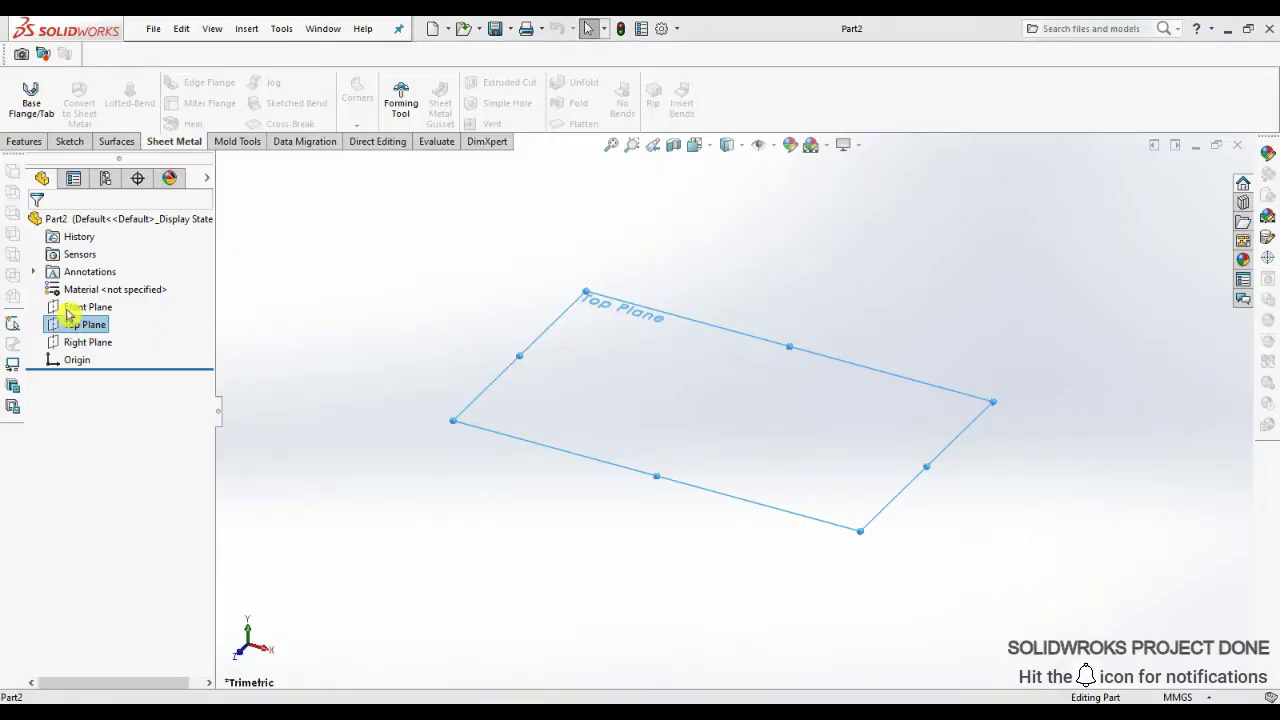
- Open a sketch on the Top Plane and begin a vertical centerline at the origin
{"action": "left_click", "coordinate": [60, 326]}
{"action": "left_click", "coordinate": [76, 298]}
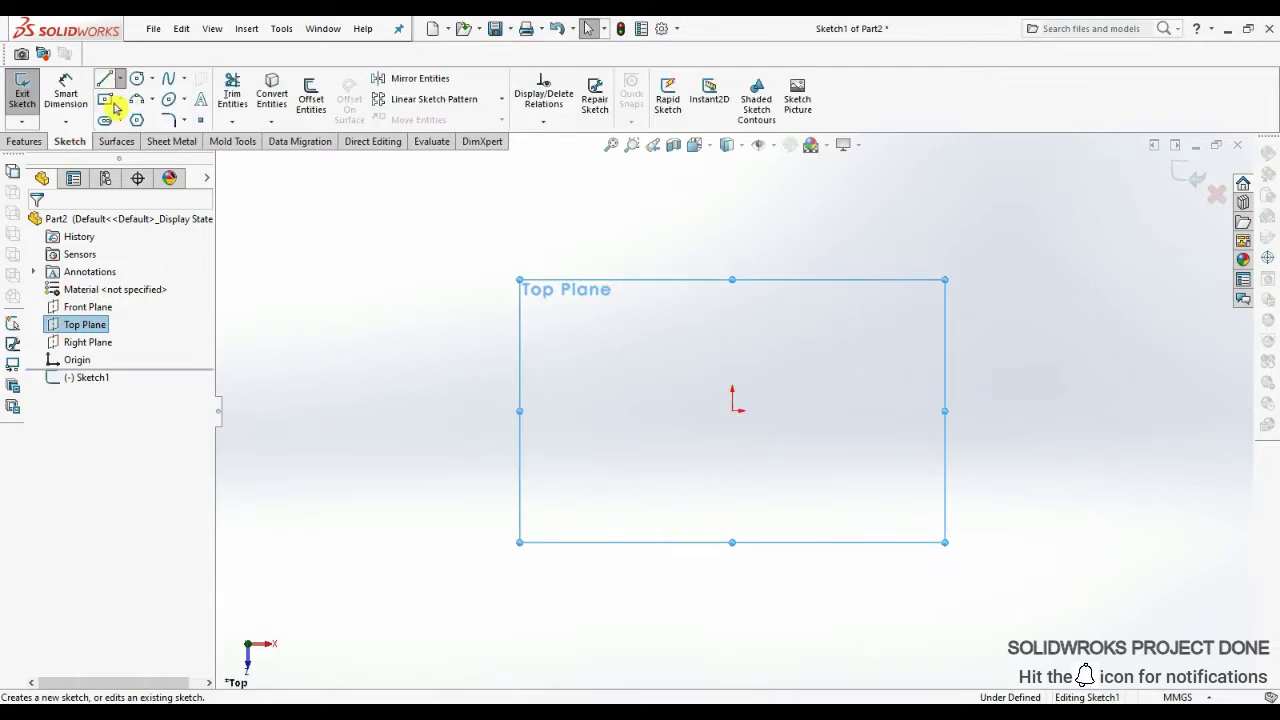
{"action": "left_click", "coordinate": [119, 78]}
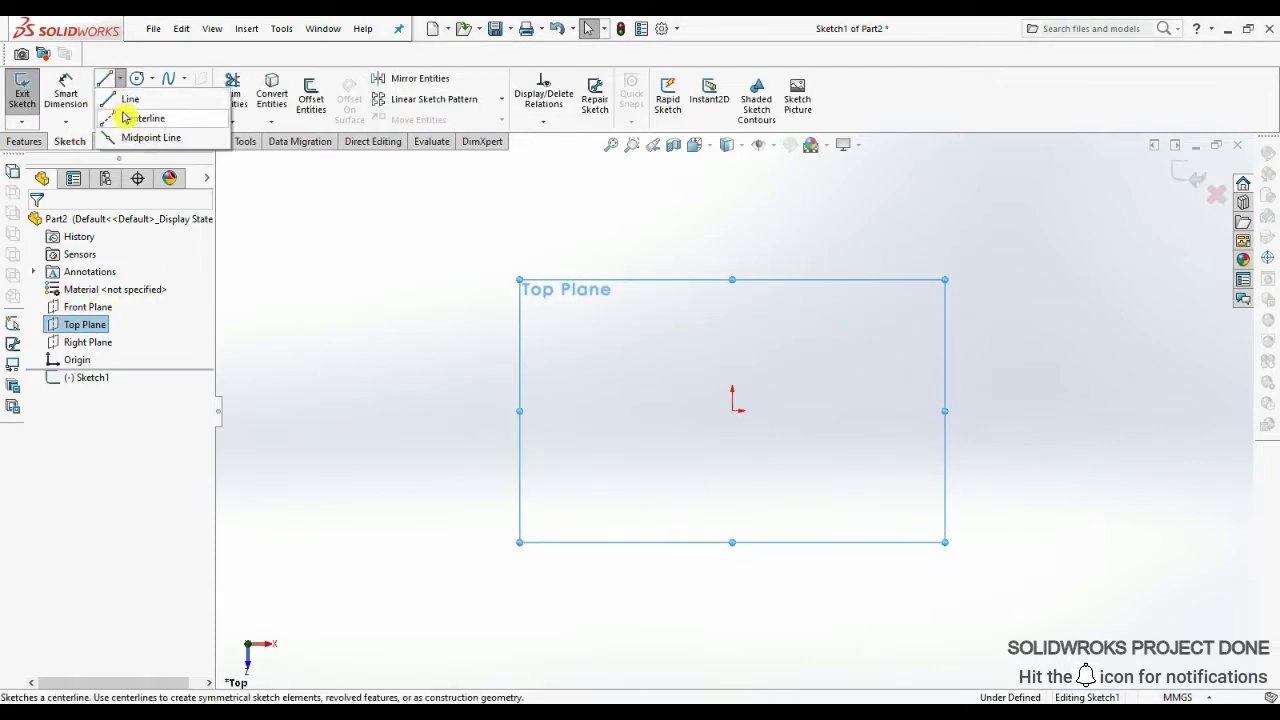
{"action": "left_click", "coordinate": [734, 410]}
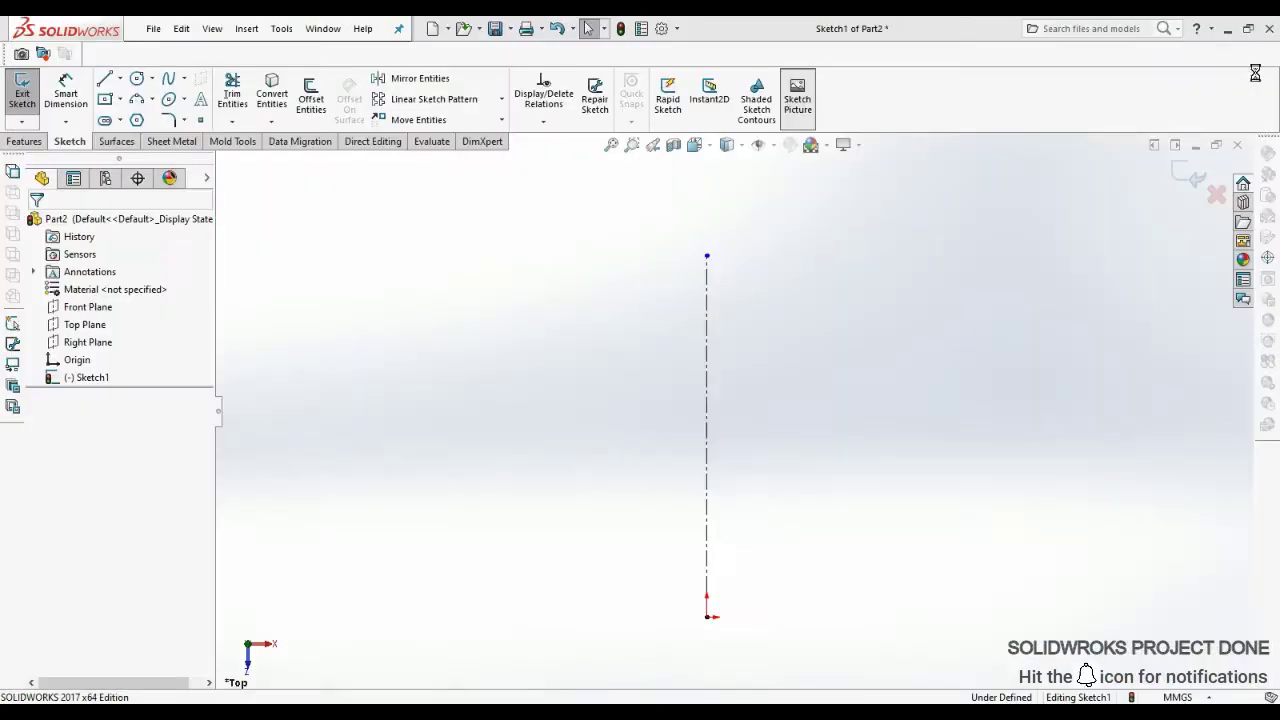
- Move the lamp outline picture onto the origin and set its full-image transparency to 0.60
{"action": "left_click_drag", "start_coordinate": [877, 300], "coordinate": [892, 300]}
{"action": "left_click_drag", "start_coordinate": [740, 449], "coordinate": [769, 496]}
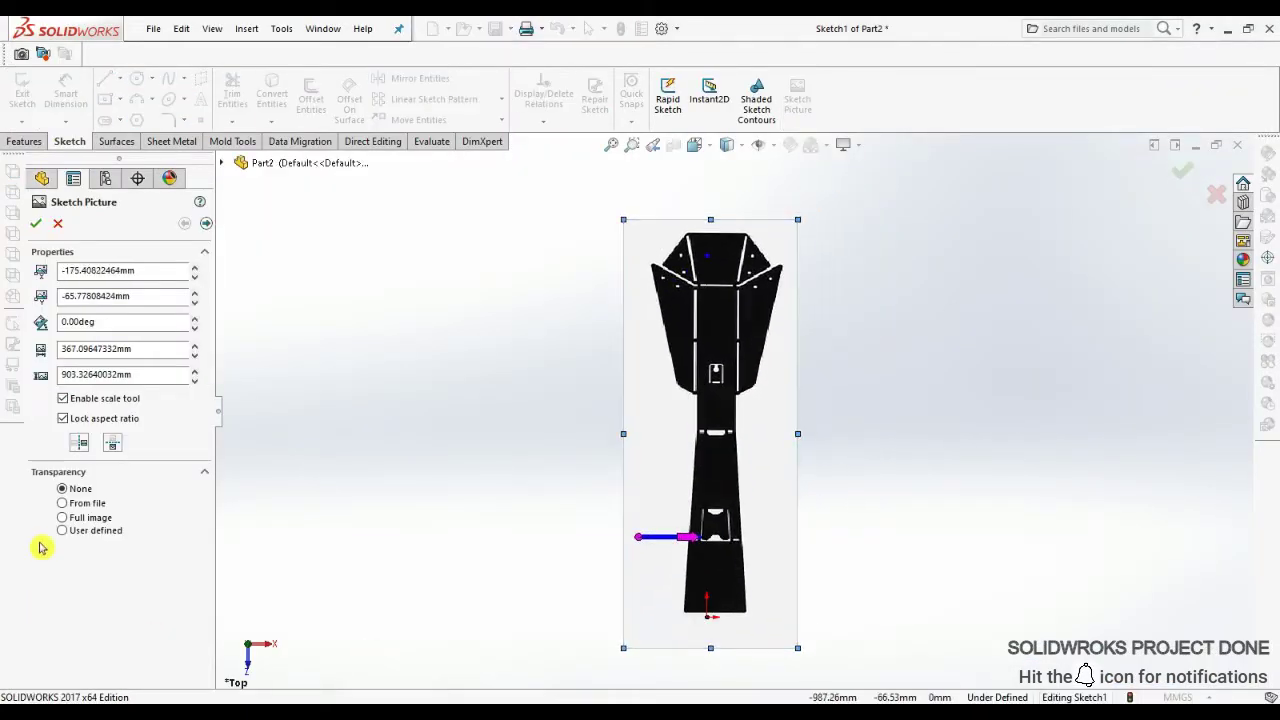
{"action": "left_click", "coordinate": [62, 517]}
{"action": "left_click_drag", "start_coordinate": [86, 571], "coordinate": [125, 571]}
- Scale the picture to 352.03 × 866.25 mm and align it along the centerline
{"action": "left_click_drag", "start_coordinate": [714, 343], "coordinate": [724, 300]}
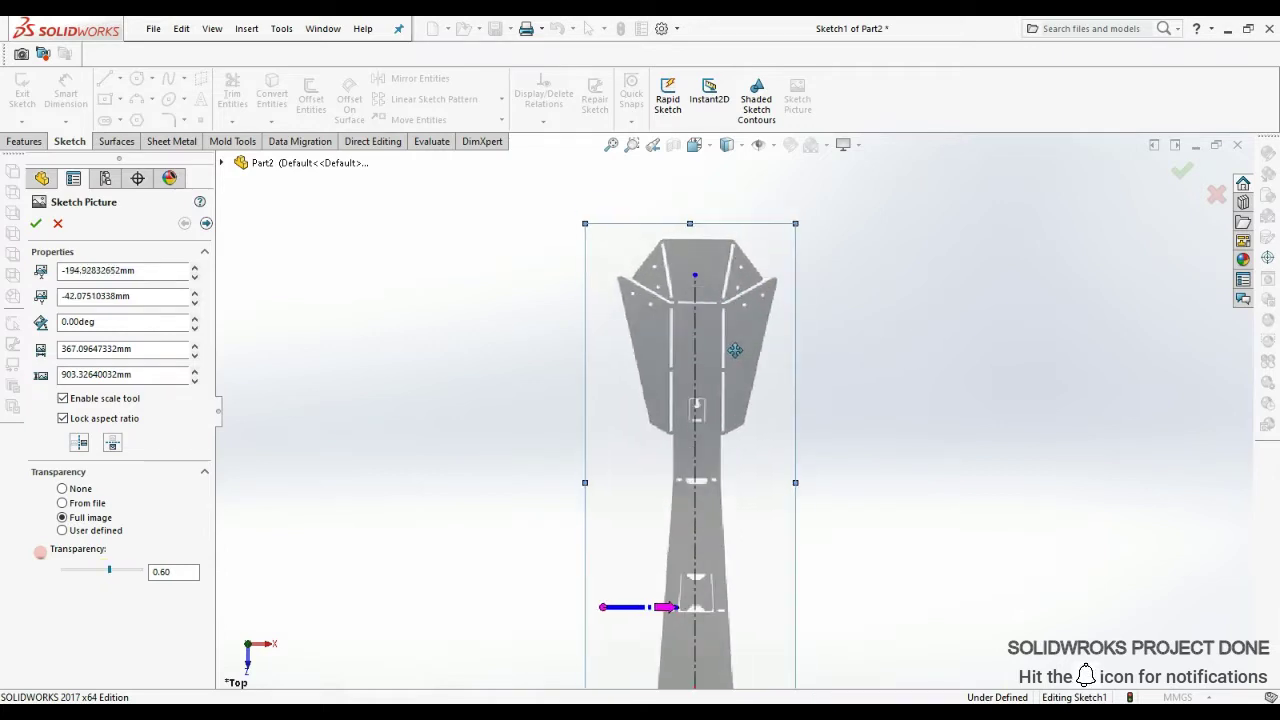
{"action": "scroll", "coordinate": [805, 170], "scroll_direction": "down", "scroll_amount": 2}
{"action": "left_click_drag", "start_coordinate": [806, 168], "coordinate": [797, 203]}
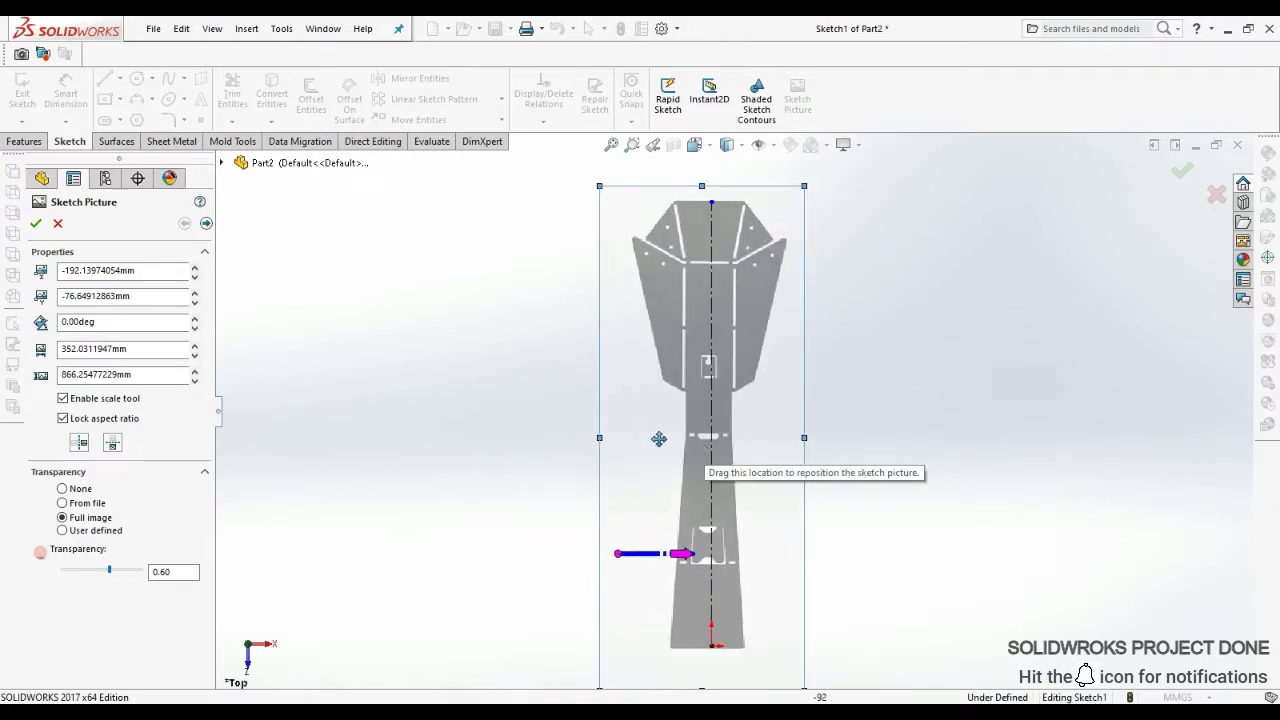
{"action": "key", "text": "shift+Left"}
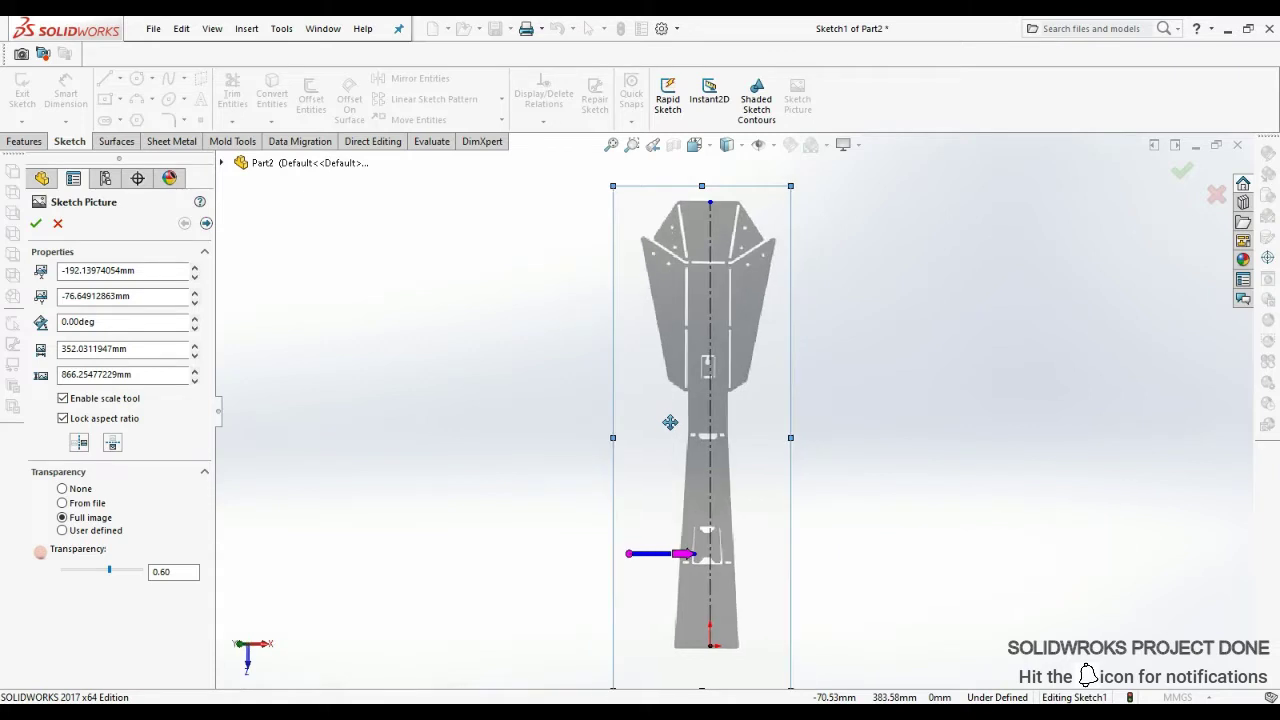
{"action": "key", "text": "shift+Right"}
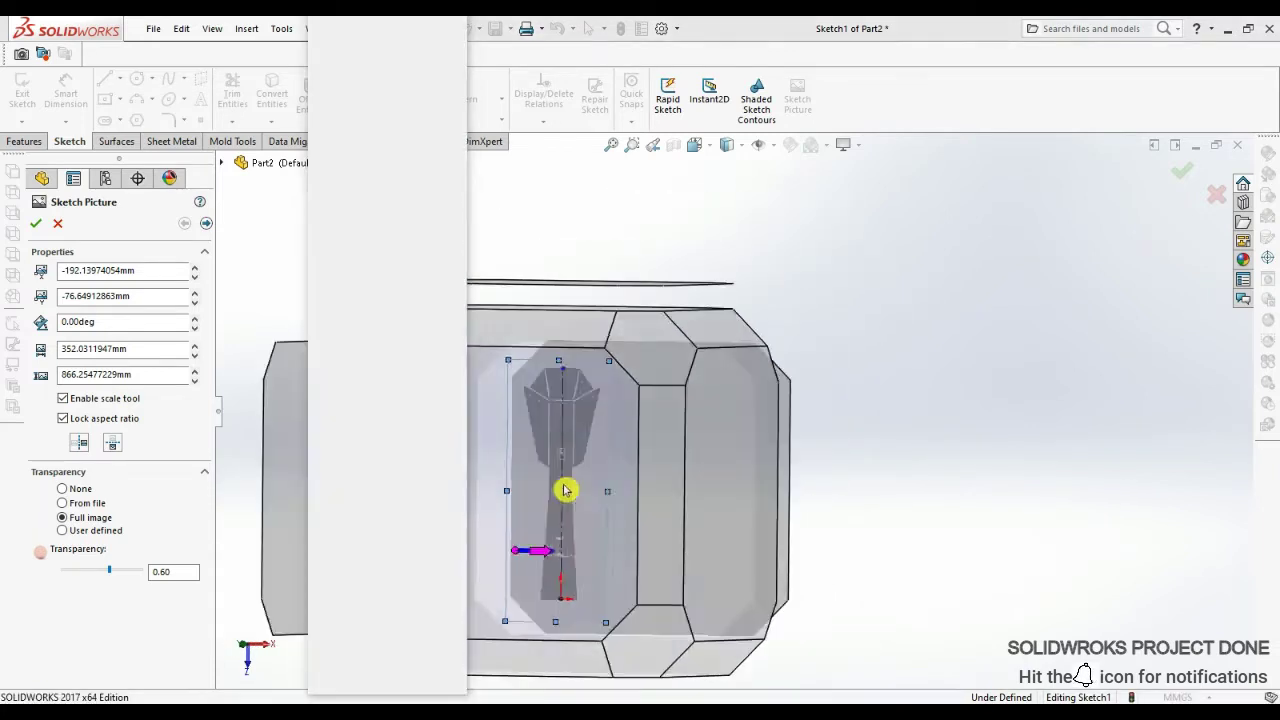
{"action": "left_click_drag", "start_coordinate": [780, 445], "coordinate": [783, 443]}
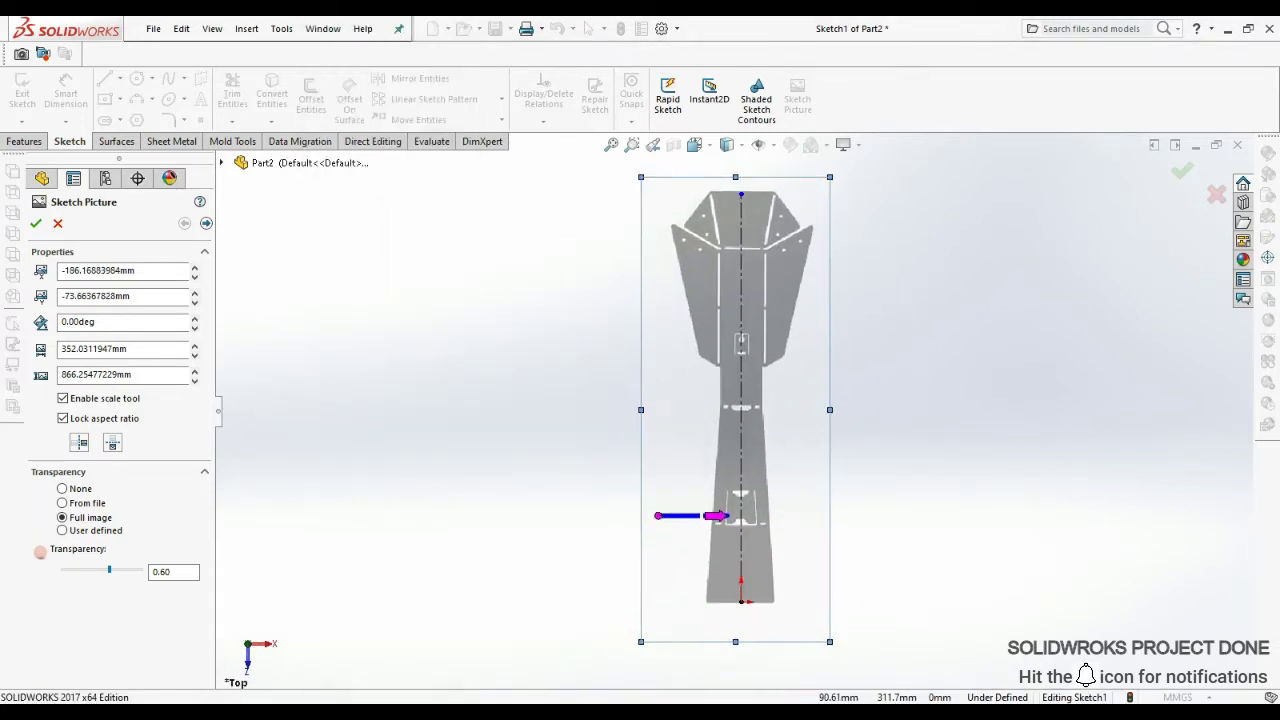
- Confirm the picture and trace the stem's bottom edge from the origin to its left corner
{"action": "left_click", "coordinate": [35, 223]}
{"action": "left_click", "coordinate": [104, 78]}
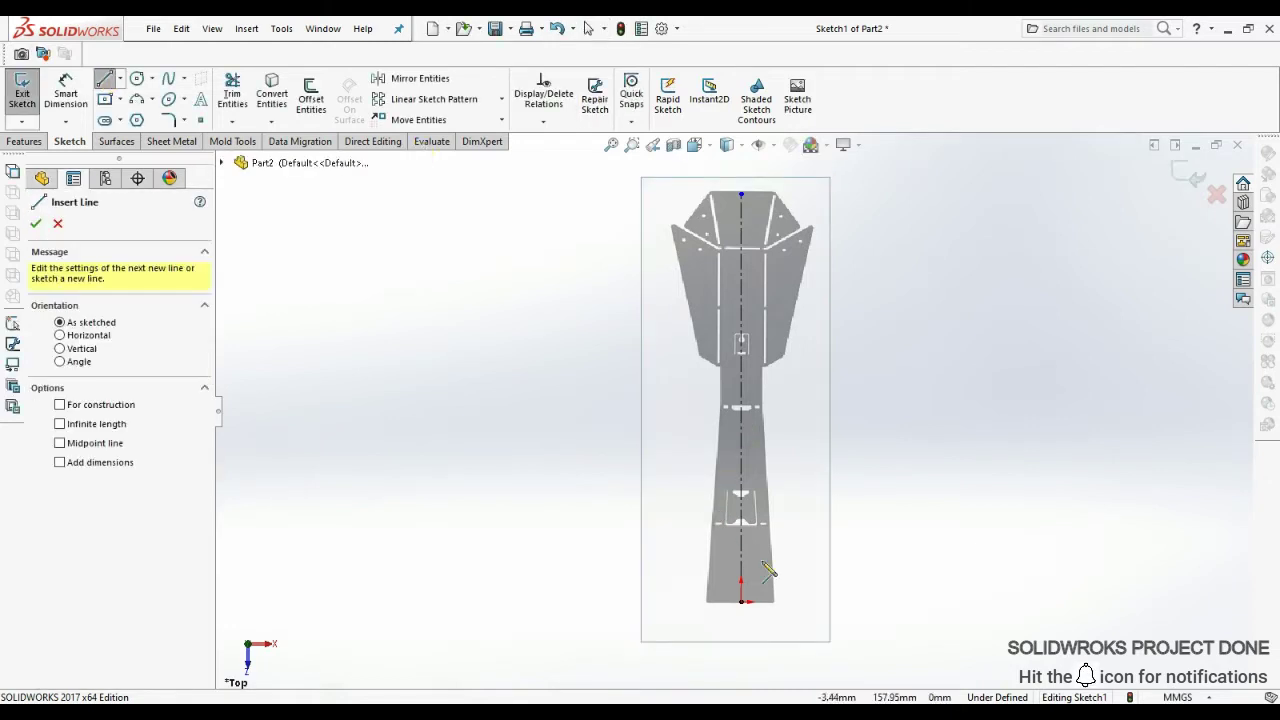
{"action": "scroll", "coordinate": [741, 600], "scroll_direction": "down", "scroll_amount": 5}
{"action": "left_click", "coordinate": [675, 585]}
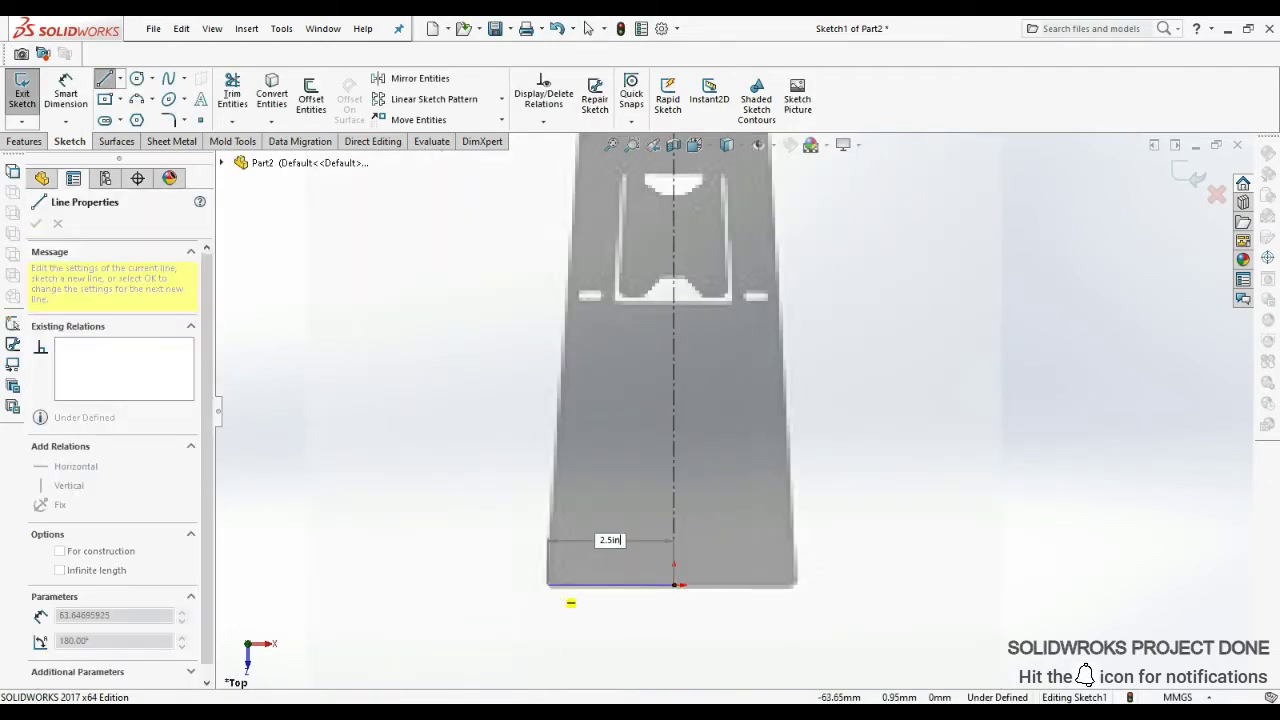
{"action": "left_click", "coordinate": [548, 585]}
- Trace the stem's left edge up to the slot top and start the slot's lower edge
{"action": "scroll", "coordinate": [720, 300], "scroll_direction": "up", "scroll_amount": 3}
{"action": "scroll", "coordinate": [715, 340], "scroll_direction": "down", "scroll_amount": 2}
{"action": "scroll", "coordinate": [728, 368], "scroll_direction": "down", "scroll_amount": 2}
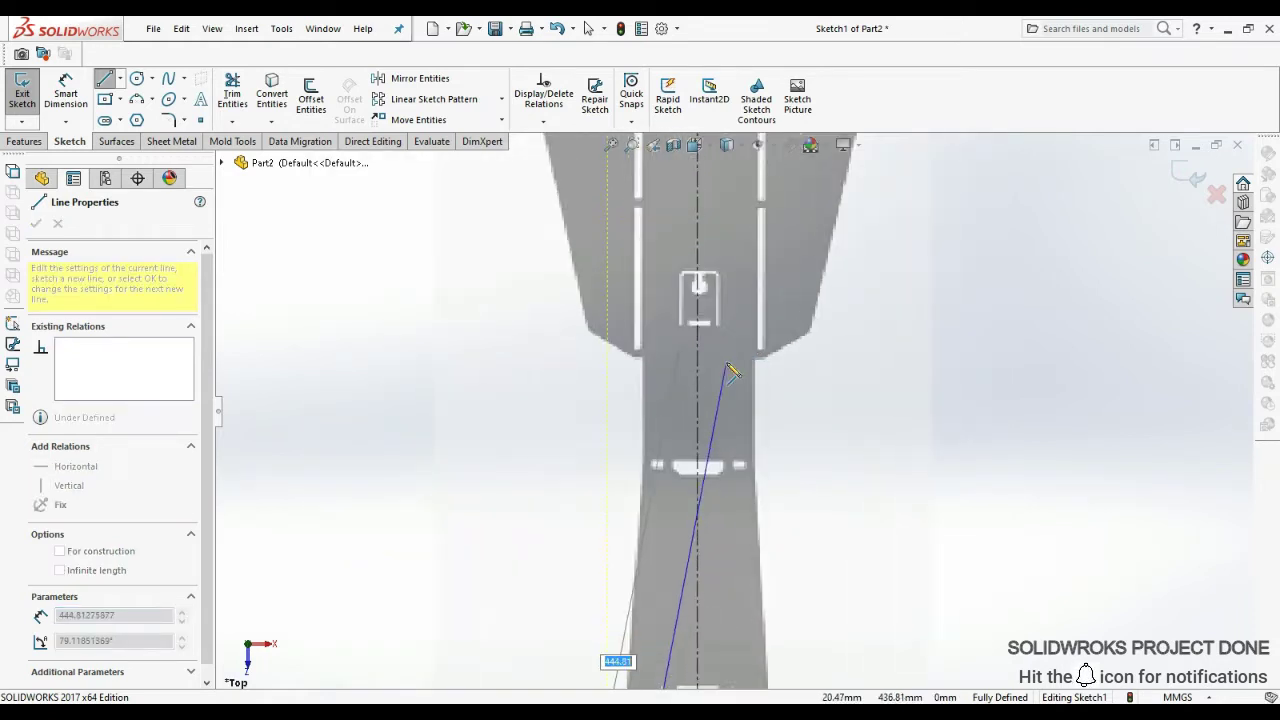
{"action": "scroll", "coordinate": [725, 370], "scroll_direction": "up", "scroll_amount": 3}
{"action": "scroll", "coordinate": [650, 450], "scroll_direction": "down", "scroll_amount": 2}
{"action": "scroll", "coordinate": [610, 360], "scroll_direction": "down", "scroll_amount": 2}
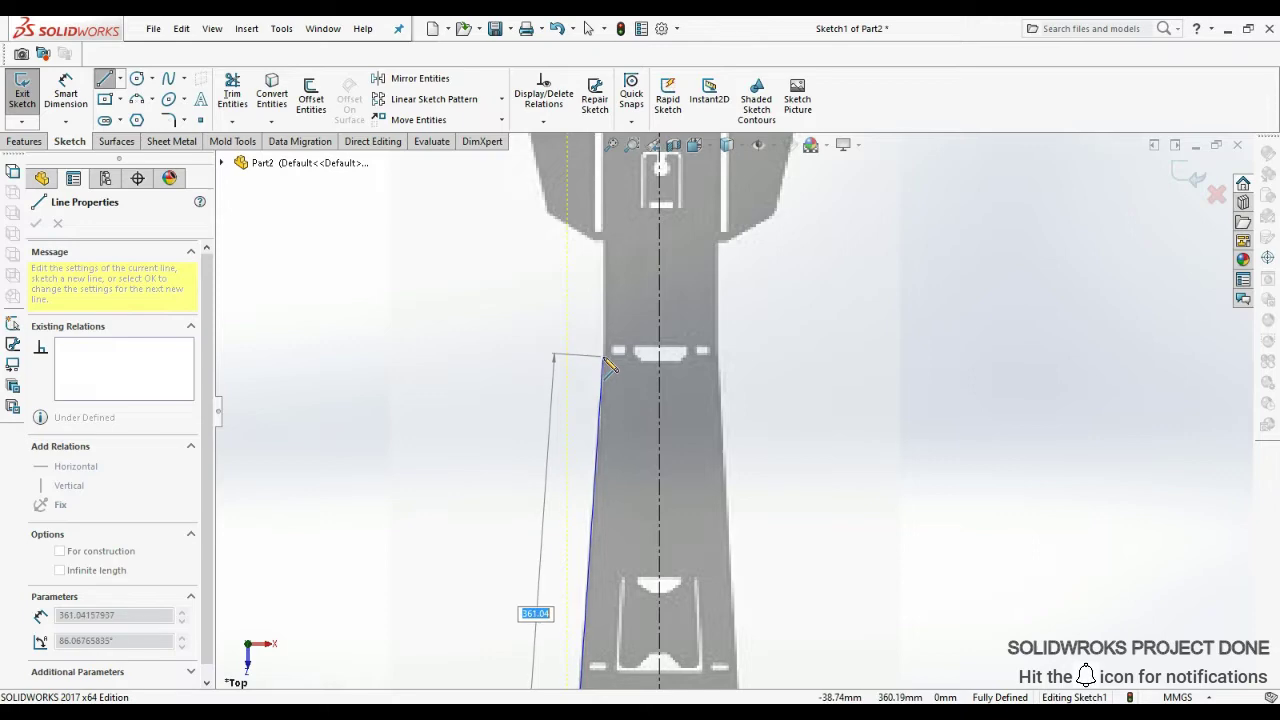
{"action": "scroll", "coordinate": [607, 363], "scroll_direction": "up", "scroll_amount": 3}
{"action": "scroll", "coordinate": [660, 370], "scroll_direction": "down", "scroll_amount": 2}
{"action": "scroll", "coordinate": [713, 340], "scroll_direction": "down", "scroll_amount": 2}
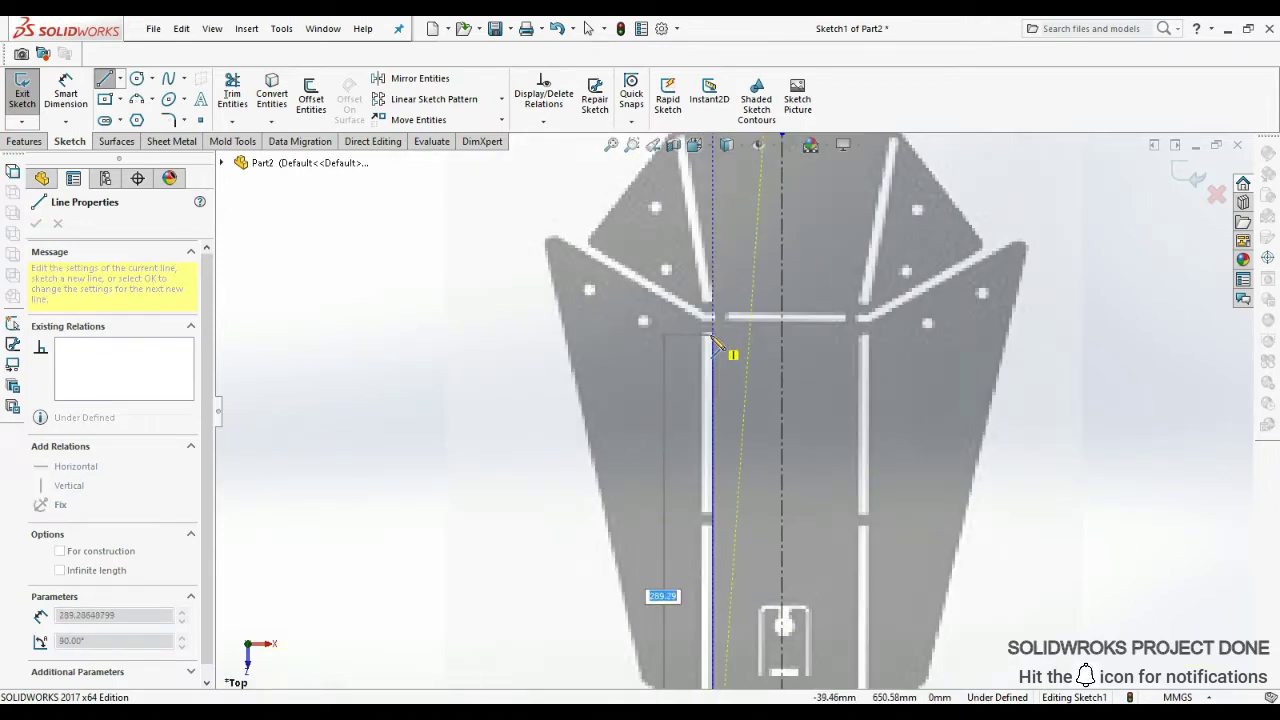
{"action": "left_click", "coordinate": [713, 340]}
{"action": "scroll", "coordinate": [714, 342], "scroll_direction": "down", "scroll_amount": 1}
{"action": "scroll", "coordinate": [710, 350], "scroll_direction": "down", "scroll_amount": 2}
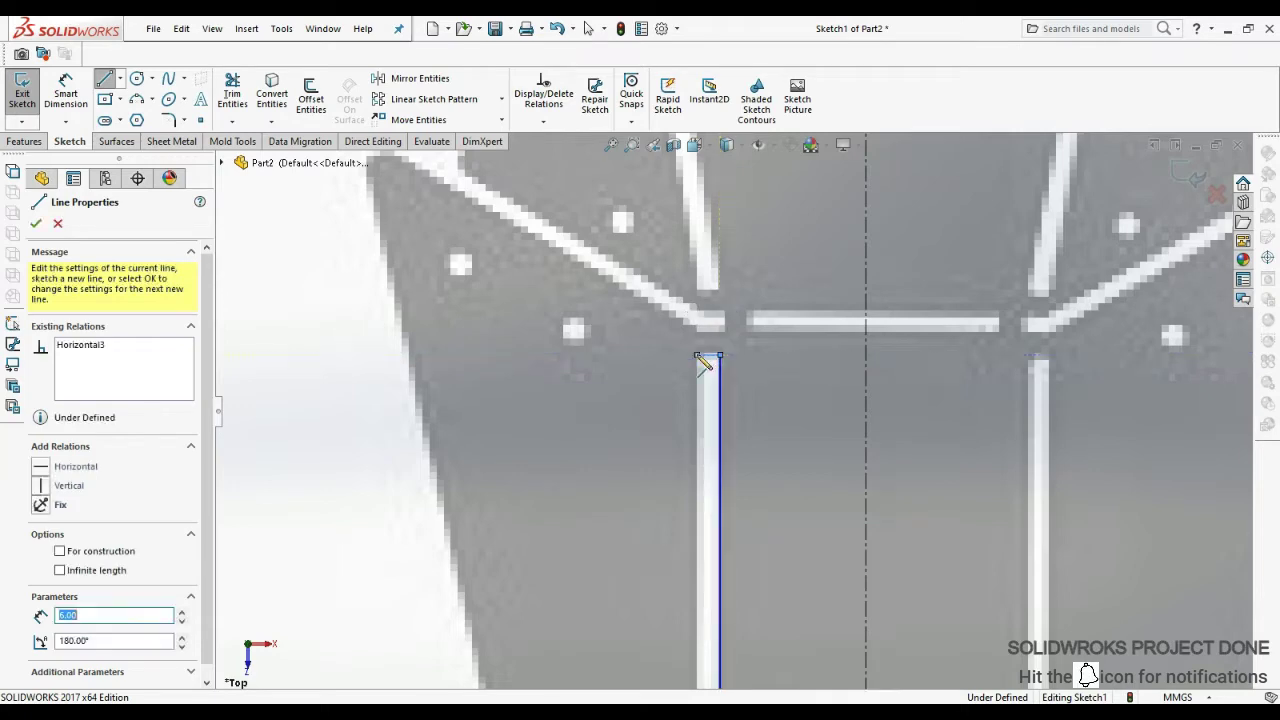
{"action": "scroll", "coordinate": [705, 365], "scroll_direction": "up", "scroll_amount": 3}
{"action": "scroll", "coordinate": [765, 545], "scroll_direction": "down", "scroll_amount": 2}
{"action": "scroll", "coordinate": [713, 572], "scroll_direction": "down", "scroll_amount": 2}
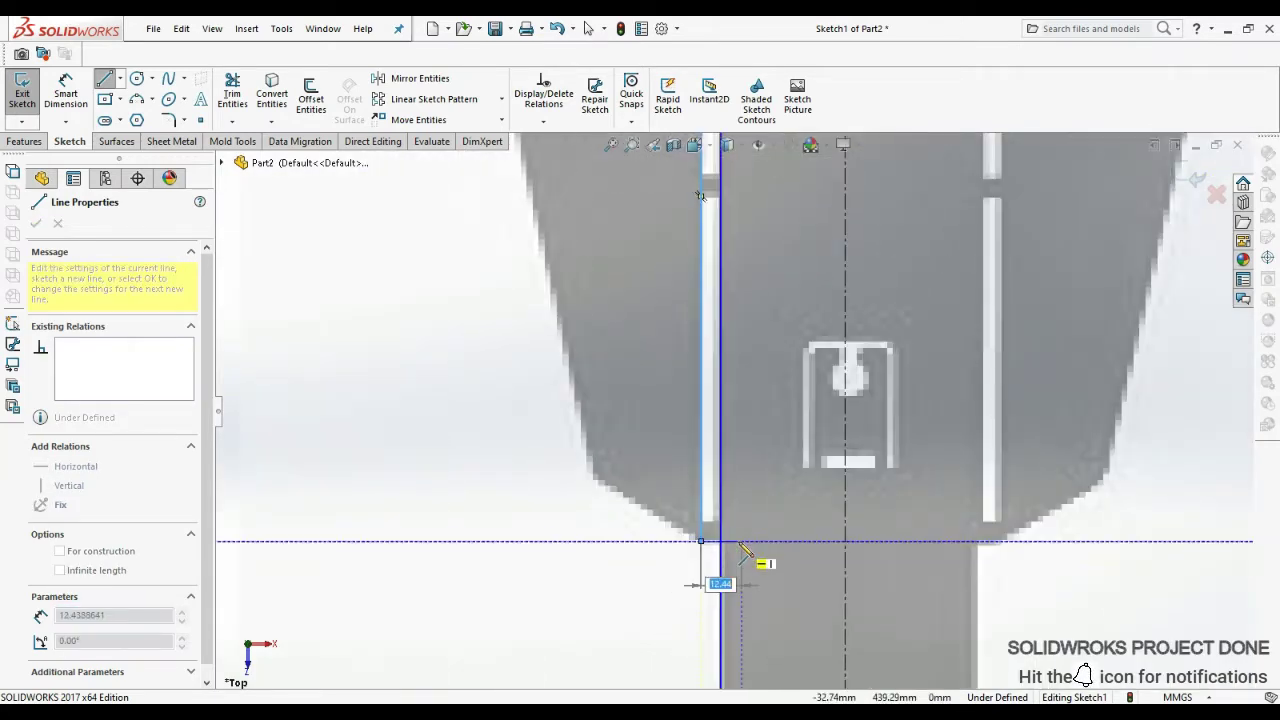
{"action": "double_click", "coordinate": [742, 541]}
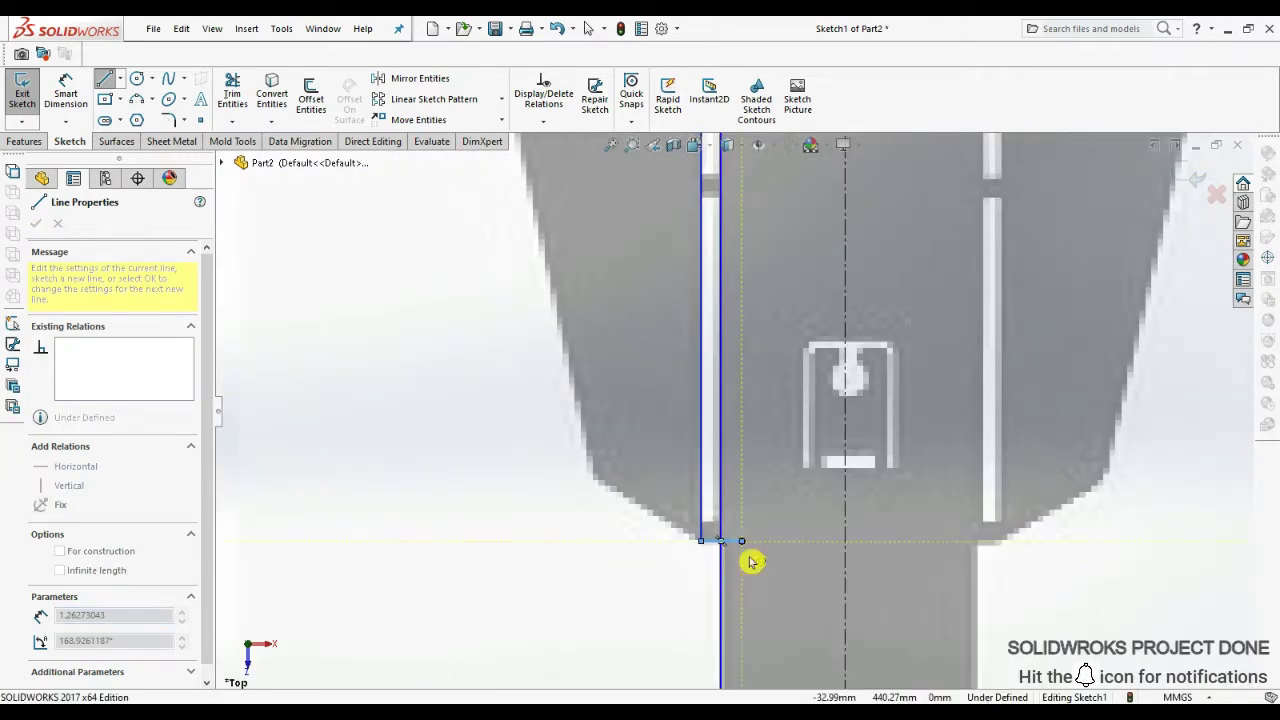
{"action": "left_click", "coordinate": [700, 542]}
- Trace the slanted edge to the flare's outer corner and the flap edges around the slot end
{"action": "scroll", "coordinate": [705, 400], "scroll_direction": "up", "scroll_amount": 3}
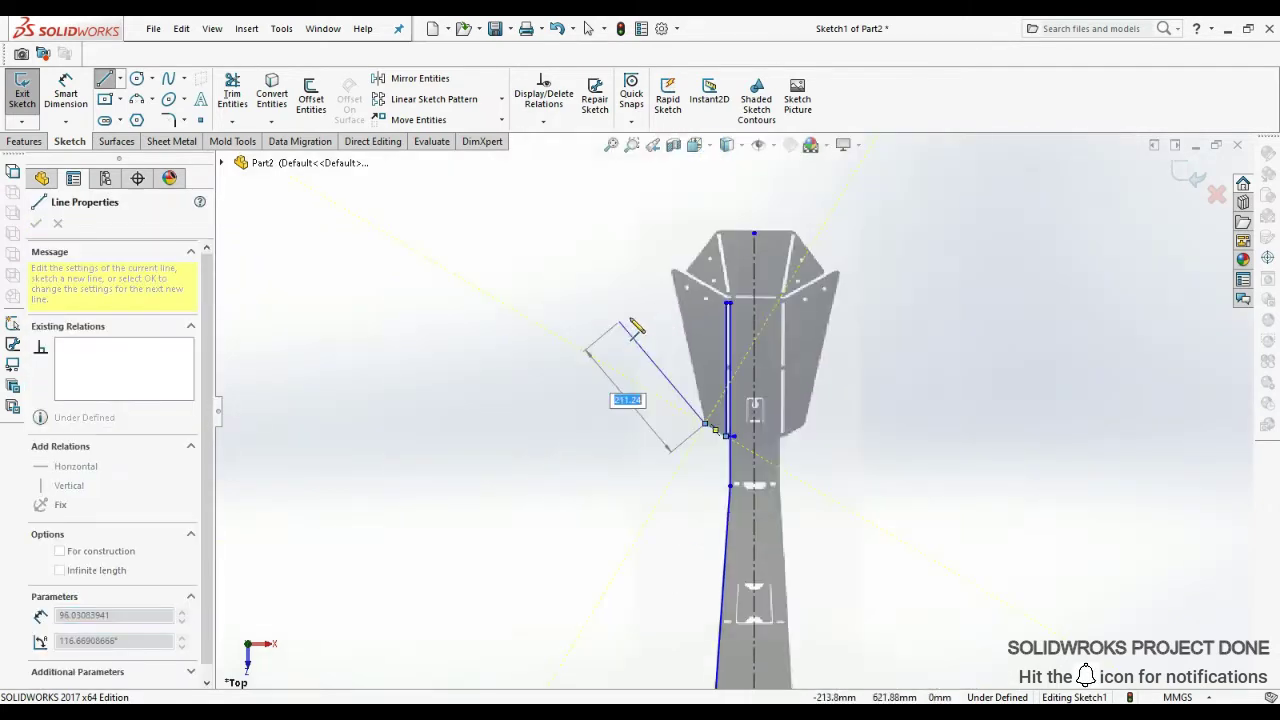
{"action": "scroll", "coordinate": [700, 340], "scroll_direction": "down", "scroll_amount": 3}
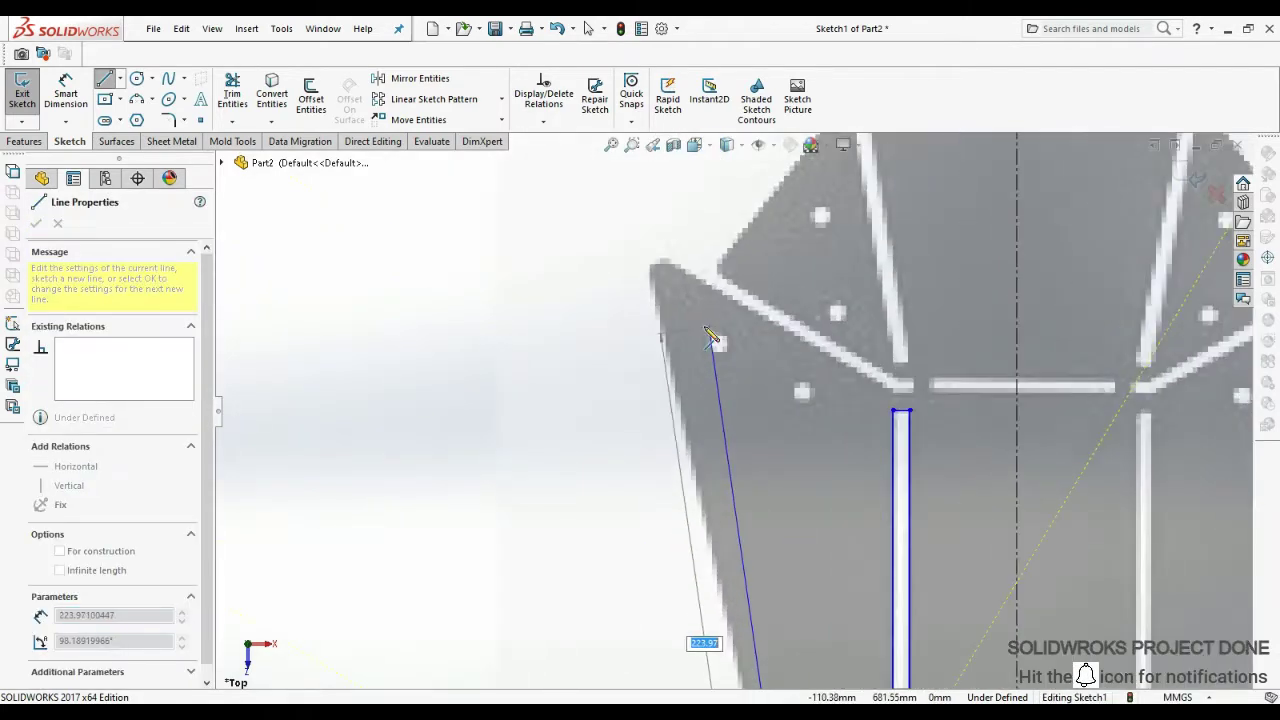
{"action": "left_click", "coordinate": [650, 269]}
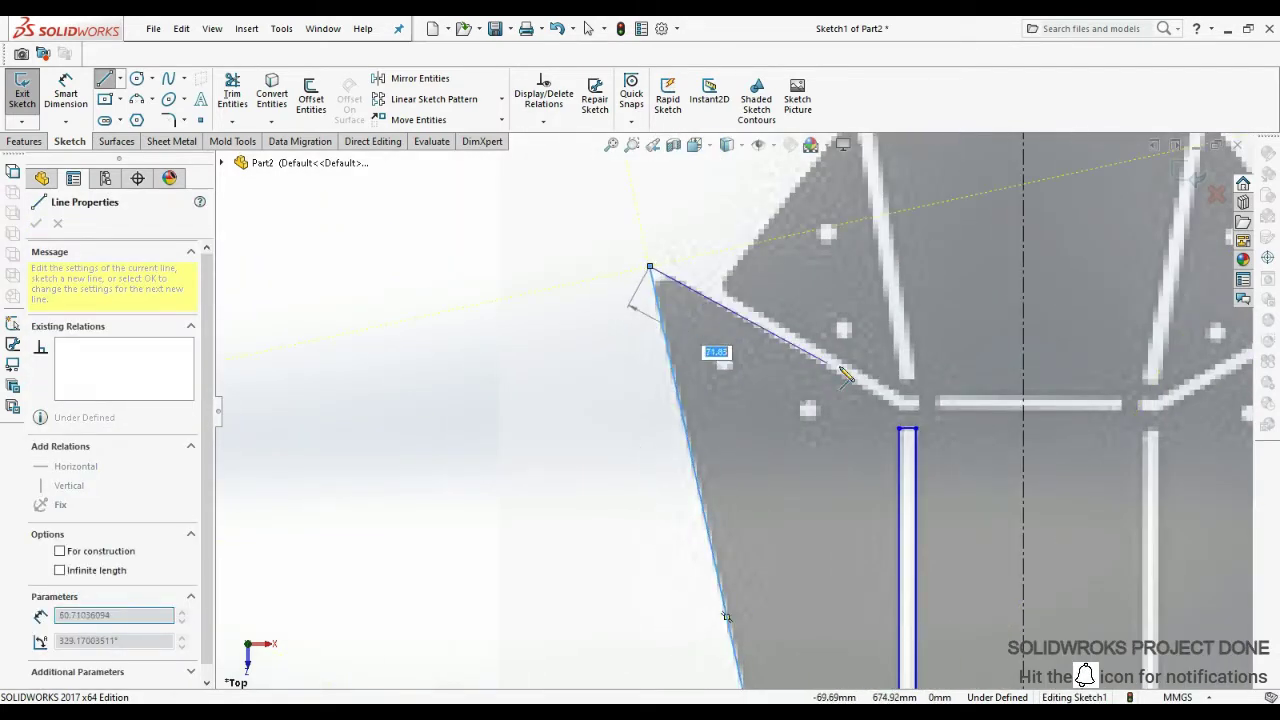
{"action": "left_click", "coordinate": [899, 409]}
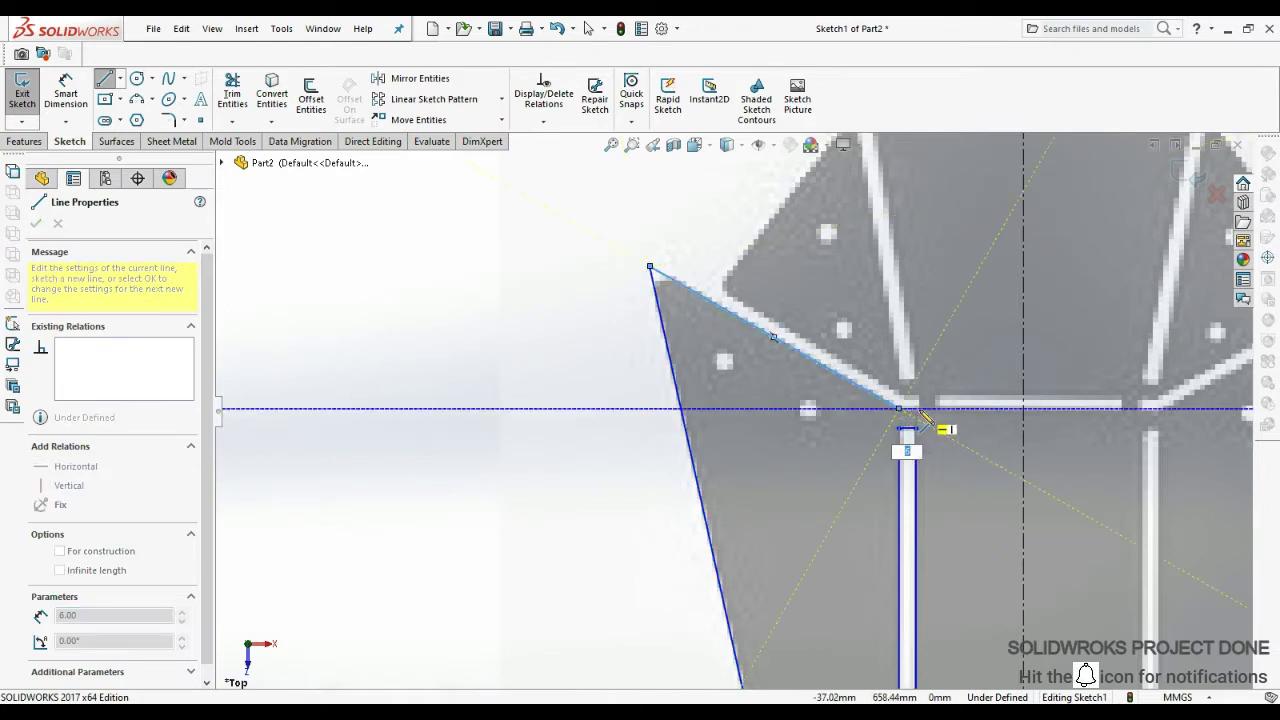
{"action": "scroll", "coordinate": [921, 413], "scroll_direction": "down", "scroll_amount": 4}
{"action": "left_click", "coordinate": [888, 420]}
{"action": "left_click", "coordinate": [888, 392]}
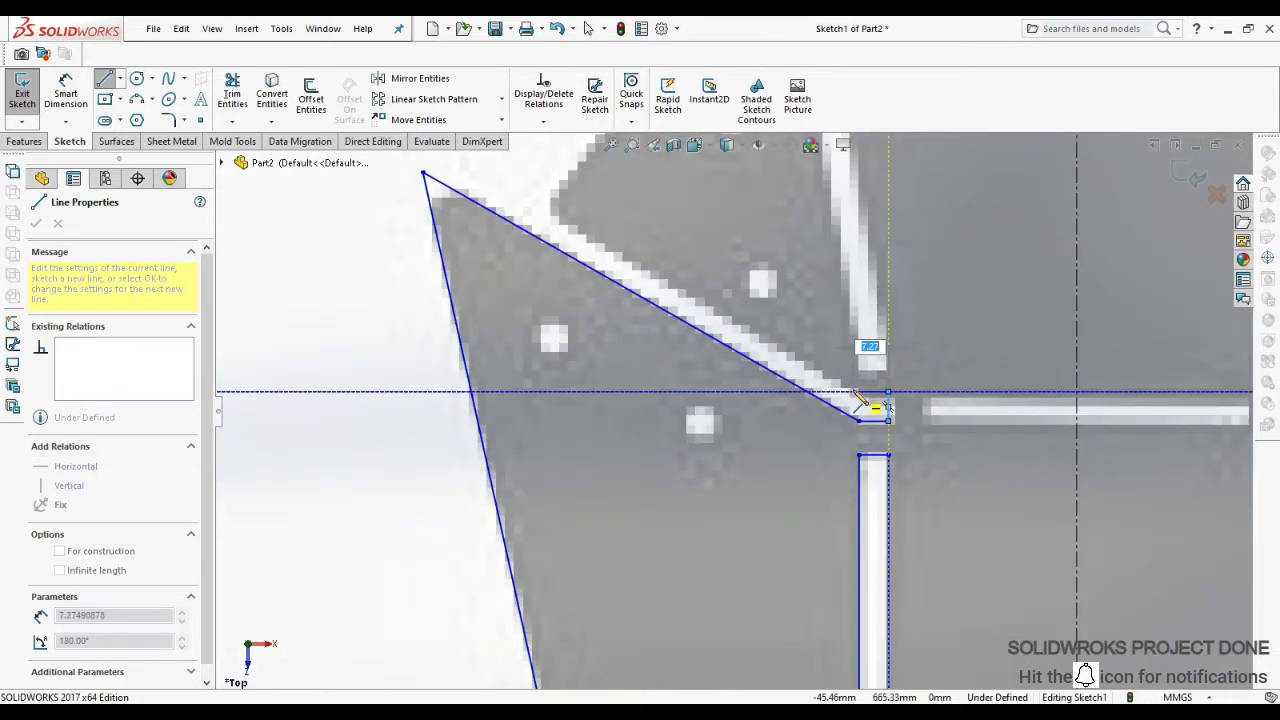
{"action": "left_click", "coordinate": [858, 392]}
- Trace the upper angled slot, the upper flap edge and the top edge to the centerline
{"action": "left_click", "coordinate": [560, 218]}
{"action": "scroll", "coordinate": [560, 218], "scroll_direction": "up", "scroll_amount": 3}
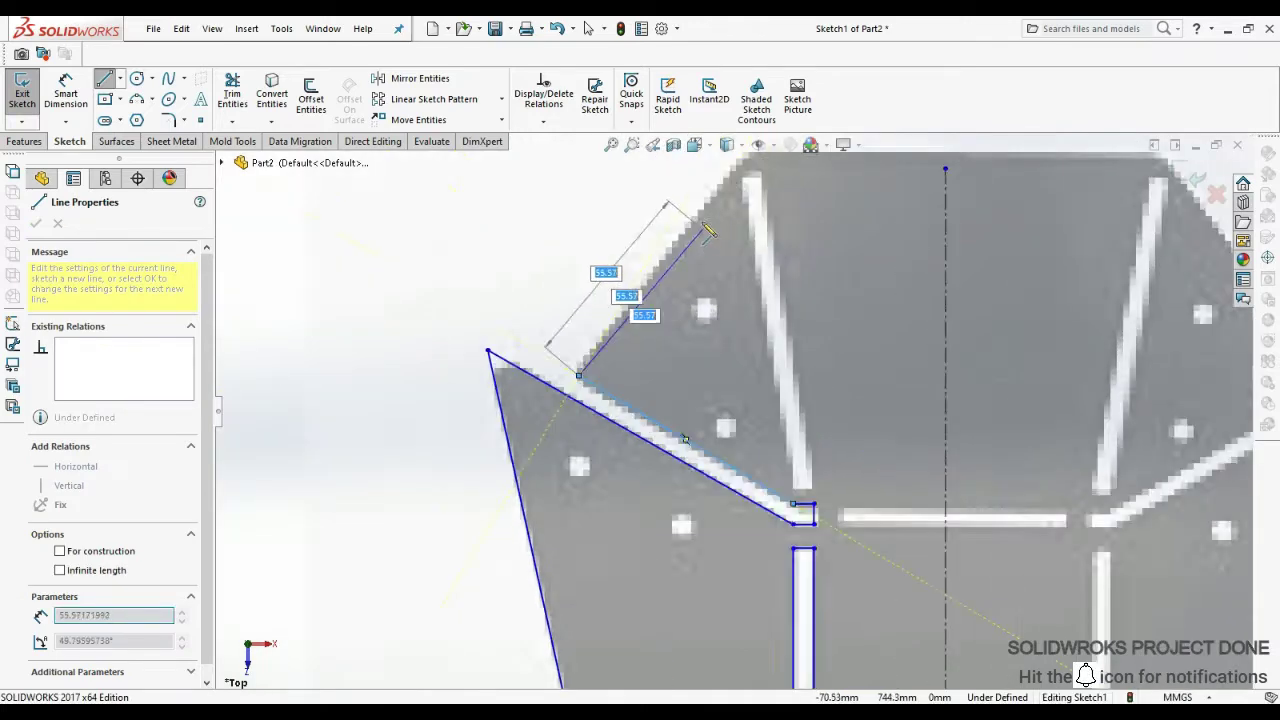
{"action": "left_click", "coordinate": [745, 232]}
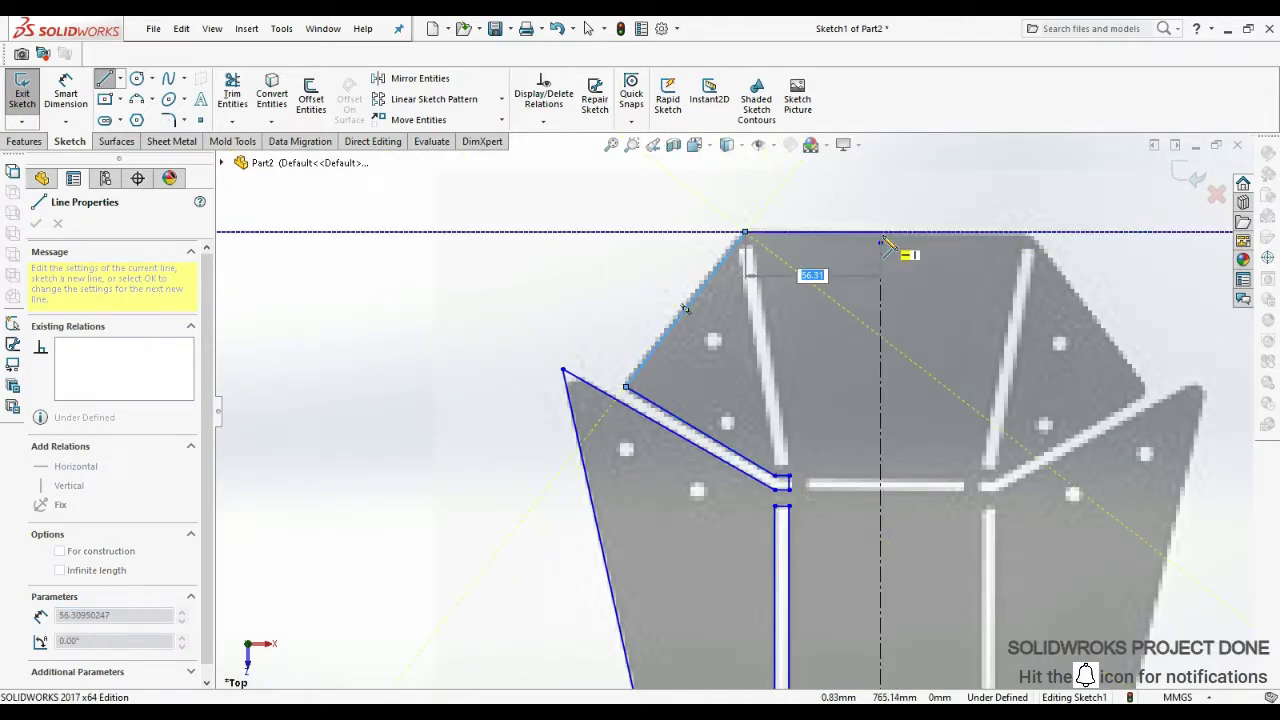
{"action": "left_click", "coordinate": [880, 232]}
{"action": "right_click", "coordinate": [880, 236]}
{"action": "left_click", "coordinate": [903, 286]}
{"action": "scroll", "coordinate": [758, 432], "scroll_direction": "down", "scroll_amount": 5}
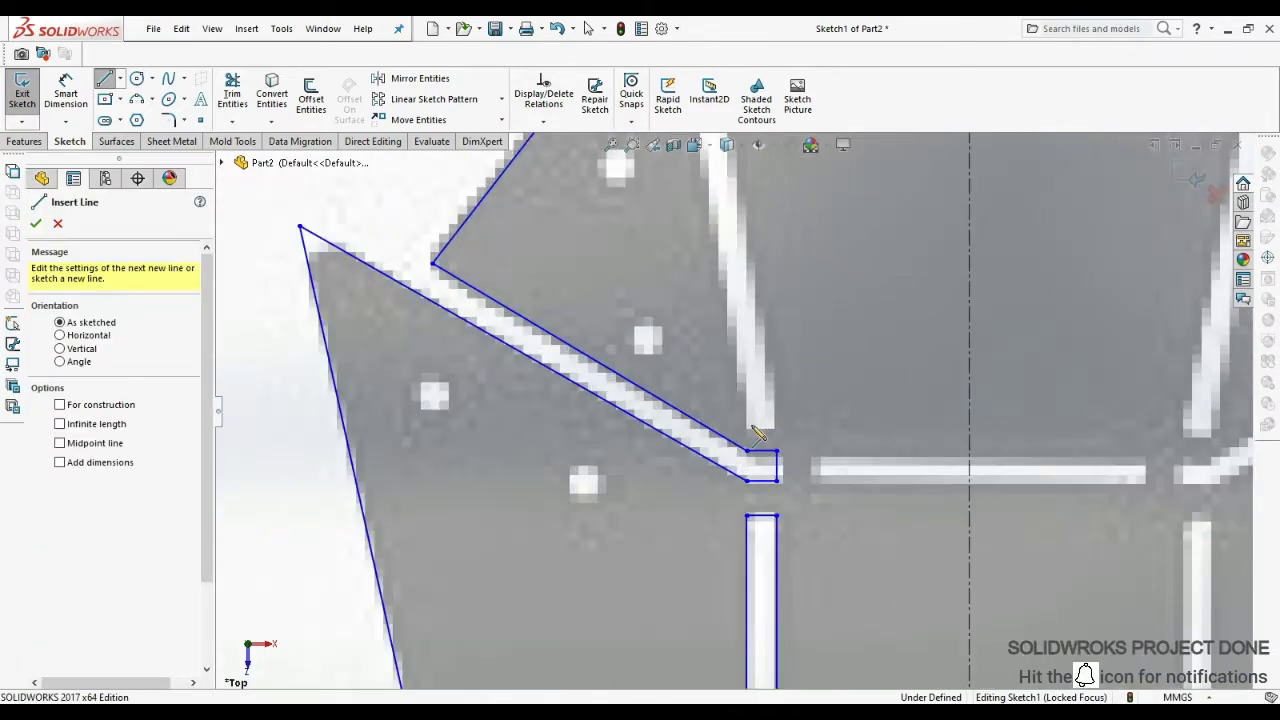
{"action": "left_click", "coordinate": [758, 432]}
{"action": "scroll", "coordinate": [776, 466], "scroll_direction": "up", "scroll_amount": 2}
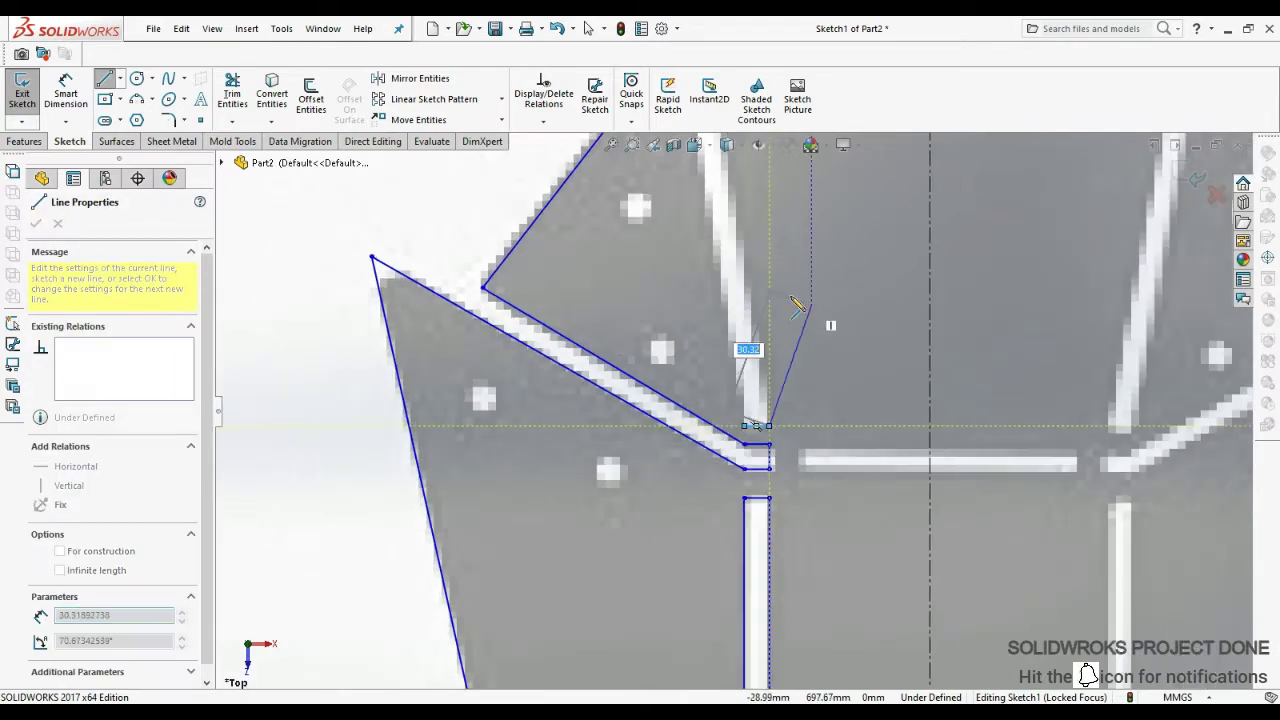
{"action": "scroll", "coordinate": [720, 350], "scroll_direction": "up", "scroll_amount": 2}
{"action": "scroll", "coordinate": [715, 300], "scroll_direction": "down", "scroll_amount": 3}
{"action": "left_click", "coordinate": [716, 251]}
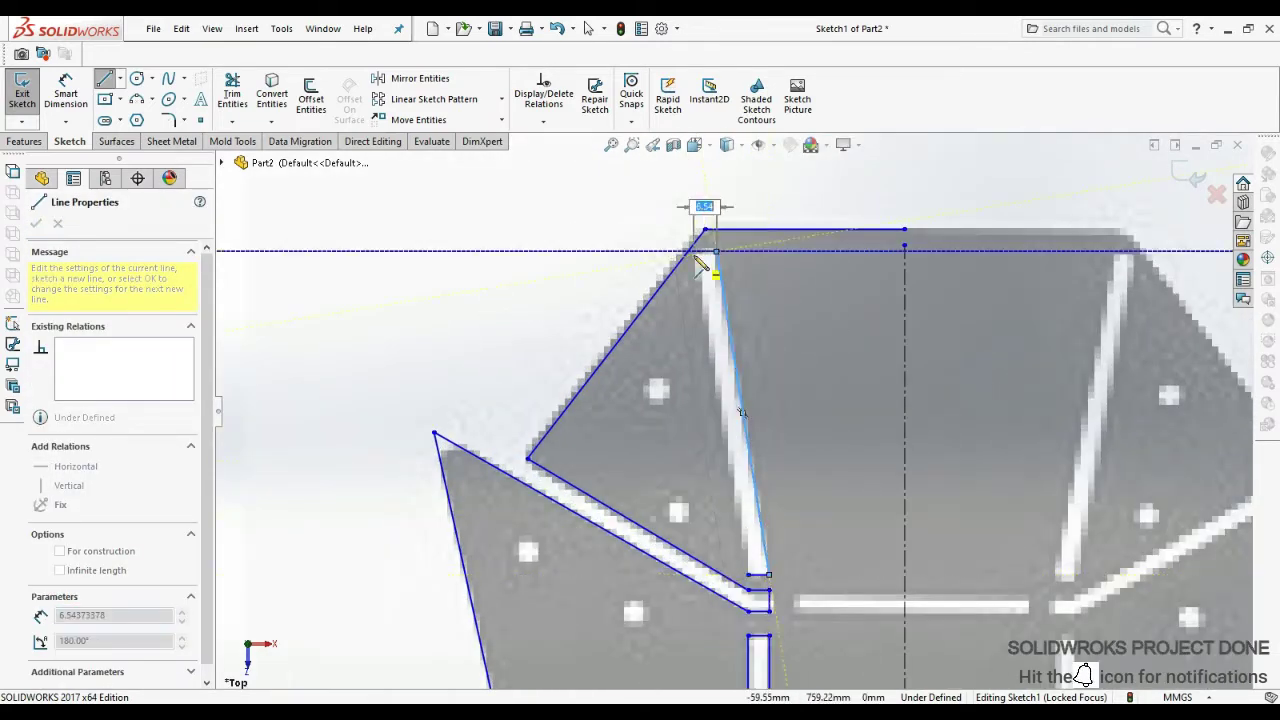
{"action": "double_click", "coordinate": [697, 255]}
{"action": "scroll", "coordinate": [710, 260], "scroll_direction": "up", "scroll_amount": 1}
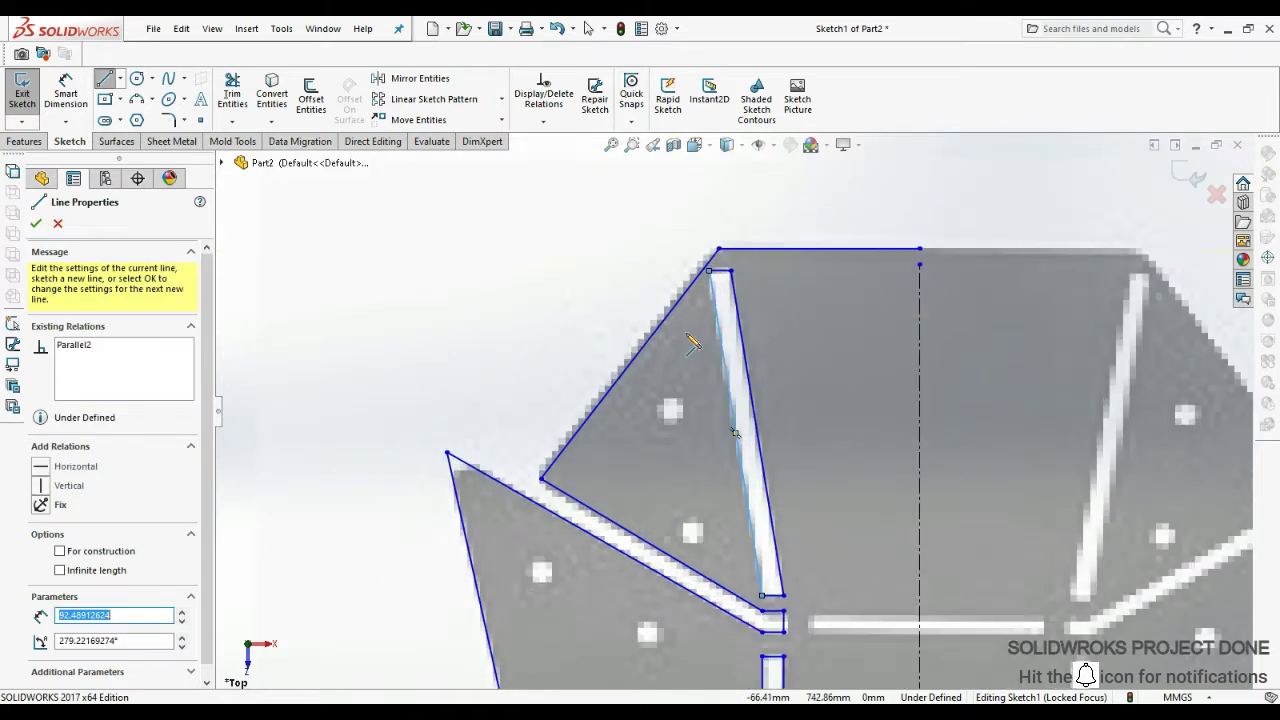
{"action": "key", "text": "Escape"}
- Draw the horizontal slot edge from the centre junction across to the centreline
{"action": "scroll", "coordinate": [708, 314], "scroll_direction": "up", "scroll_amount": 3}
{"action": "scroll", "coordinate": [804, 611], "scroll_direction": "down", "scroll_amount": 3}
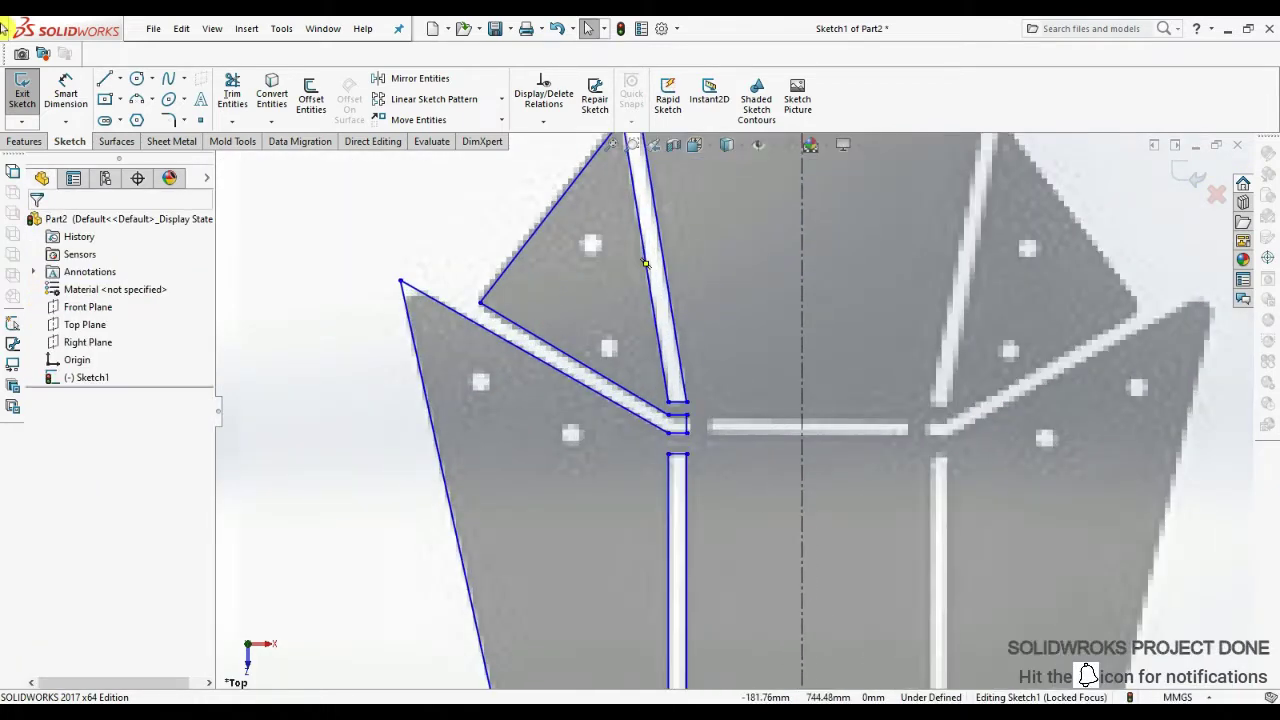
{"action": "left_click", "coordinate": [110, 83]}
{"action": "scroll", "coordinate": [870, 450], "scroll_direction": "up", "scroll_amount": 3}
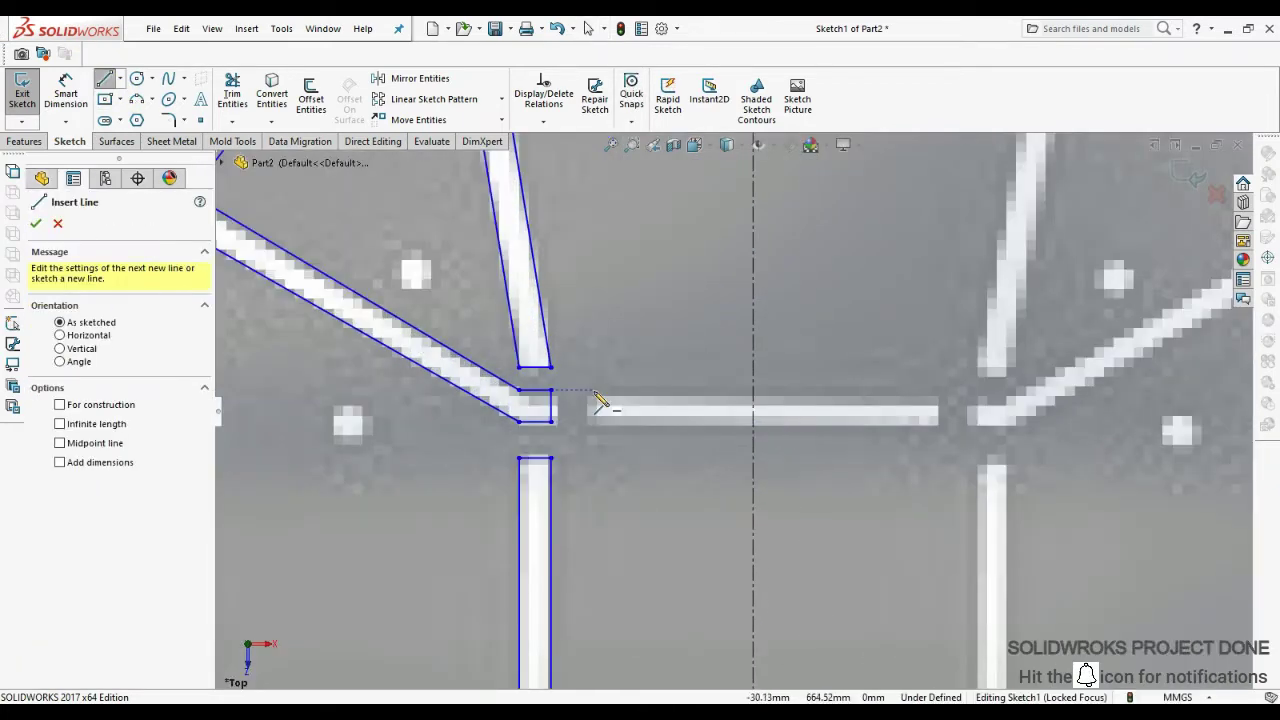
{"action": "left_click", "coordinate": [754, 391]}
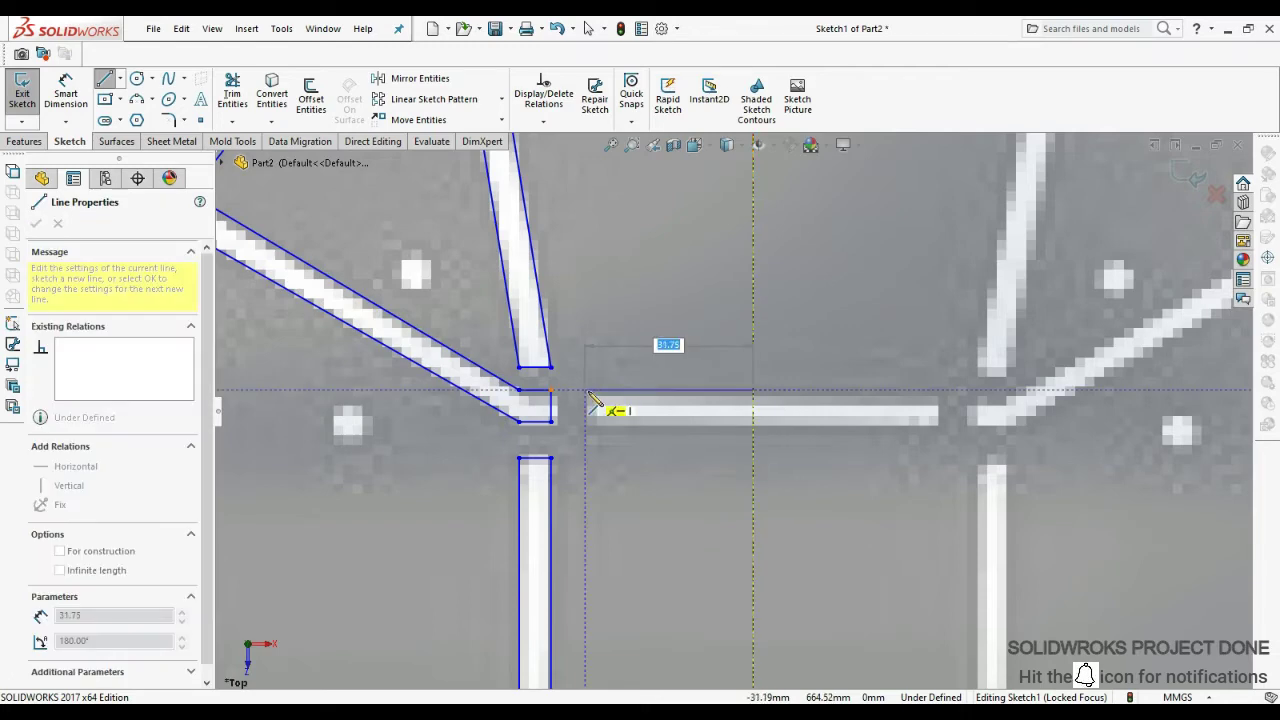
{"action": "left_click", "coordinate": [588, 392]}
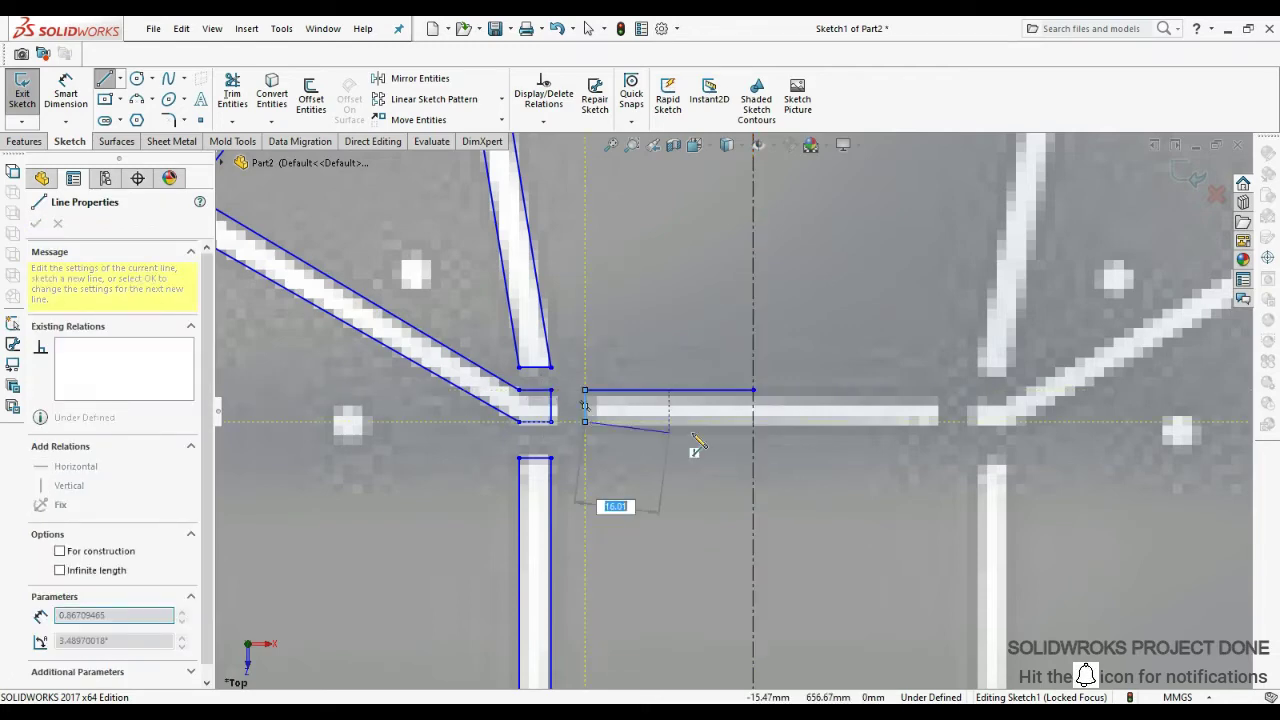
{"action": "key", "text": "Escape"}
{"action": "scroll", "coordinate": [676, 503], "scroll_direction": "up", "scroll_amount": 2}
{"action": "scroll", "coordinate": [676, 503], "scroll_direction": "up", "scroll_amount": 3}
{"action": "scroll", "coordinate": [676, 503], "scroll_direction": "down", "scroll_amount": 2}
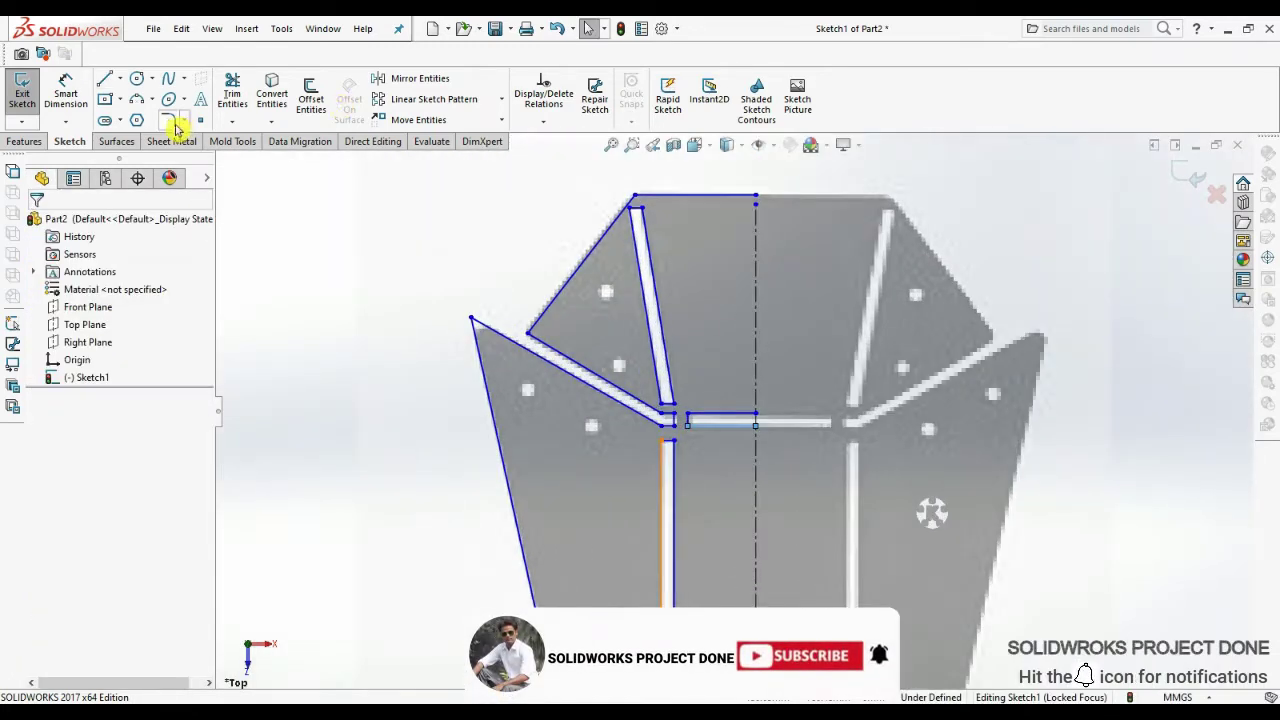
- Fillet the upper-left outline corner at 10 mm and the lower-left corner at 5 mm
{"action": "left_click", "coordinate": [177, 121]}
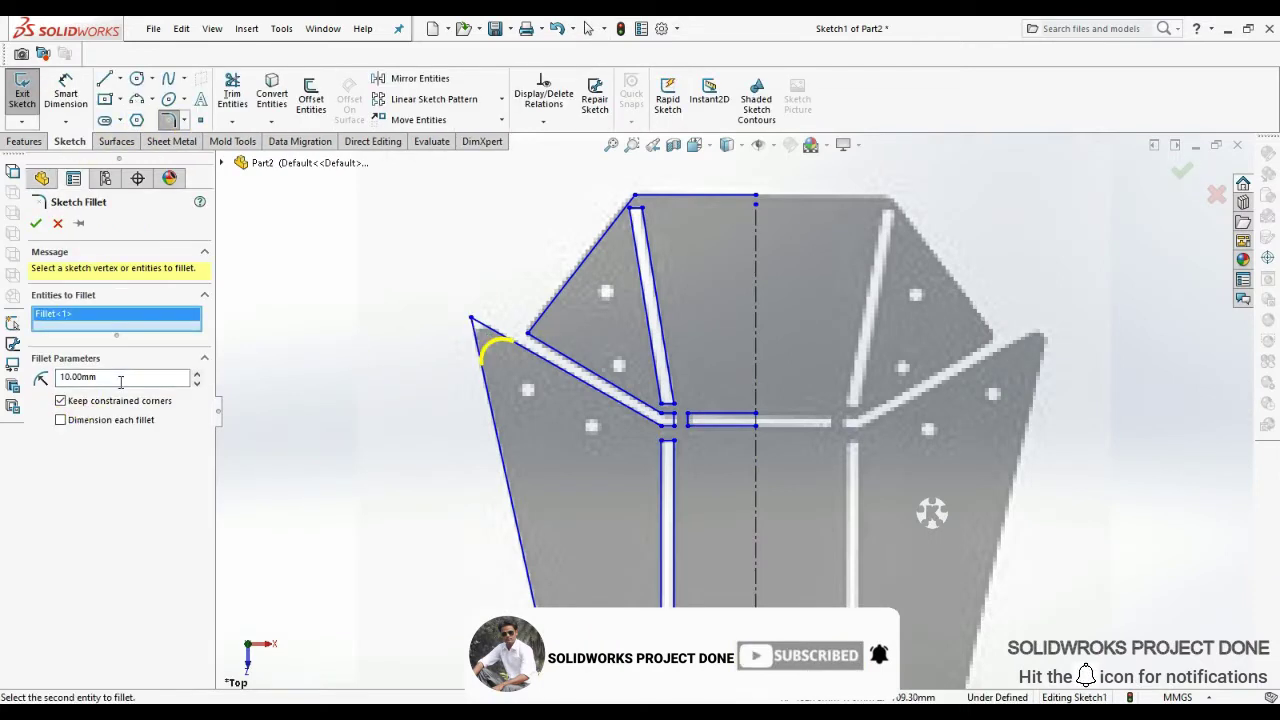
{"action": "key", "text": "Escape"}
{"action": "scroll", "coordinate": [706, 528], "scroll_direction": "up", "scroll_amount": 3}
{"action": "scroll", "coordinate": [701, 543], "scroll_direction": "down", "scroll_amount": 4}
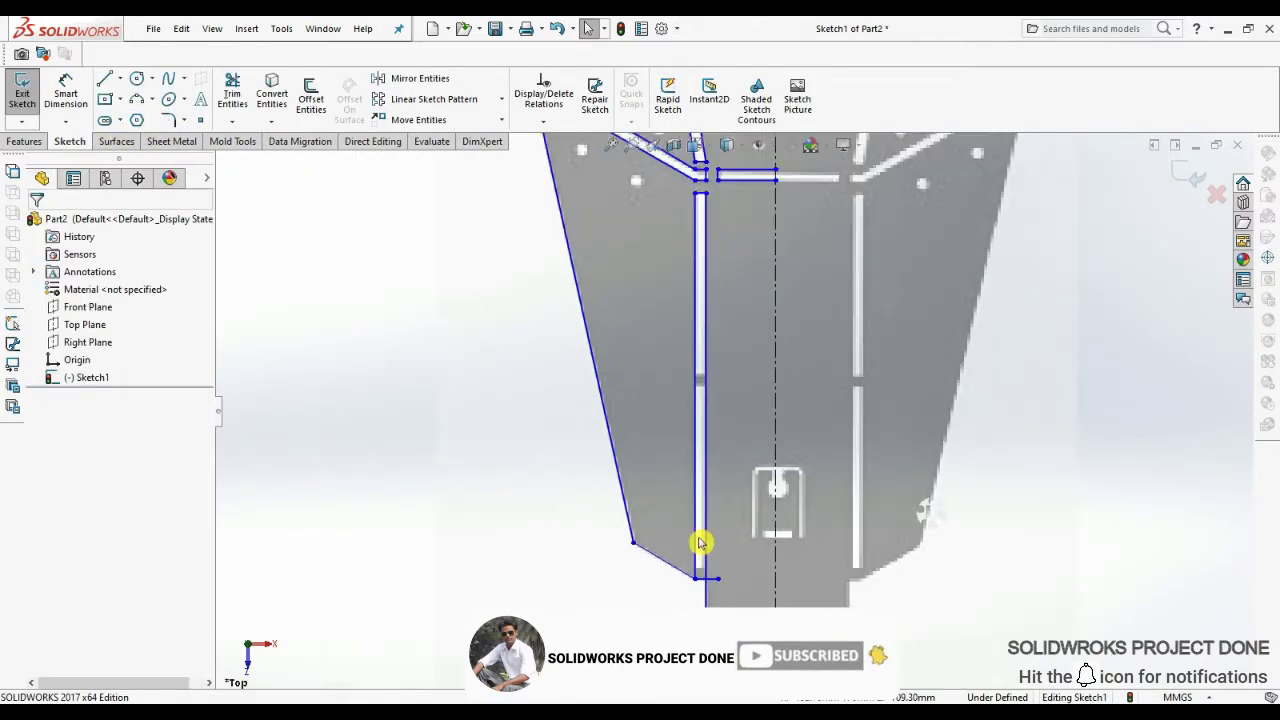
{"action": "left_click", "coordinate": [170, 121]}
{"action": "scroll", "coordinate": [637, 575], "scroll_direction": "down", "scroll_amount": 5}
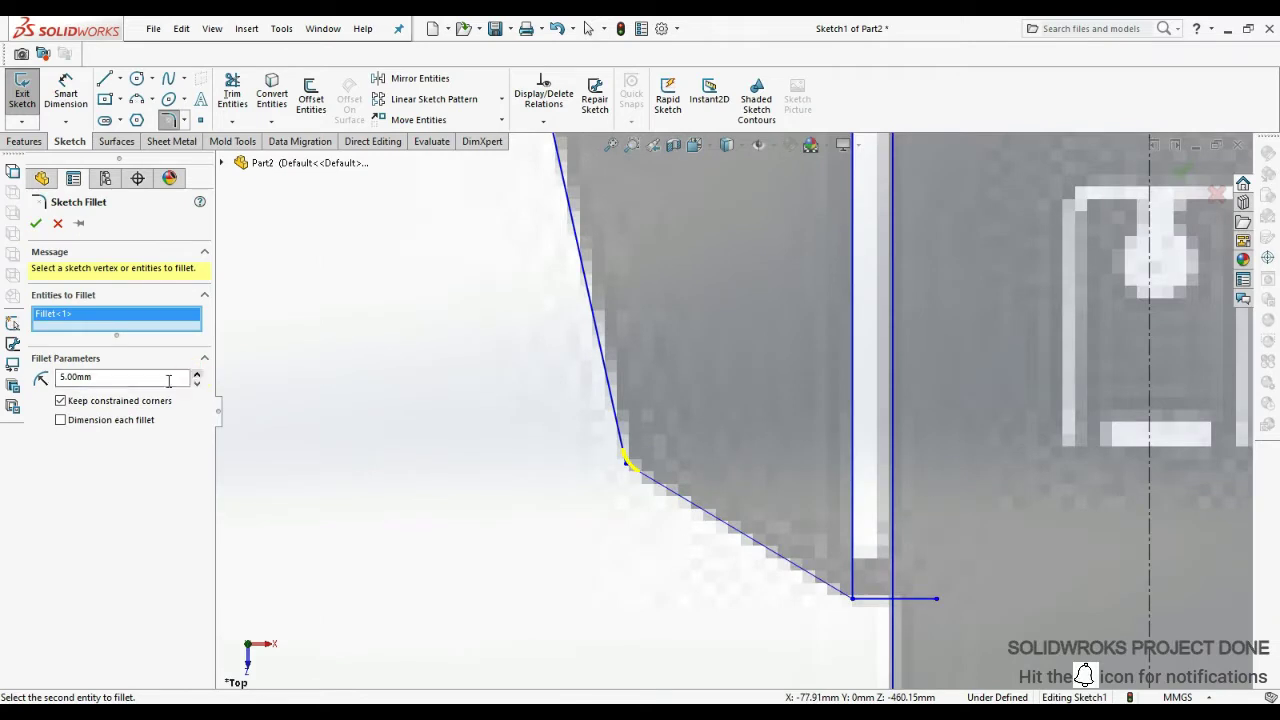
{"action": "key", "text": "Return"}
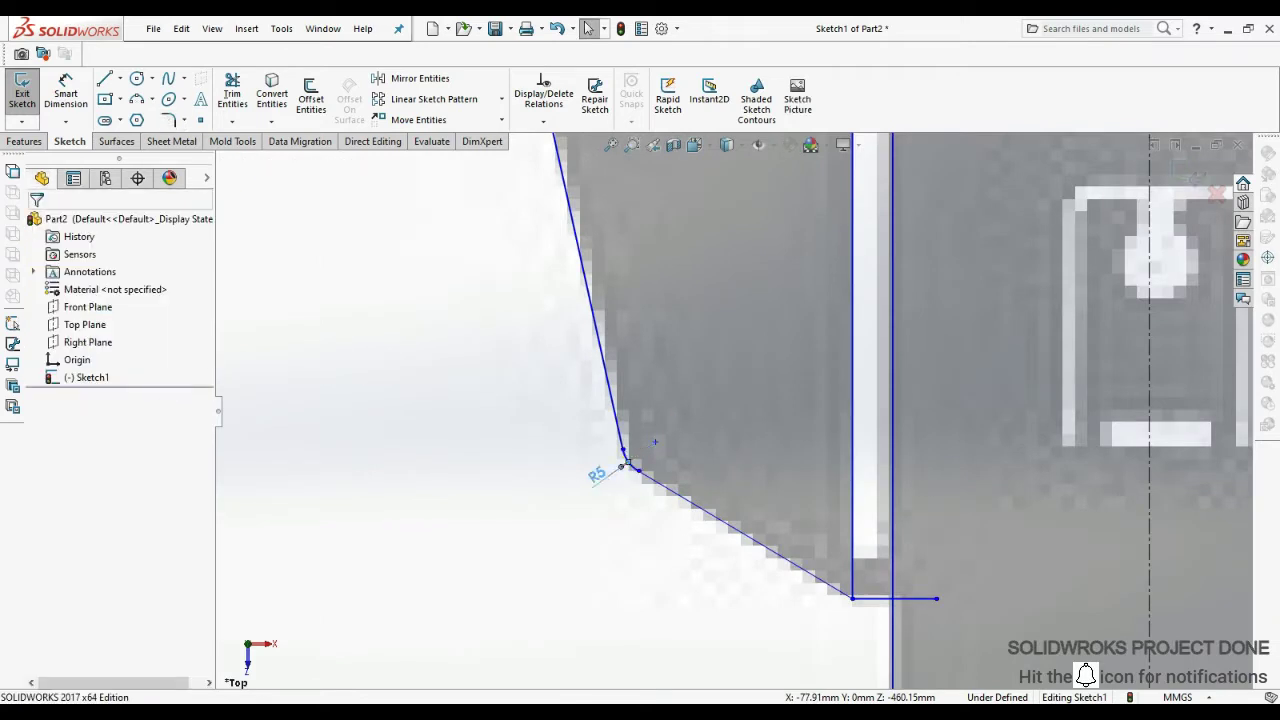
{"action": "scroll", "coordinate": [655, 441], "scroll_direction": "up", "scroll_amount": 2}
- Close the bottom of the vertical slot with a line and trim the excess segments
{"action": "left_click", "coordinate": [232, 93]}
{"action": "scroll", "coordinate": [851, 523], "scroll_direction": "down", "scroll_amount": 2}
{"action": "scroll", "coordinate": [837, 530], "scroll_direction": "down", "scroll_amount": 2}
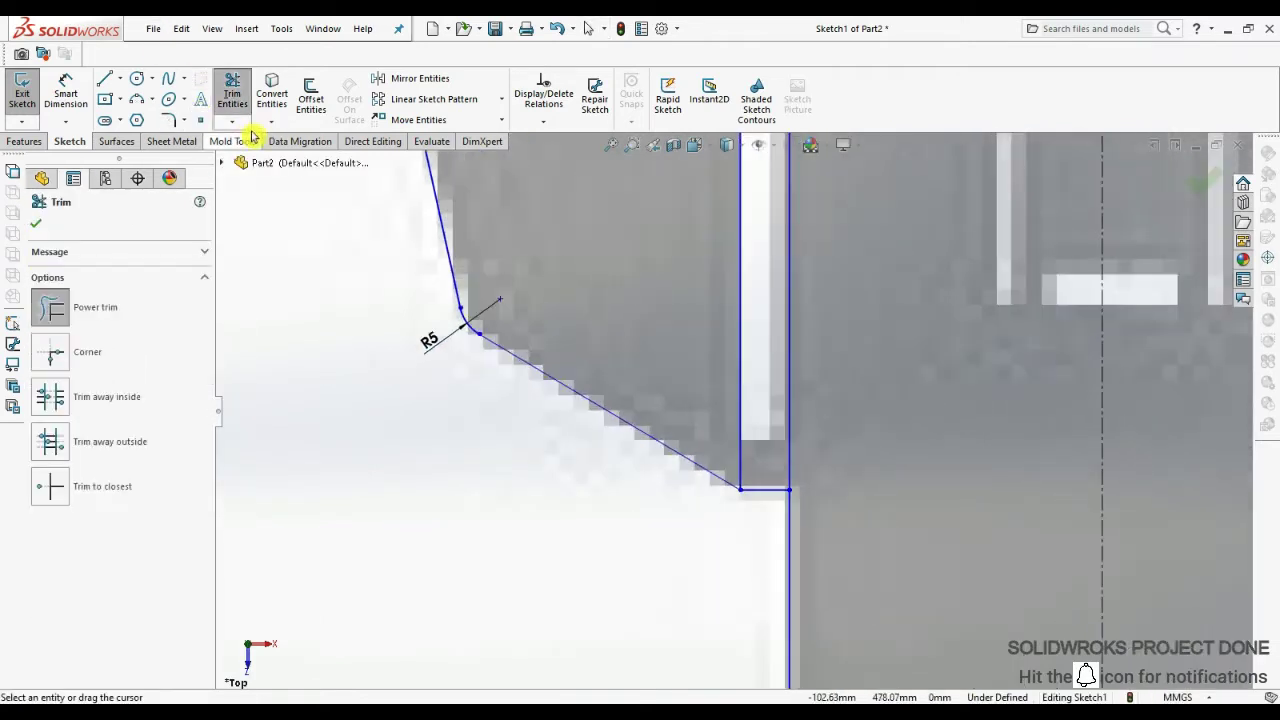
{"action": "left_click", "coordinate": [105, 78]}
{"action": "scroll", "coordinate": [792, 507], "scroll_direction": "down", "scroll_amount": 2}
{"action": "left_click", "coordinate": [718, 410]}
{"action": "left_click", "coordinate": [820, 410]}
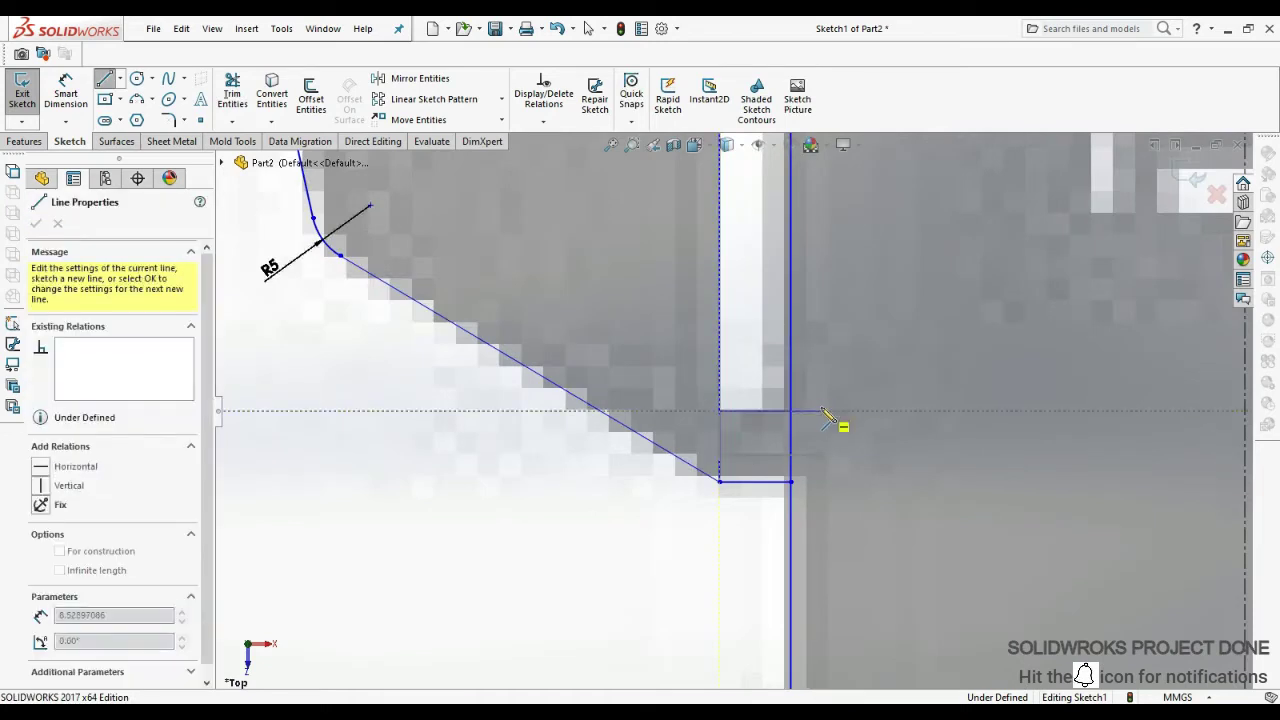
{"action": "key", "text": "Escape"}
{"action": "left_click", "coordinate": [246, 103]}
{"action": "scroll", "coordinate": [683, 389], "scroll_direction": "up", "scroll_amount": 2}
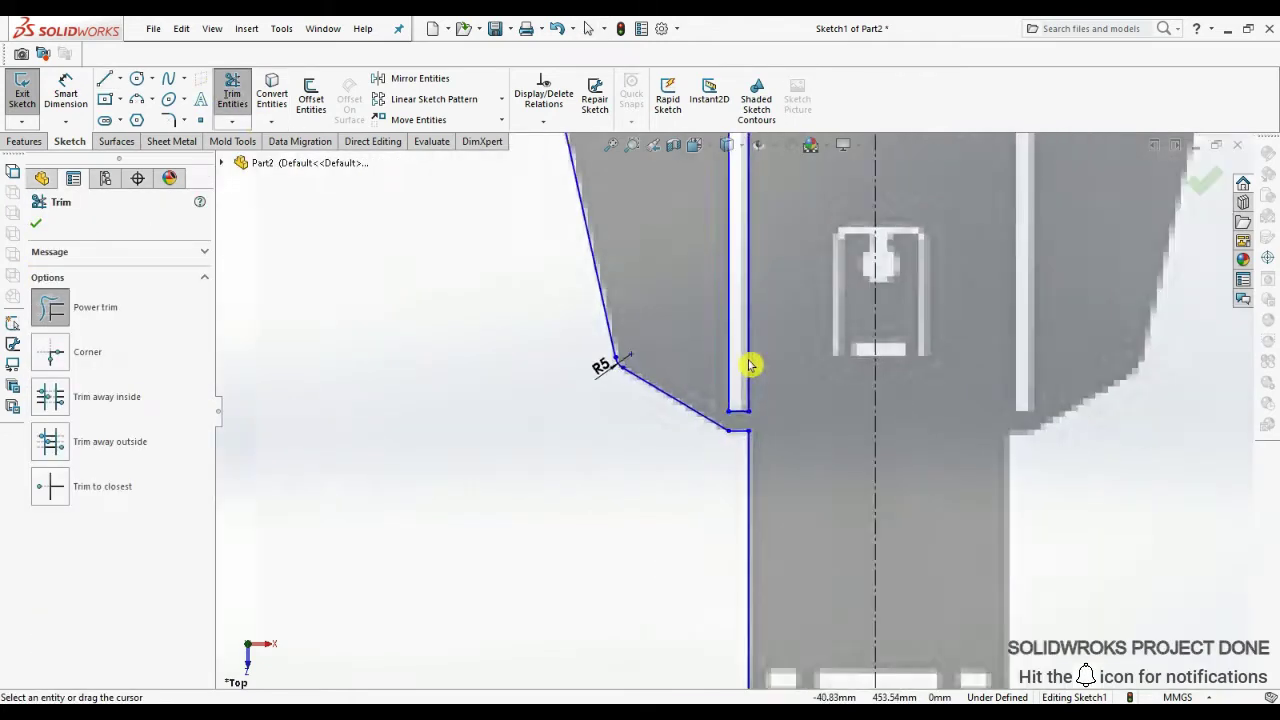
{"action": "scroll", "coordinate": [748, 363], "scroll_direction": "down", "scroll_amount": 3}
{"action": "scroll", "coordinate": [763, 334], "scroll_direction": "down", "scroll_amount": 1}
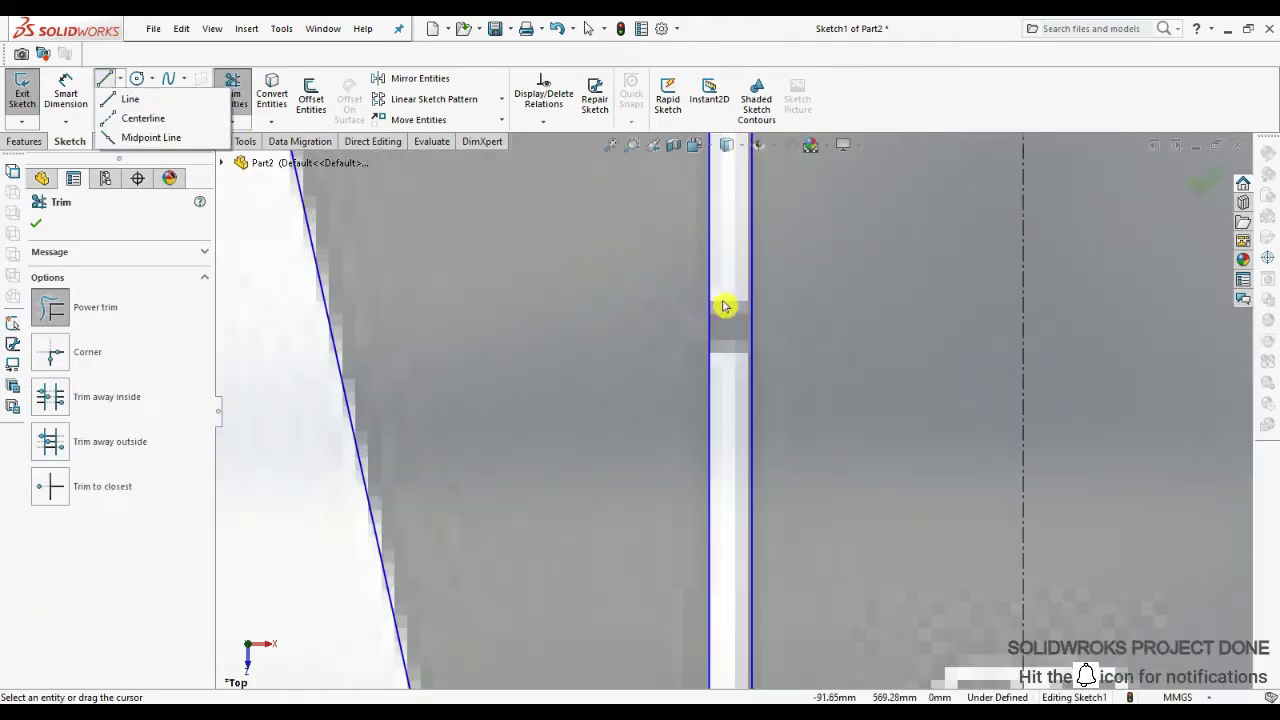
- Draw two short cross lines dividing the vertical slot and trim between them
{"action": "left_click", "coordinate": [105, 78]}
{"action": "left_click", "coordinate": [708, 329]}
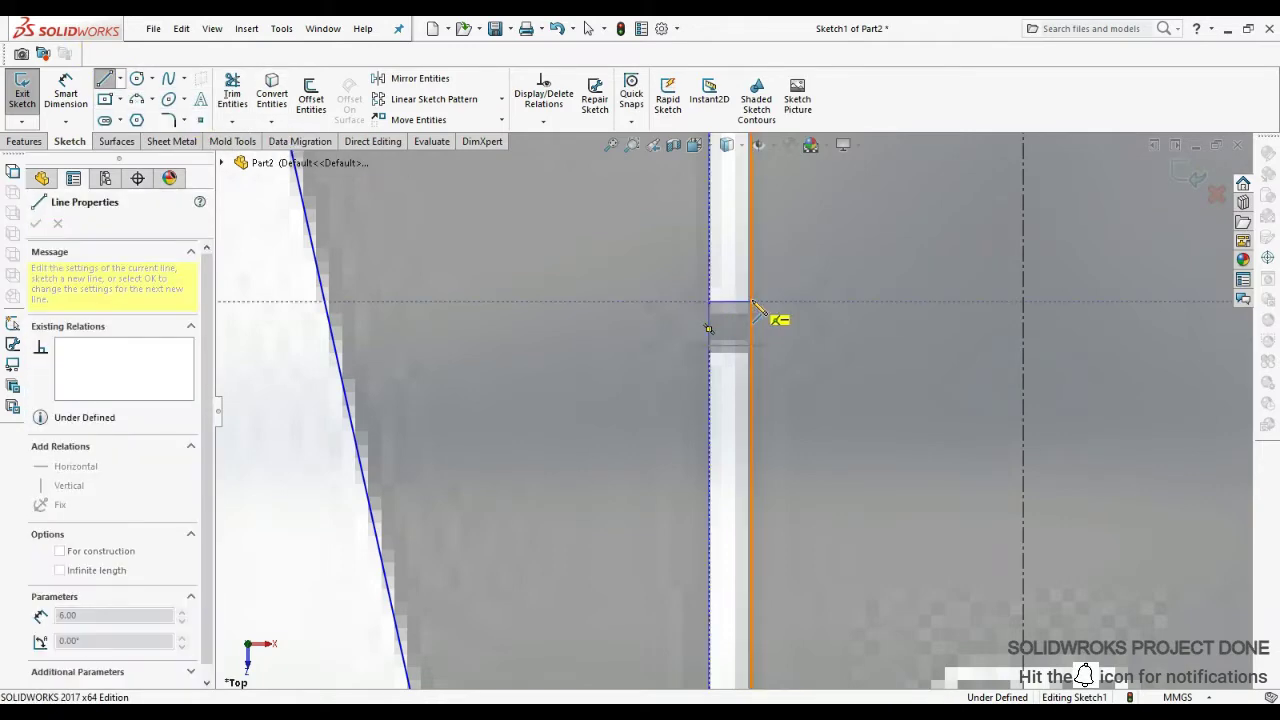
{"action": "right_click", "coordinate": [735, 300]}
{"action": "left_click", "coordinate": [749, 337]}
{"action": "left_click", "coordinate": [709, 352]}
{"action": "left_click", "coordinate": [750, 352]}
{"action": "key", "text": "Escape"}
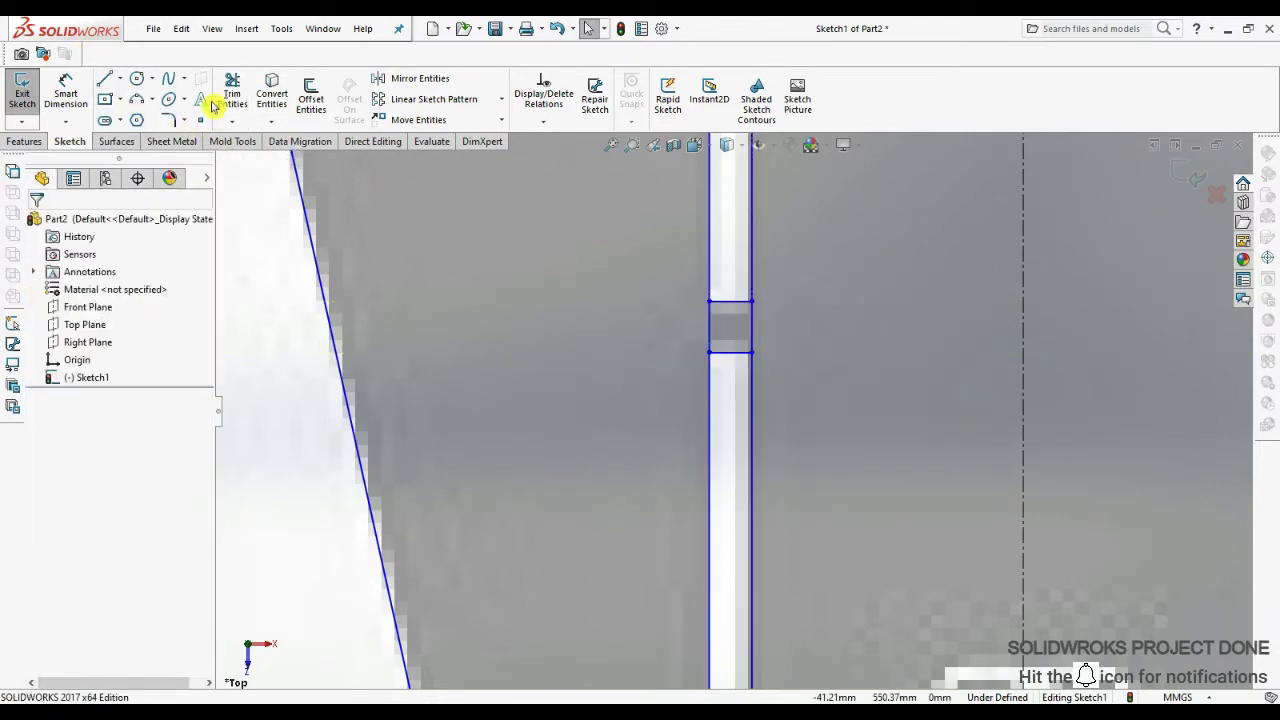
{"action": "left_click", "coordinate": [228, 97]}
{"action": "scroll", "coordinate": [740, 334], "scroll_direction": "up", "scroll_amount": 5}
{"action": "scroll", "coordinate": [691, 331], "scroll_direction": "down", "scroll_amount": 2}
{"action": "scroll", "coordinate": [757, 283], "scroll_direction": "up", "scroll_amount": 1}
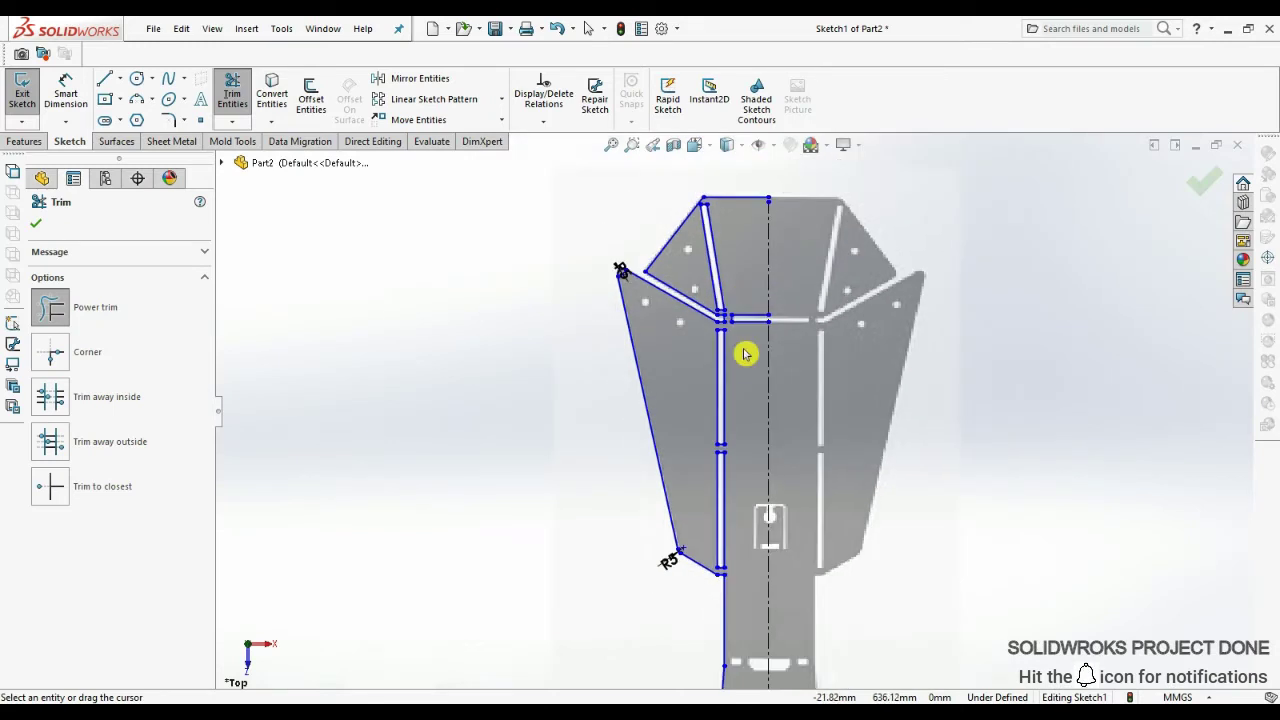
{"action": "scroll", "coordinate": [753, 482], "scroll_direction": "down", "scroll_amount": 3}
{"action": "scroll", "coordinate": [763, 431], "scroll_direction": "down", "scroll_amount": 3}
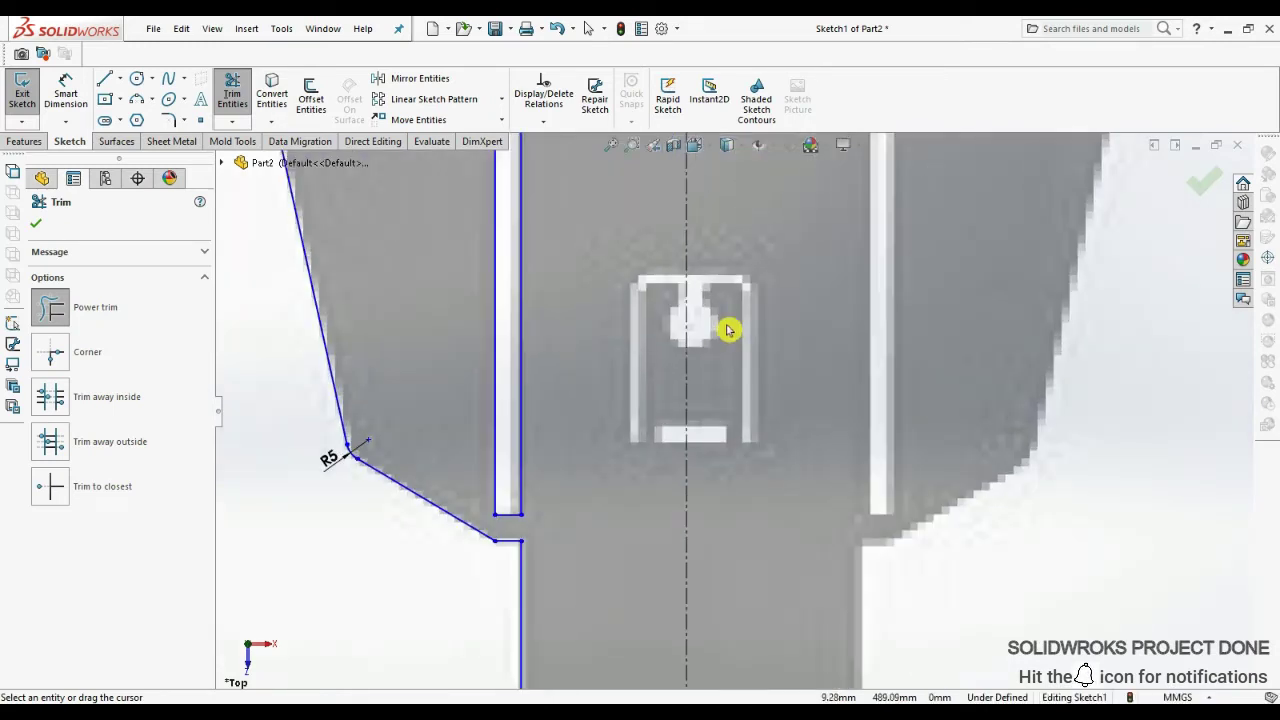
{"action": "scroll", "coordinate": [757, 538], "scroll_direction": "up", "scroll_amount": 4}
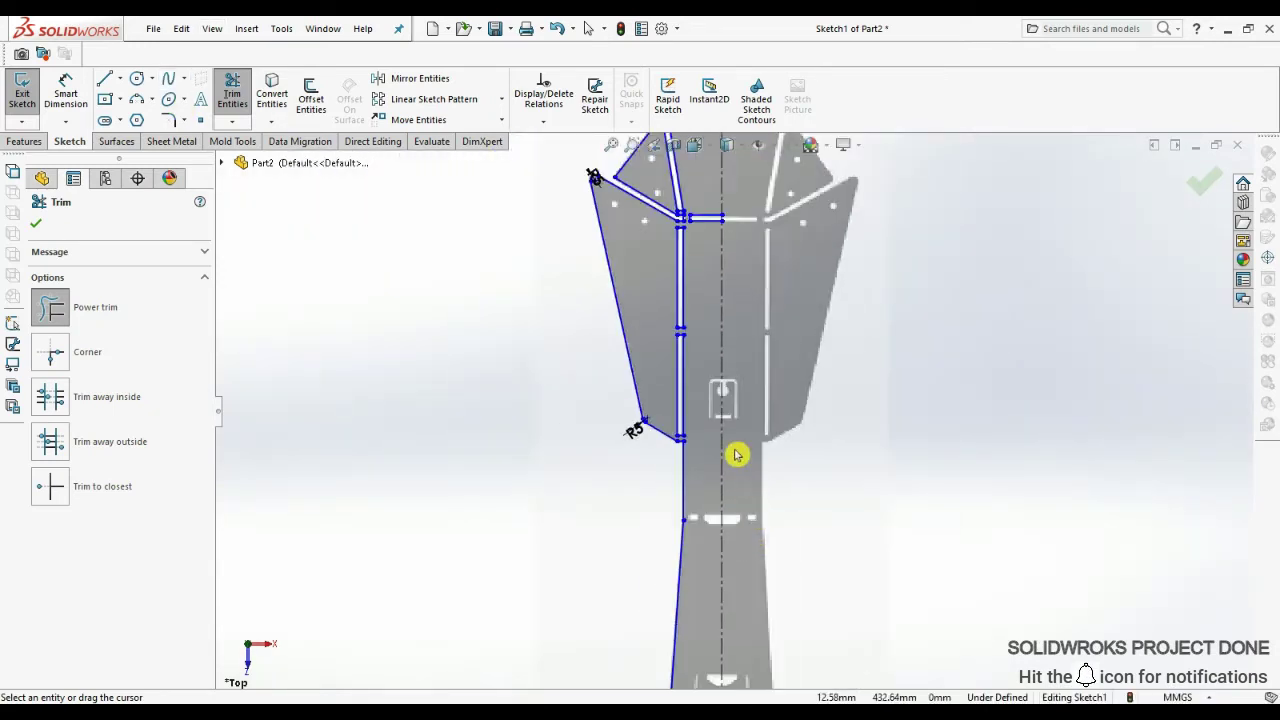
{"action": "scroll", "coordinate": [746, 543], "scroll_direction": "up", "scroll_amount": 2}
{"action": "scroll", "coordinate": [729, 543], "scroll_direction": "down", "scroll_amount": 4}
{"action": "scroll", "coordinate": [700, 414], "scroll_direction": "down", "scroll_amount": 3}
{"action": "scroll", "coordinate": [700, 414], "scroll_direction": "down", "scroll_amount": 1}
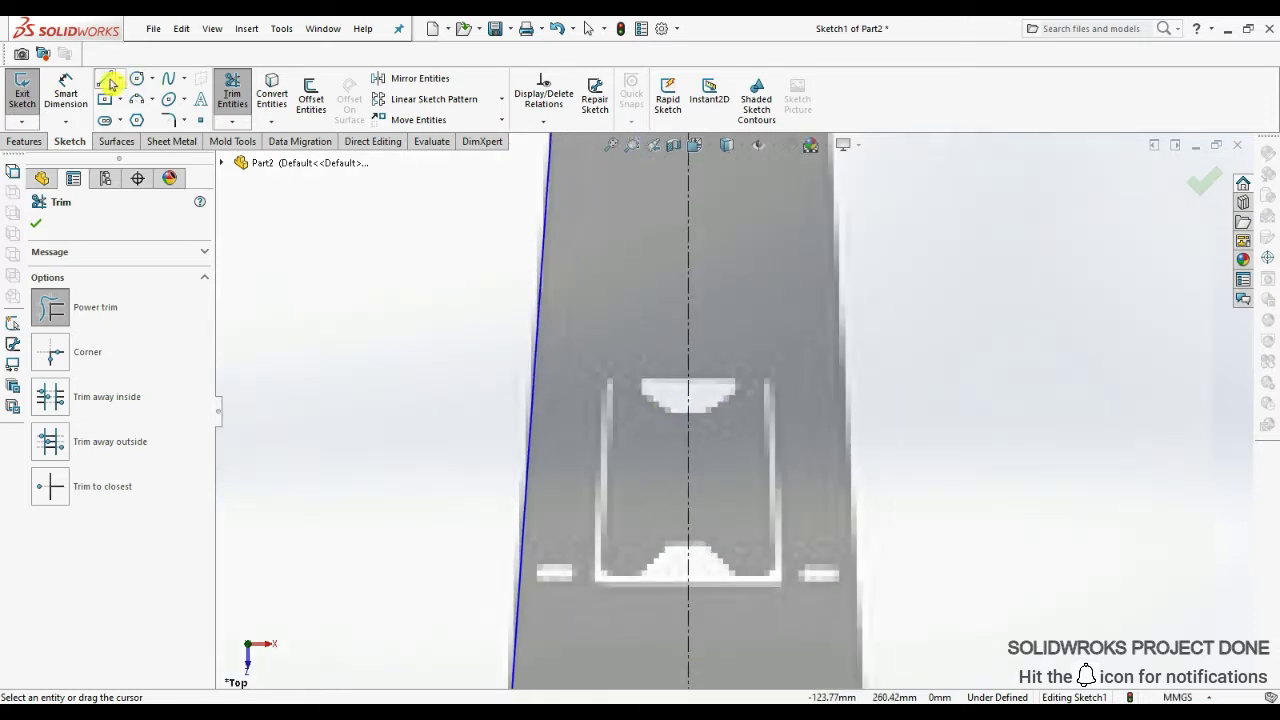
{"action": "left_click", "coordinate": [104, 80]}
{"action": "scroll", "coordinate": [726, 390], "scroll_direction": "down", "scroll_amount": 1}
- Trace the notch top with a line and close it with a semicircular arc
{"action": "left_click", "coordinate": [724, 380]}
{"action": "left_click", "coordinate": [611, 379]}
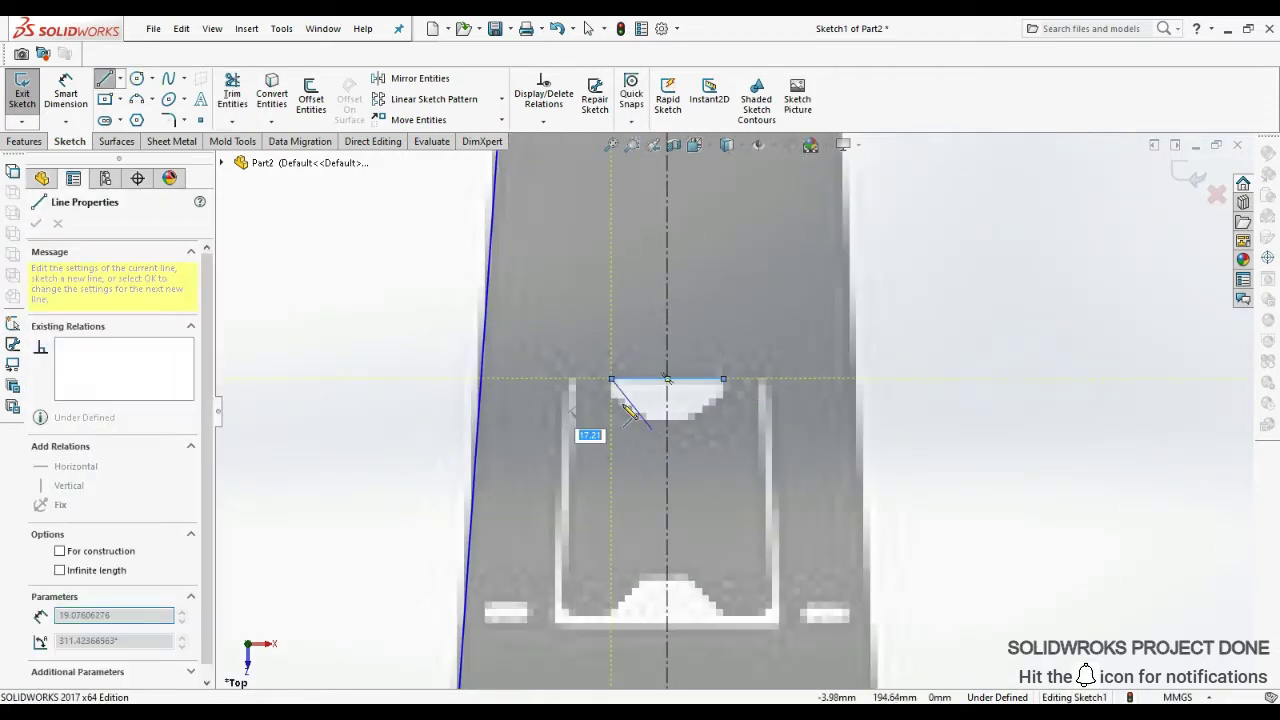
{"action": "key", "text": "a"}
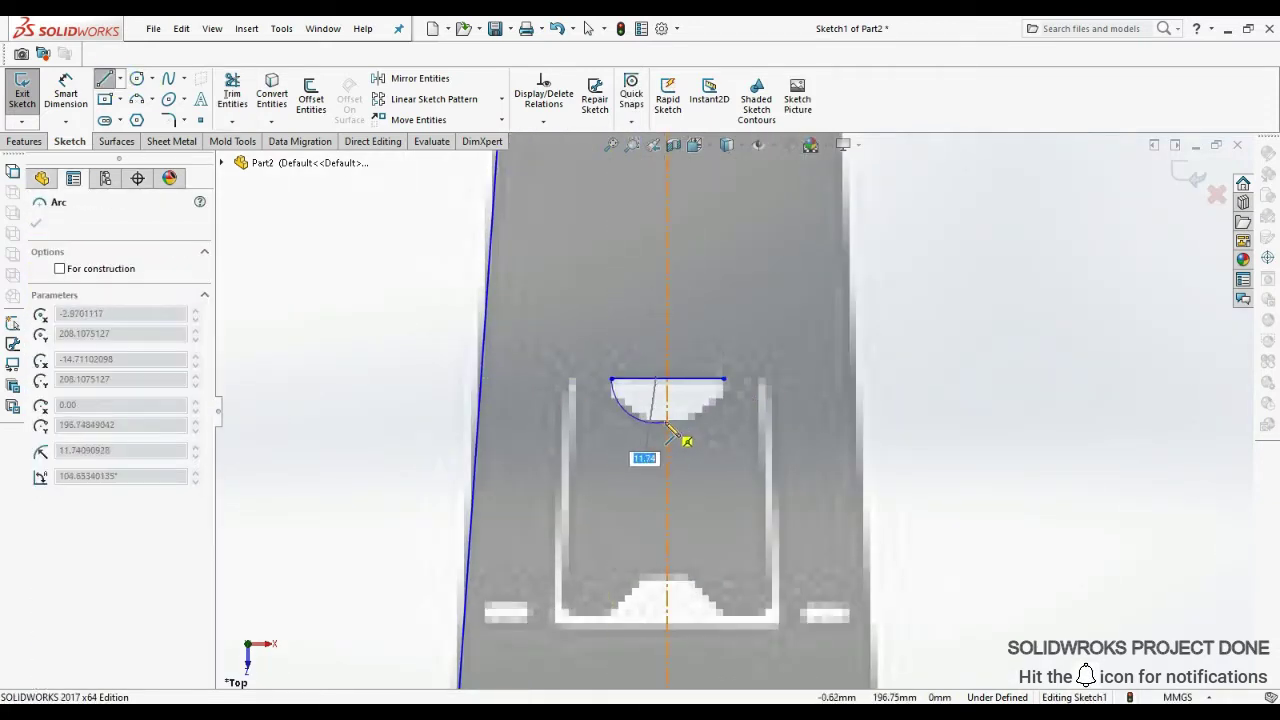
{"action": "left_click", "coordinate": [725, 381]}
{"action": "scroll", "coordinate": [660, 445], "scroll_direction": "down", "scroll_amount": 2}
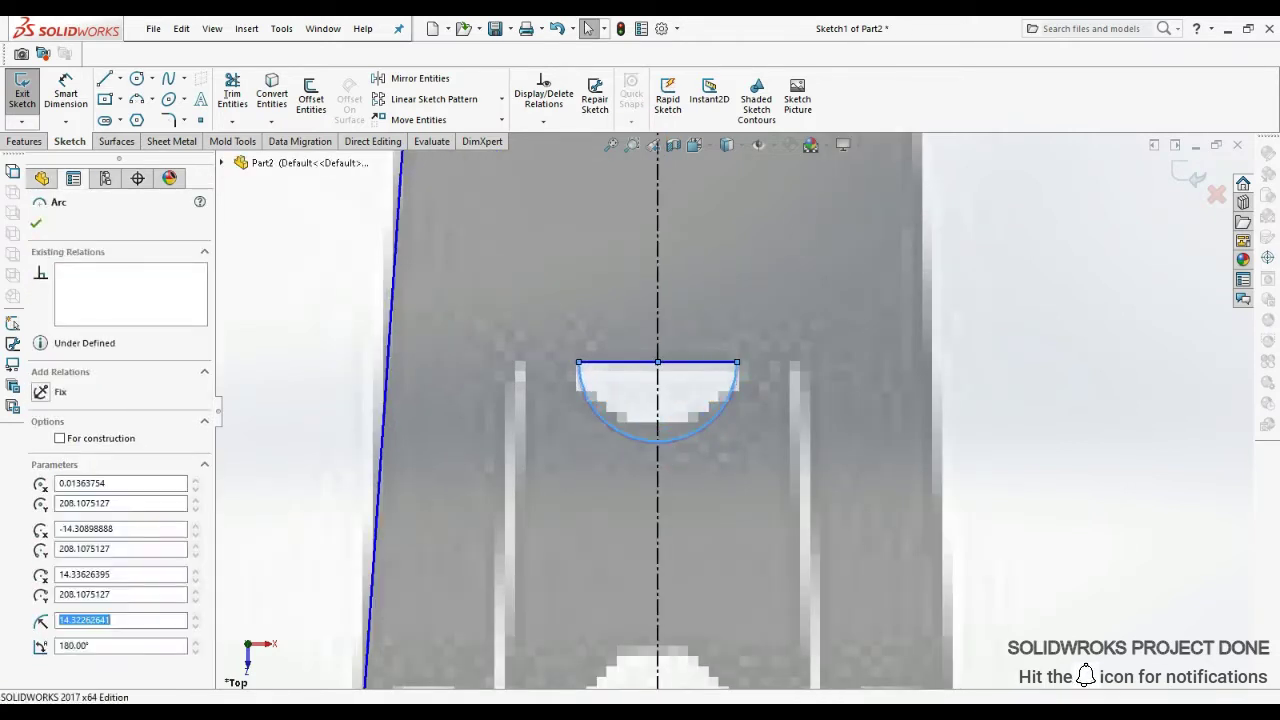
{"action": "key", "text": "Escape"}
{"action": "scroll", "coordinate": [731, 569], "scroll_direction": "up", "scroll_amount": 3}
- Trace the bracket's bottom edge, left side and short inner bottom segment
{"action": "key", "text": "l"}
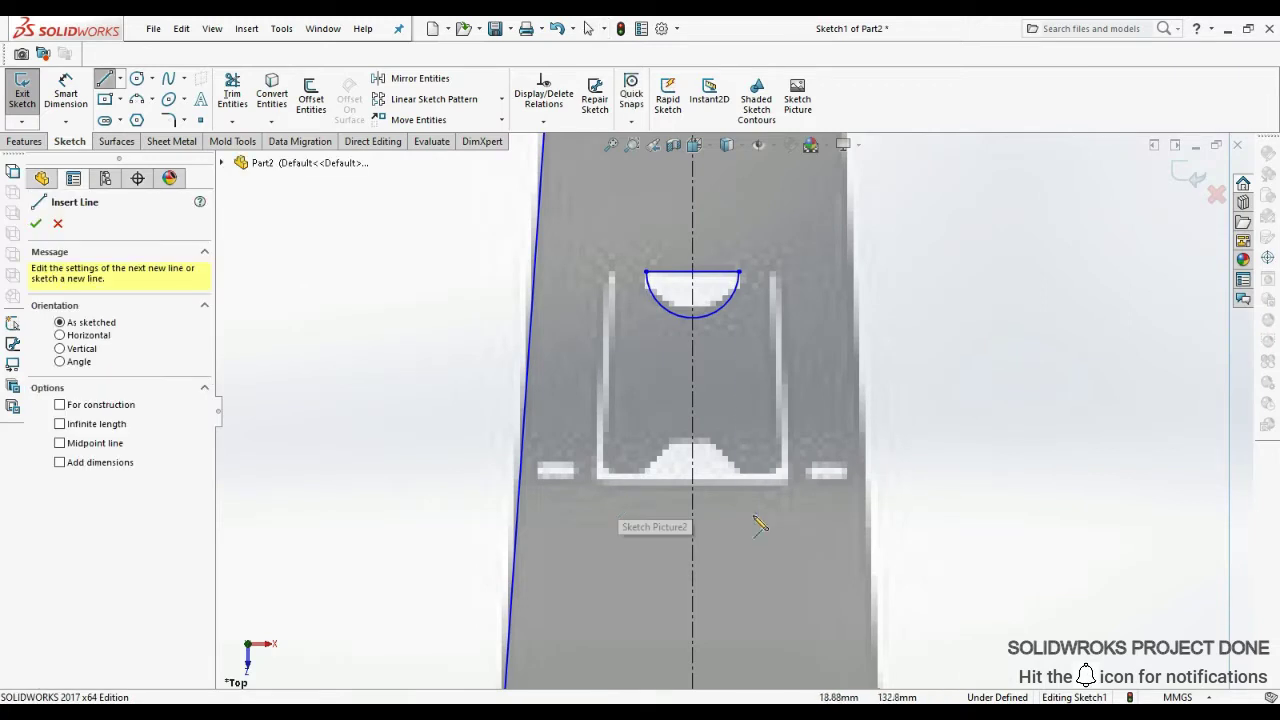
{"action": "left_click", "coordinate": [692, 486]}
{"action": "left_click", "coordinate": [590, 486]}
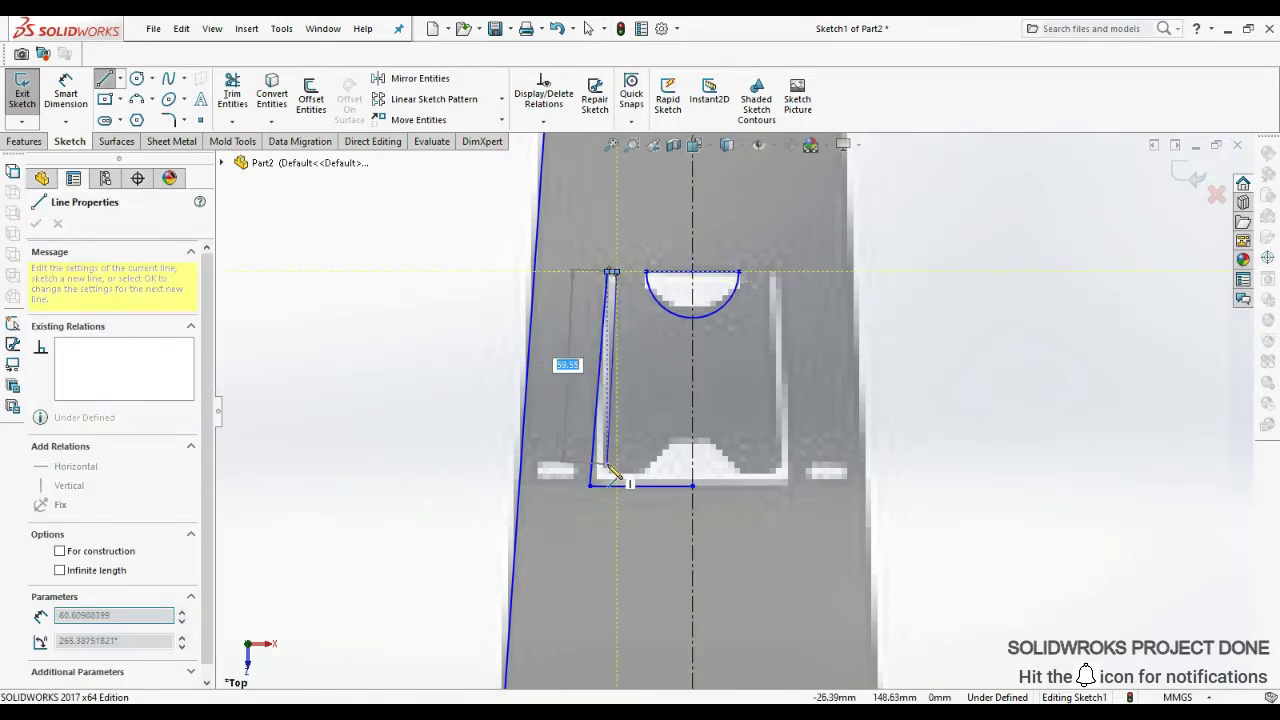
{"action": "scroll", "coordinate": [628, 488], "scroll_direction": "down", "scroll_amount": 2}
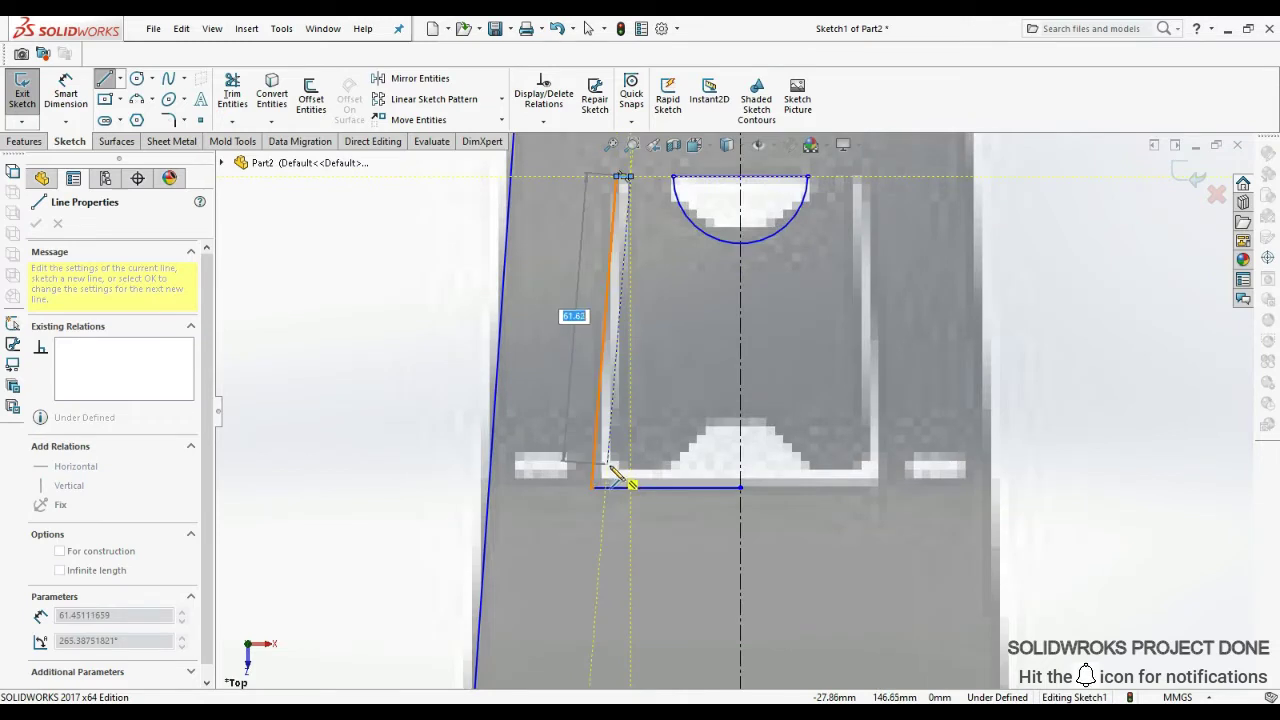
{"action": "left_click", "coordinate": [607, 468]}
{"action": "left_click", "coordinate": [665, 468]}
{"action": "key", "text": "a"}
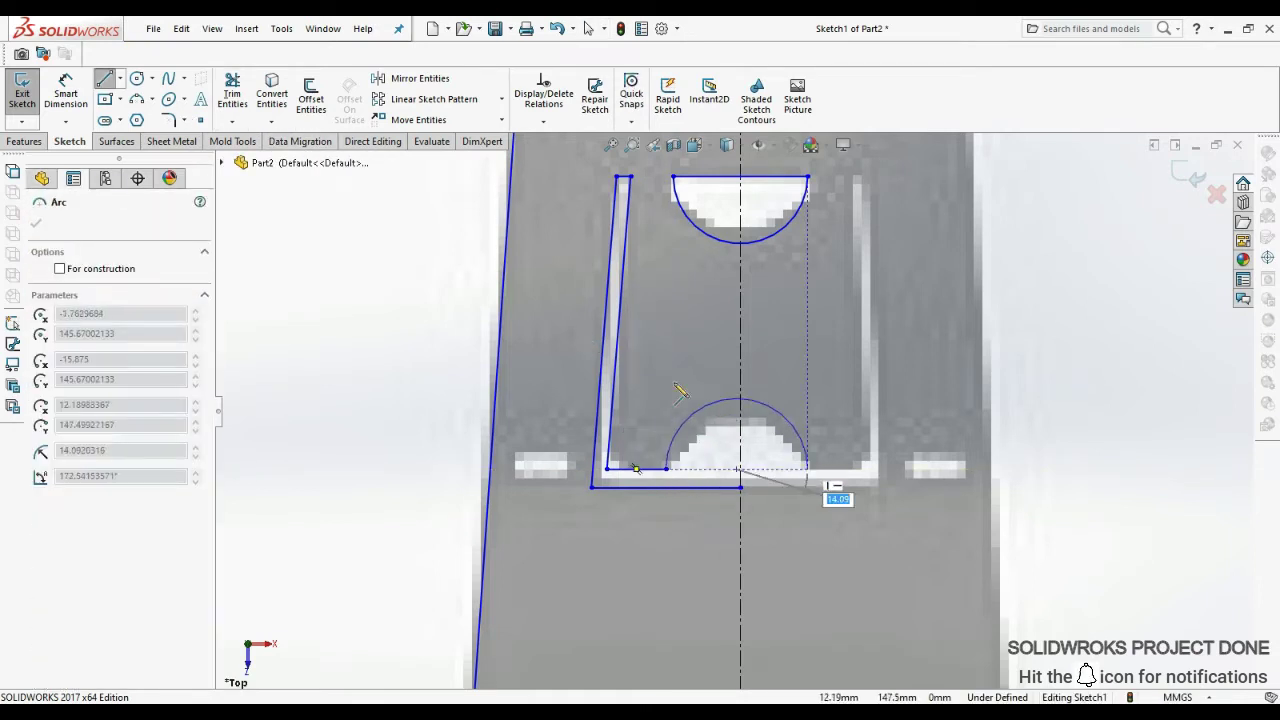
{"action": "key", "text": "Escape"}
- Draw the curved bump from the inner segment's end to the centreline
{"action": "left_click", "coordinate": [665, 469]}
{"action": "scroll", "coordinate": [706, 440], "scroll_direction": "down", "scroll_amount": 2}
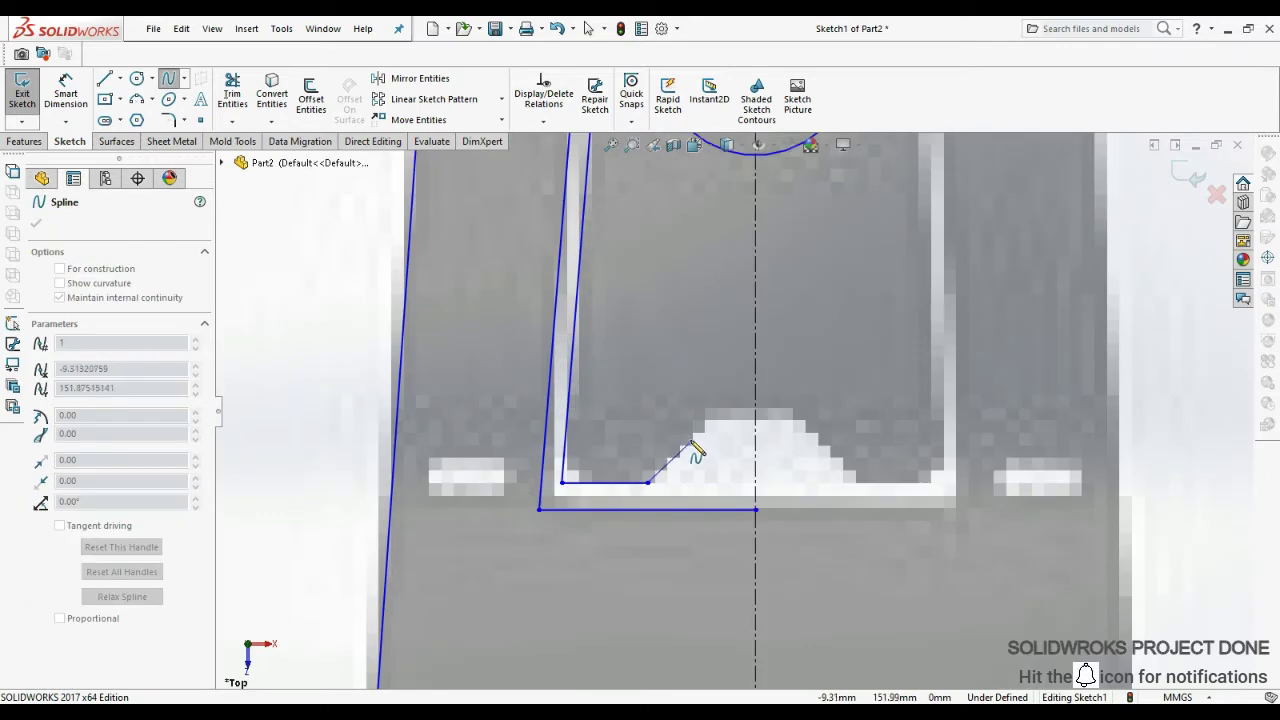
{"action": "double_click", "coordinate": [757, 418]}
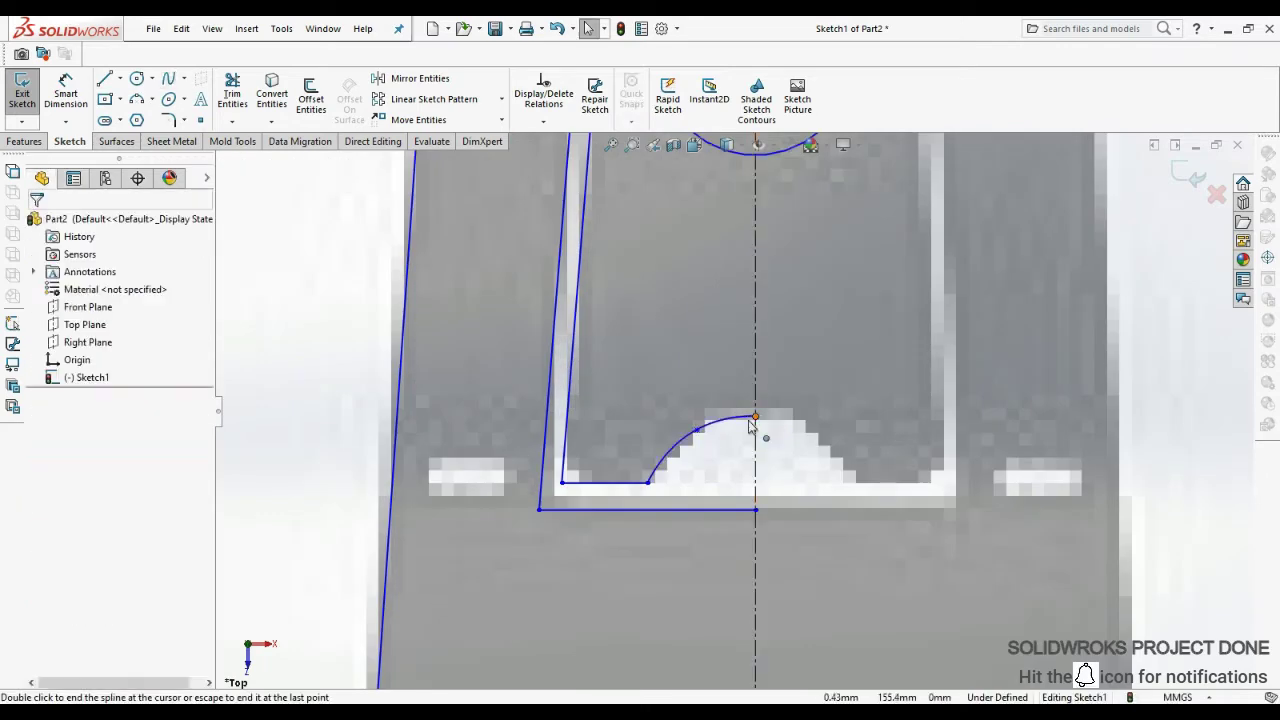
{"action": "left_click", "coordinate": [231, 97]}
{"action": "scroll", "coordinate": [760, 410], "scroll_direction": "up", "scroll_amount": 3}
{"action": "scroll", "coordinate": [725, 288], "scroll_direction": "up", "scroll_amount": 3}
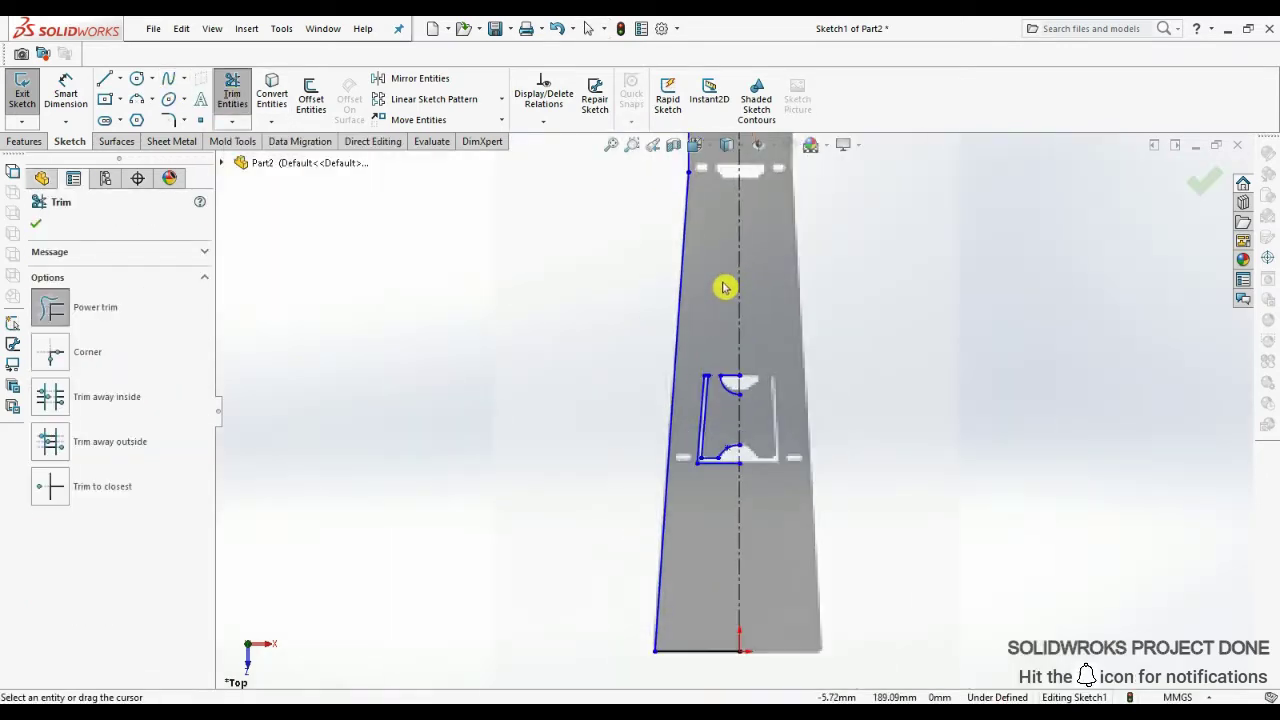
{"action": "scroll", "coordinate": [697, 497], "scroll_direction": "down", "scroll_amount": 2}
- Trace the bottom edge of the small rectangular slot beside the lower cutout
{"action": "left_click", "coordinate": [104, 78]}
{"action": "scroll", "coordinate": [668, 485], "scroll_direction": "down", "scroll_amount": 2}
{"action": "scroll", "coordinate": [650, 488], "scroll_direction": "down", "scroll_amount": 2}
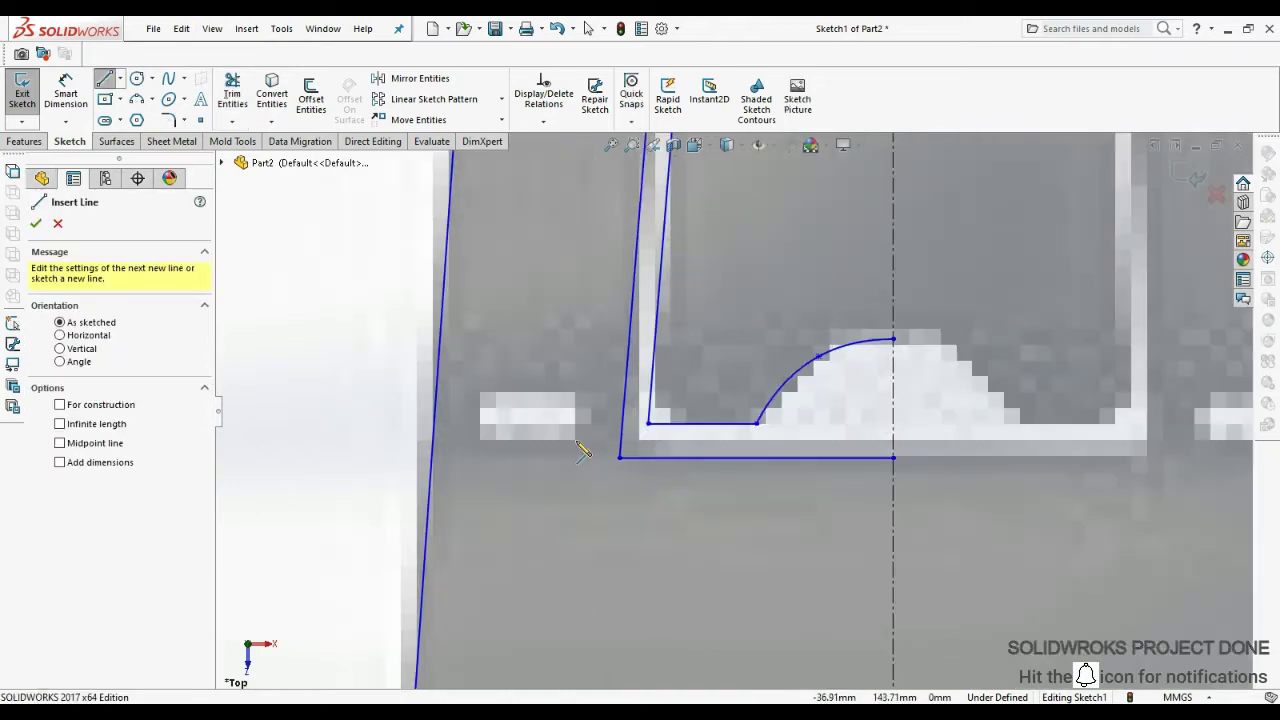
{"action": "left_click", "coordinate": [574, 440]}
{"action": "key", "text": "Escape"}
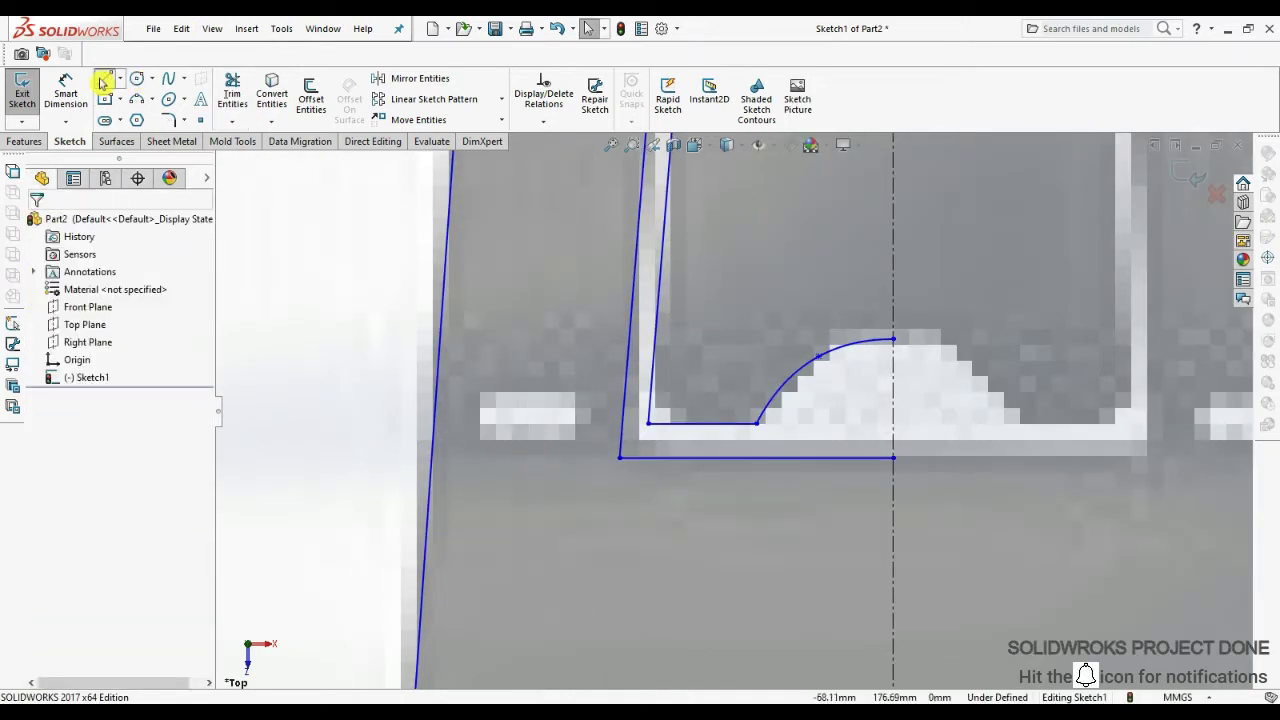
{"action": "key", "text": "Return"}
{"action": "left_click", "coordinate": [576, 457]}
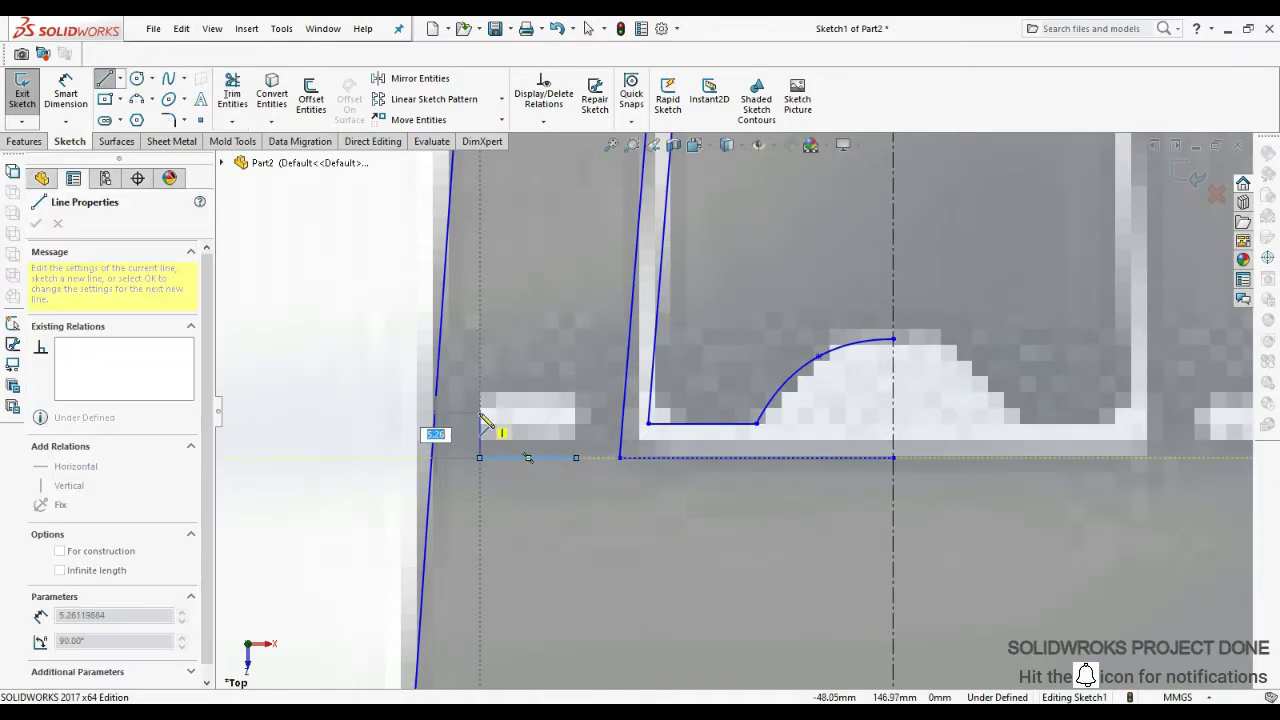
{"action": "left_click", "coordinate": [480, 457]}
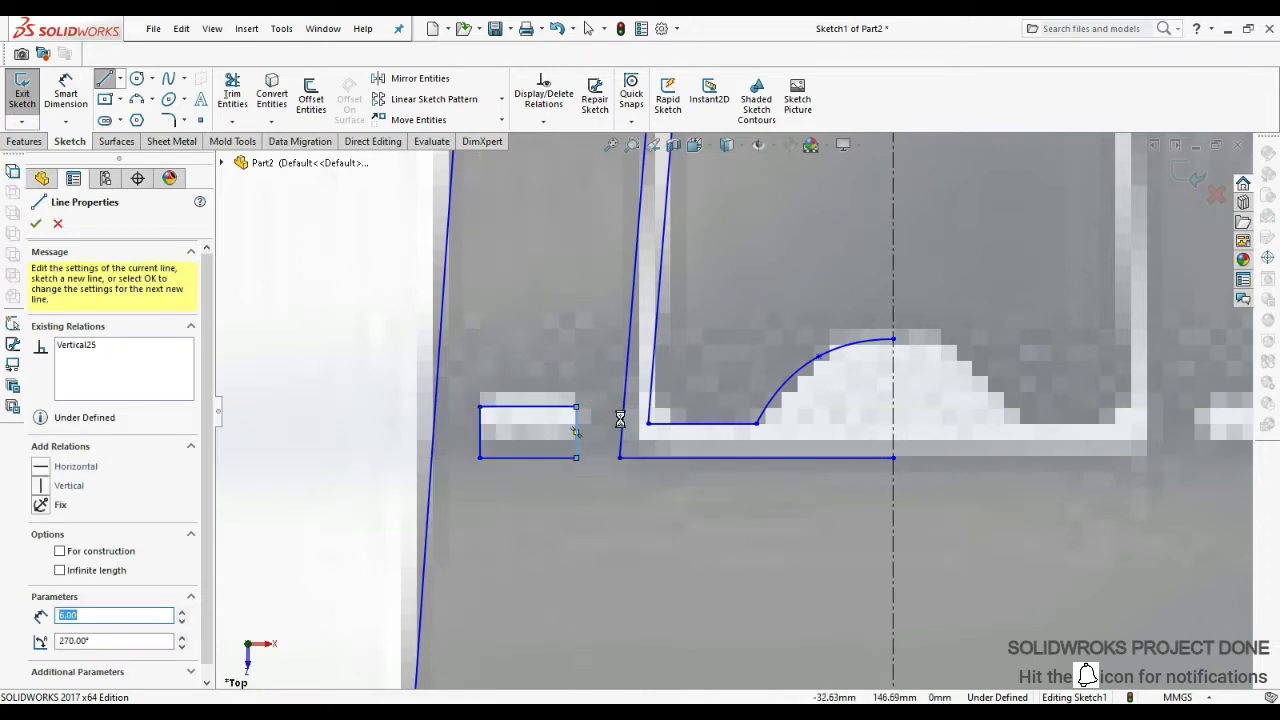
{"action": "key", "text": "Escape"}
{"action": "scroll", "coordinate": [600, 420], "scroll_direction": "up", "scroll_amount": 5}
{"action": "scroll", "coordinate": [777, 286], "scroll_direction": "down", "scroll_amount": 3}
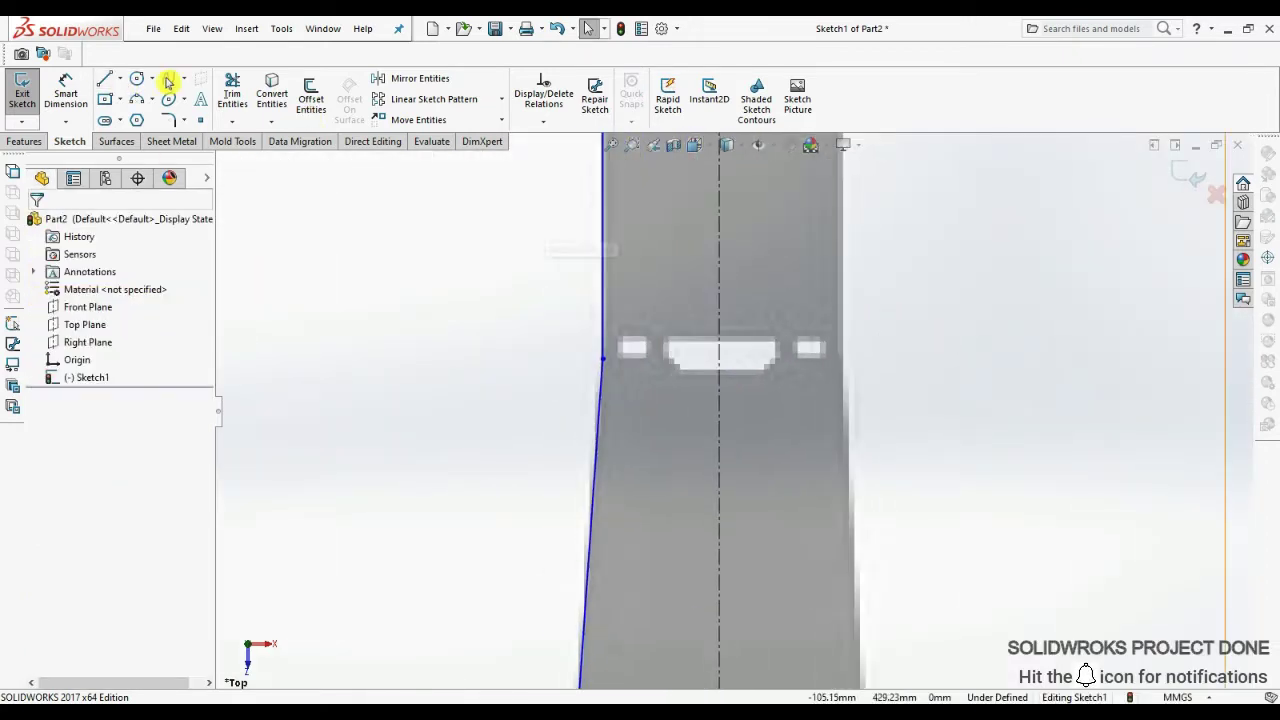
- Draw a line across the slot tops and outline the small slot rectangle
{"action": "left_click", "coordinate": [104, 78]}
{"action": "left_click", "coordinate": [789, 338]}
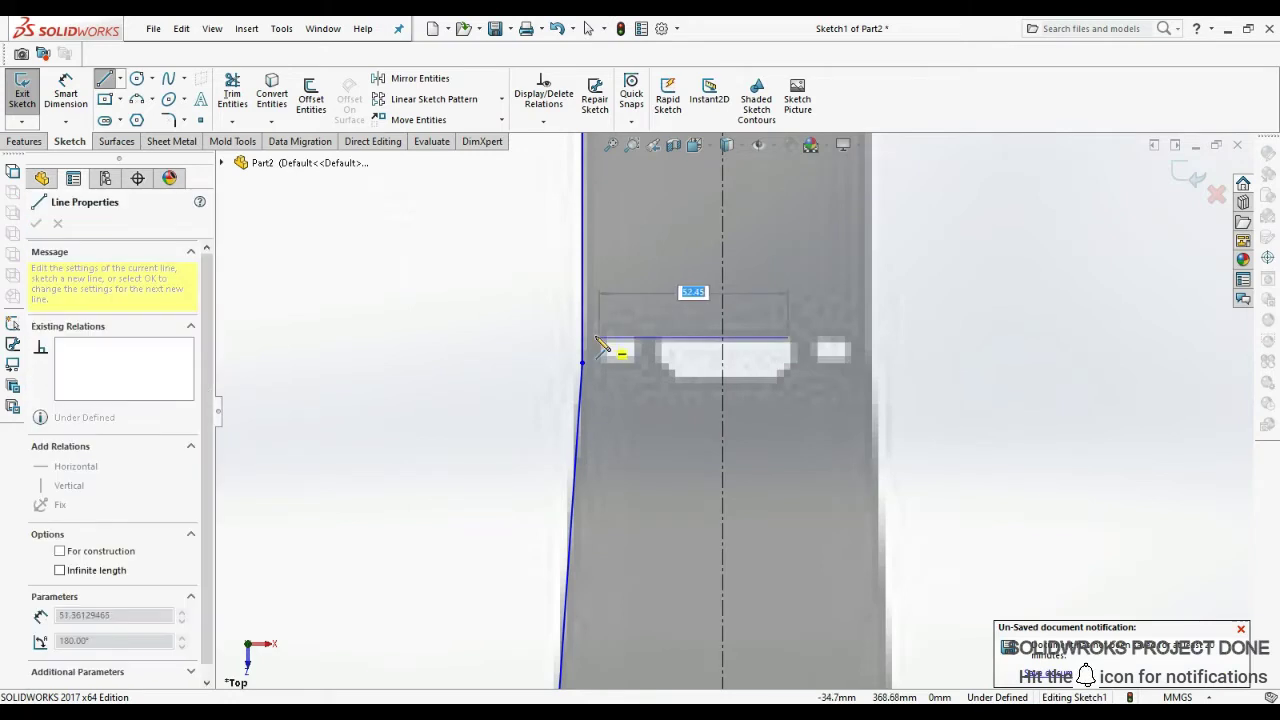
{"action": "left_click", "coordinate": [597, 338]}
{"action": "key", "text": "Escape"}
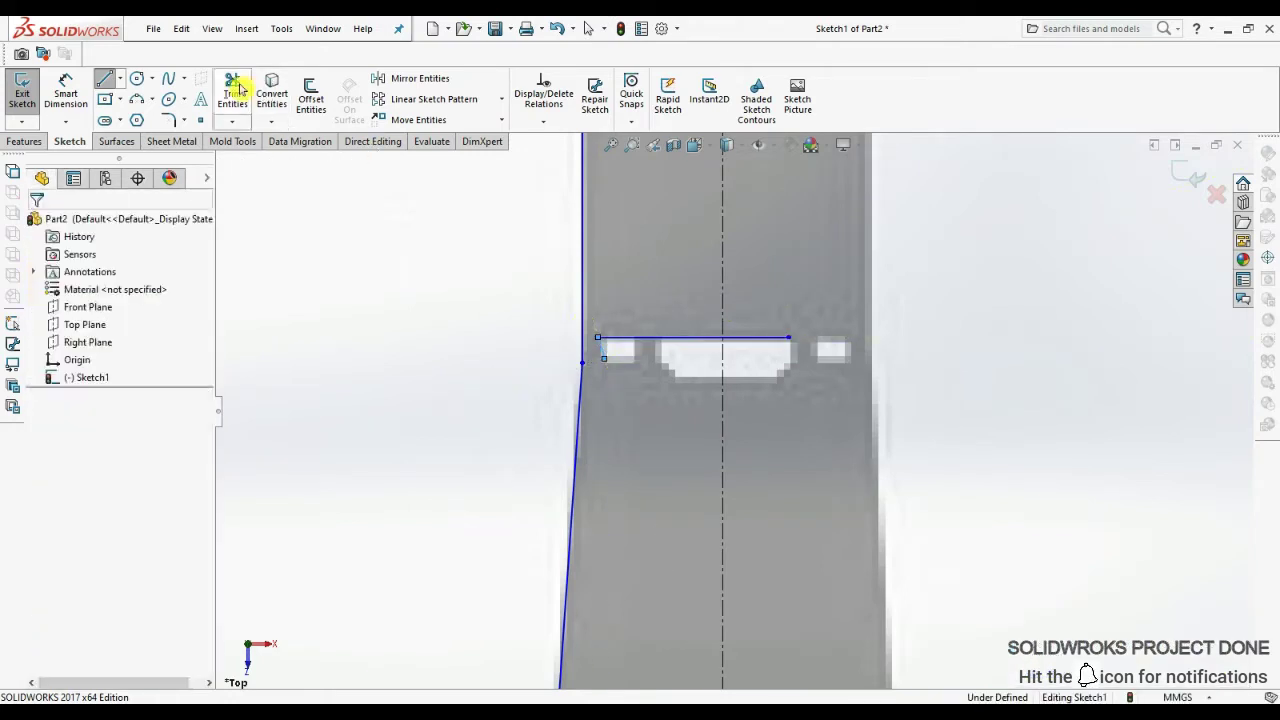
{"action": "key", "text": "t"}
{"action": "left_click", "coordinate": [104, 78]}
{"action": "left_click", "coordinate": [600, 342]}
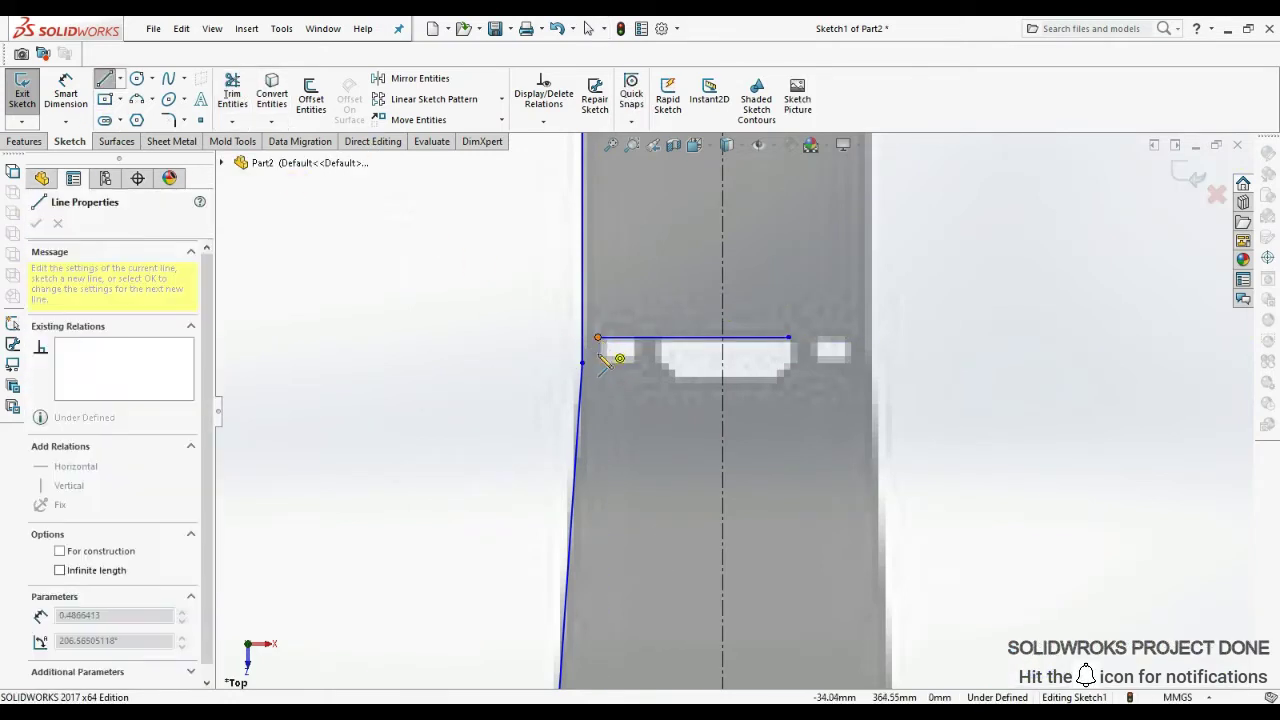
{"action": "type", "text": "6"}
{"action": "key", "text": "Return"}
{"action": "left_click", "coordinate": [636, 359]}
{"action": "left_click", "coordinate": [636, 338]}
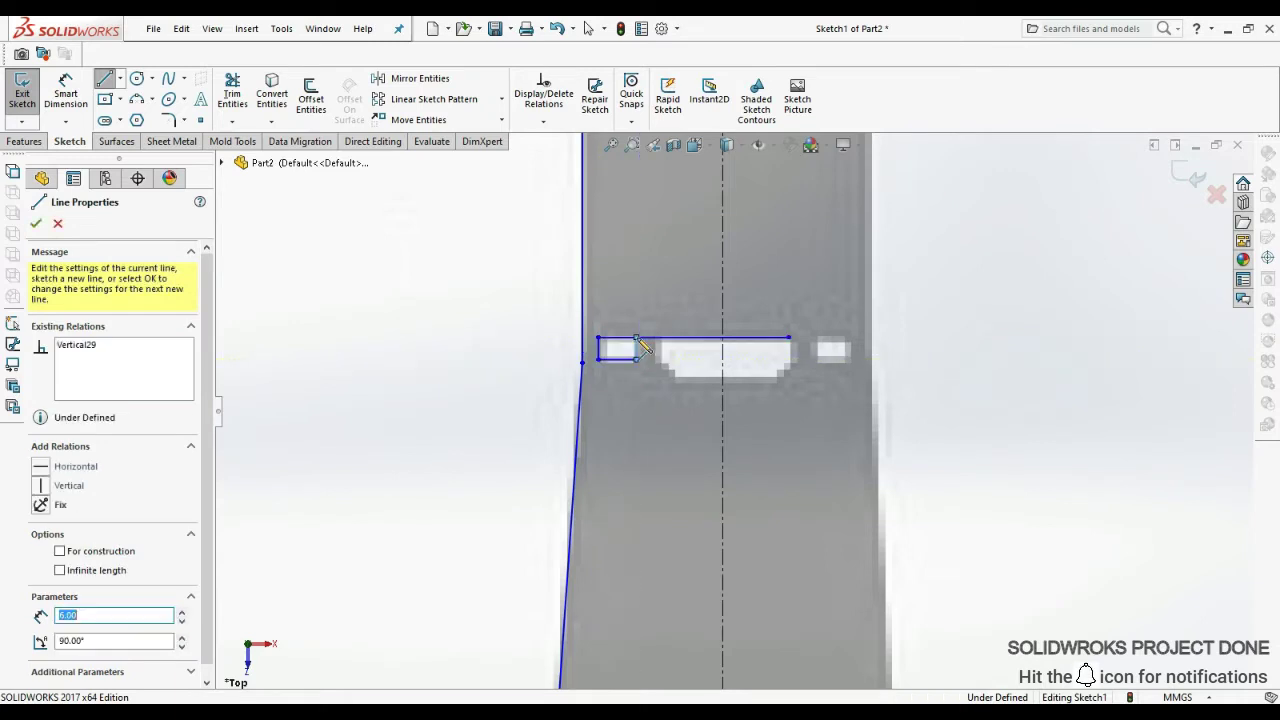
{"action": "right_click", "coordinate": [636, 338]}
{"action": "left_click", "coordinate": [672, 358]}
- Trim away the connecting line between the two slots
{"action": "scroll", "coordinate": [670, 360], "scroll_direction": "down", "scroll_amount": 3}
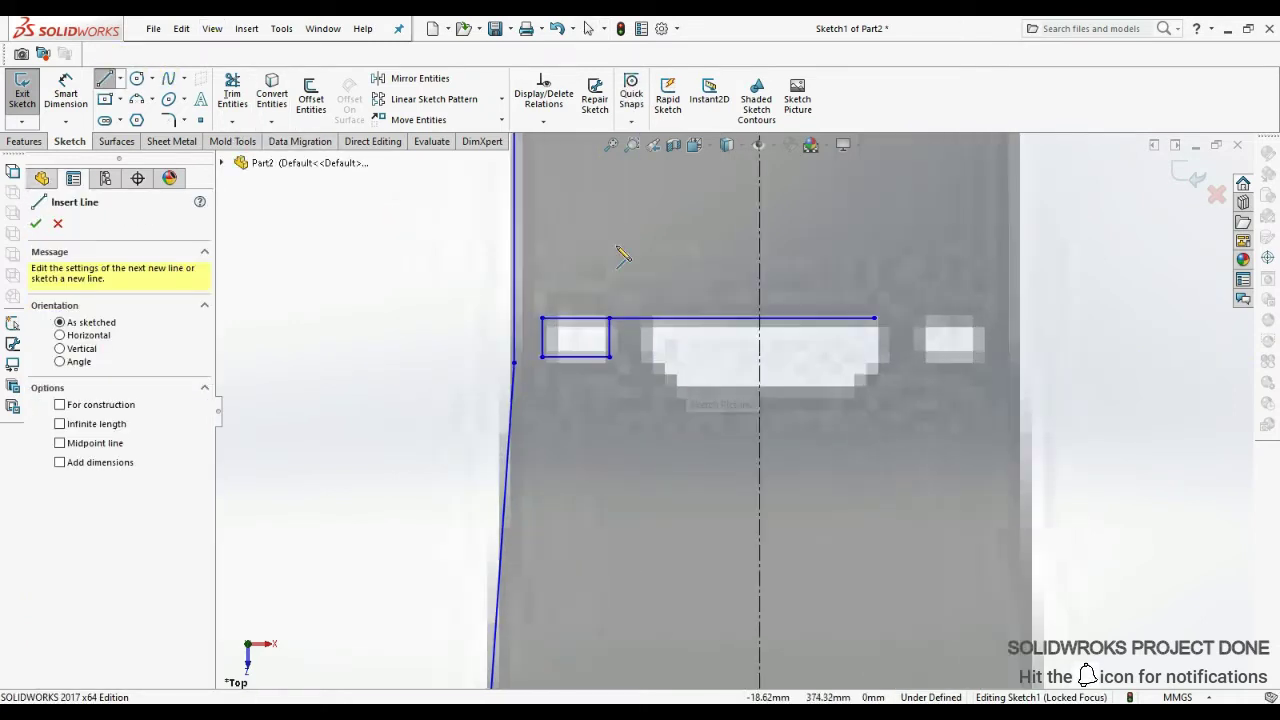
{"action": "left_click", "coordinate": [648, 330]}
{"action": "left_click", "coordinate": [237, 94]}
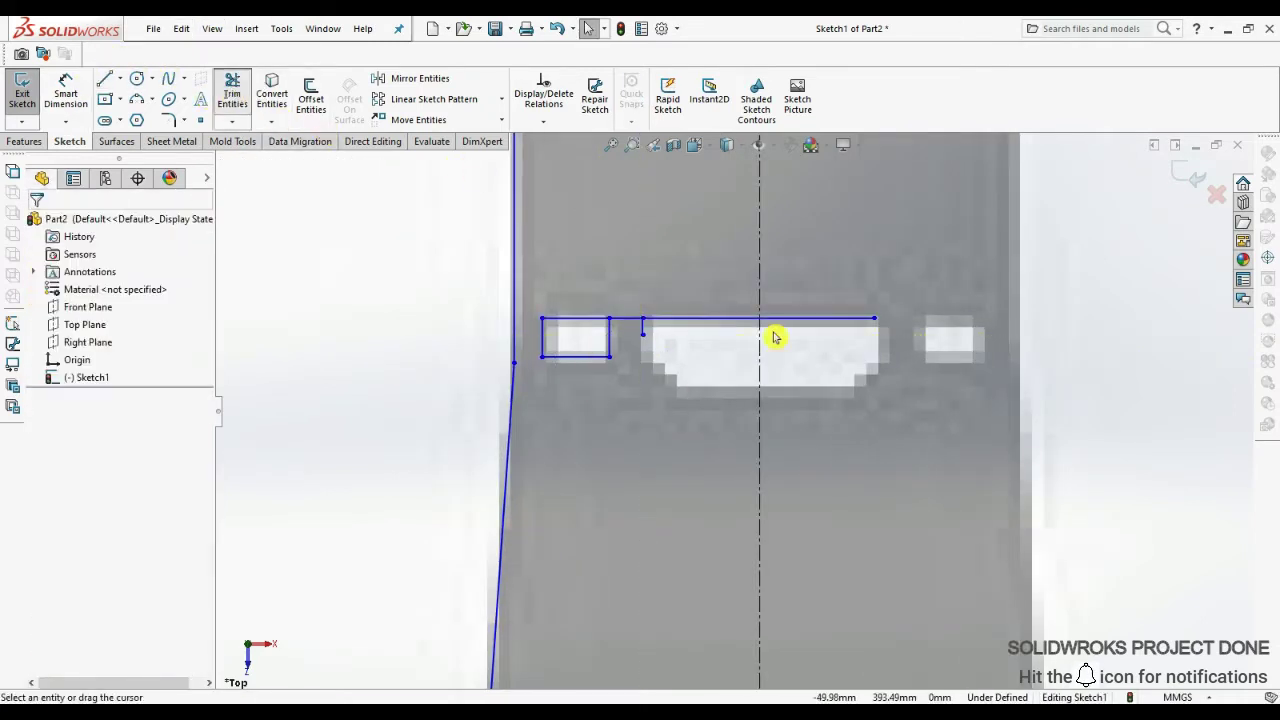
- Draw a spline for the curved notch, ending it on the centreline
{"action": "left_click", "coordinate": [168, 78]}
{"action": "left_click", "coordinate": [643, 318]}
{"action": "left_click", "coordinate": [668, 377]}
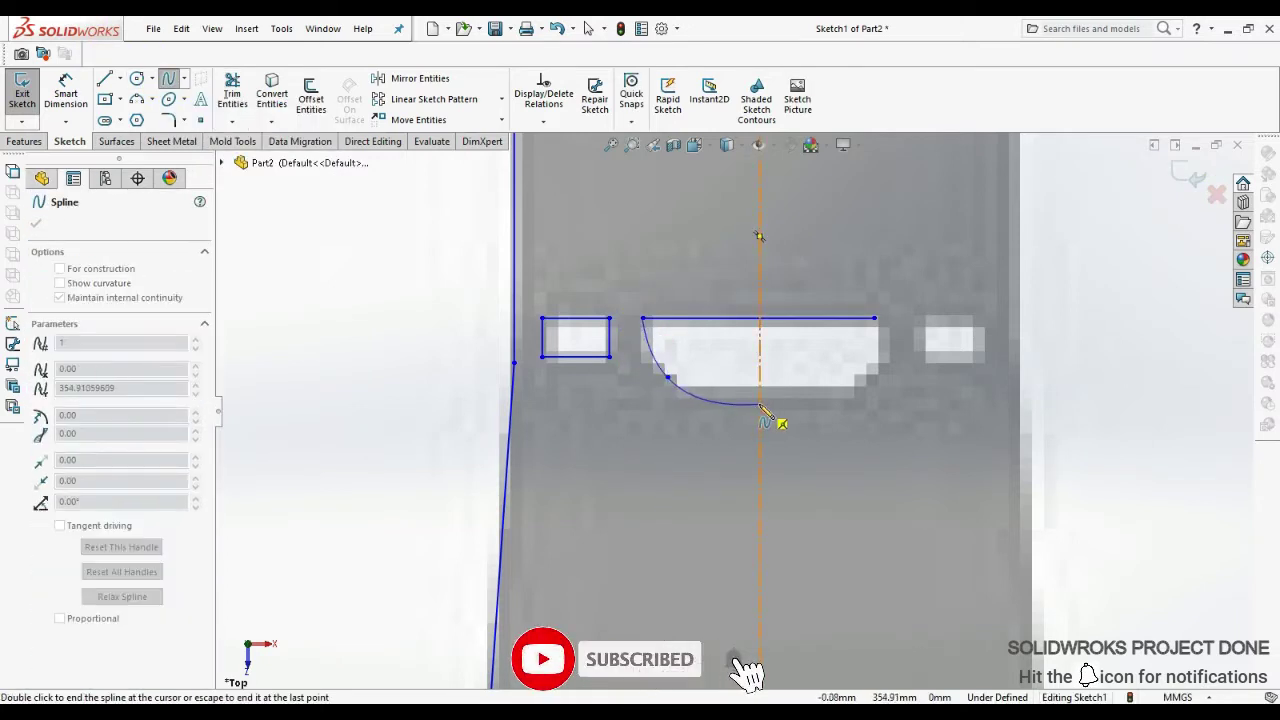
{"action": "double_click", "coordinate": [760, 412]}
{"action": "left_click", "coordinate": [232, 94]}
{"action": "scroll", "coordinate": [750, 375], "scroll_direction": "up", "scroll_amount": 3}
- Draw a 5 mm circle centred on the centreline over the hole
{"action": "scroll", "coordinate": [750, 375], "scroll_direction": "up", "scroll_amount": 2}
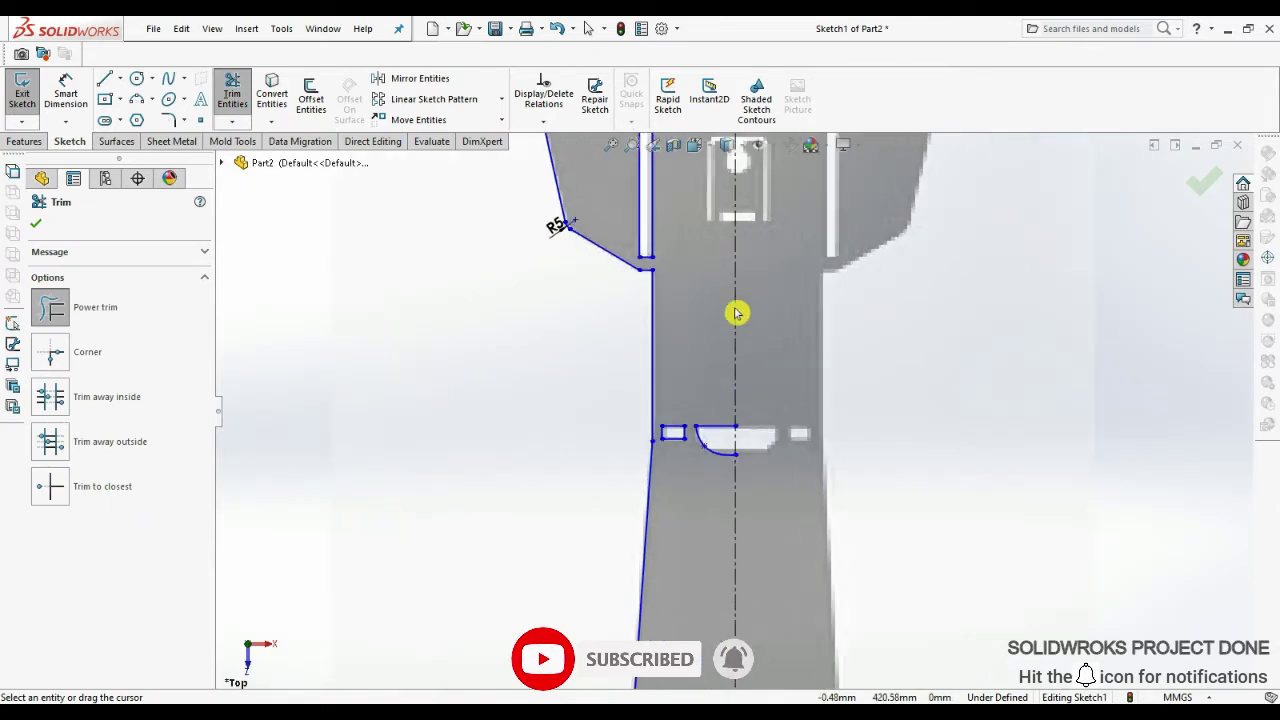
{"action": "scroll", "coordinate": [737, 311], "scroll_direction": "down", "scroll_amount": 1}
{"action": "scroll", "coordinate": [737, 249], "scroll_direction": "up", "scroll_amount": 2}
{"action": "scroll", "coordinate": [766, 271], "scroll_direction": "up", "scroll_amount": 2}
{"action": "scroll", "coordinate": [755, 407], "scroll_direction": "down", "scroll_amount": 3}
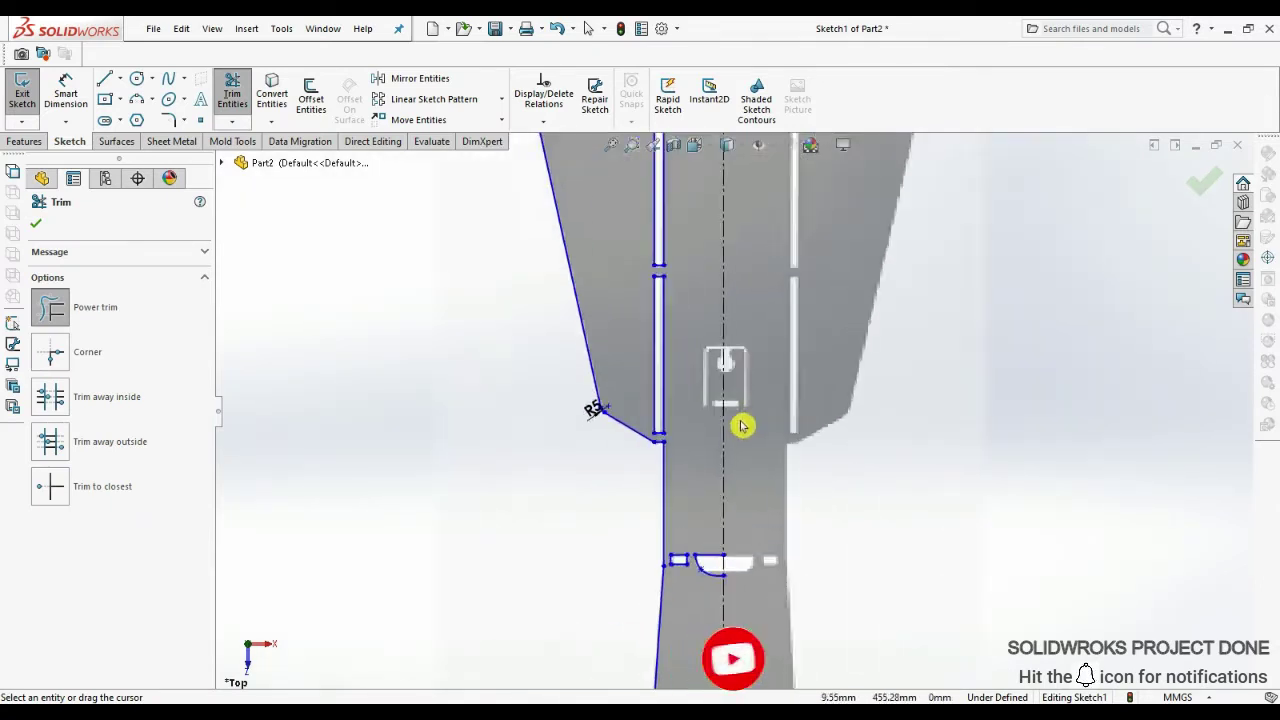
{"action": "scroll", "coordinate": [740, 423], "scroll_direction": "down", "scroll_amount": 2}
{"action": "left_click", "coordinate": [137, 78]}
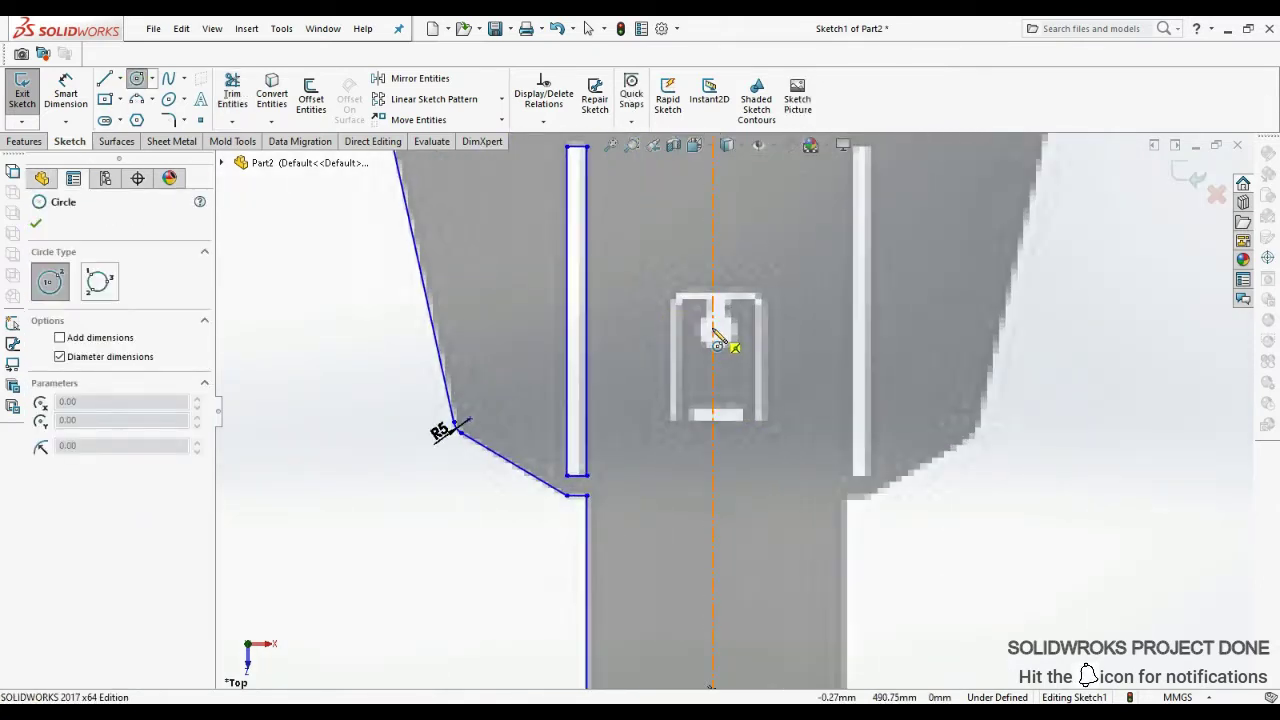
{"action": "left_click", "coordinate": [712, 332]}
{"action": "left_click", "coordinate": [727, 340]}
{"action": "scroll", "coordinate": [733, 350], "scroll_direction": "down", "scroll_amount": 1}
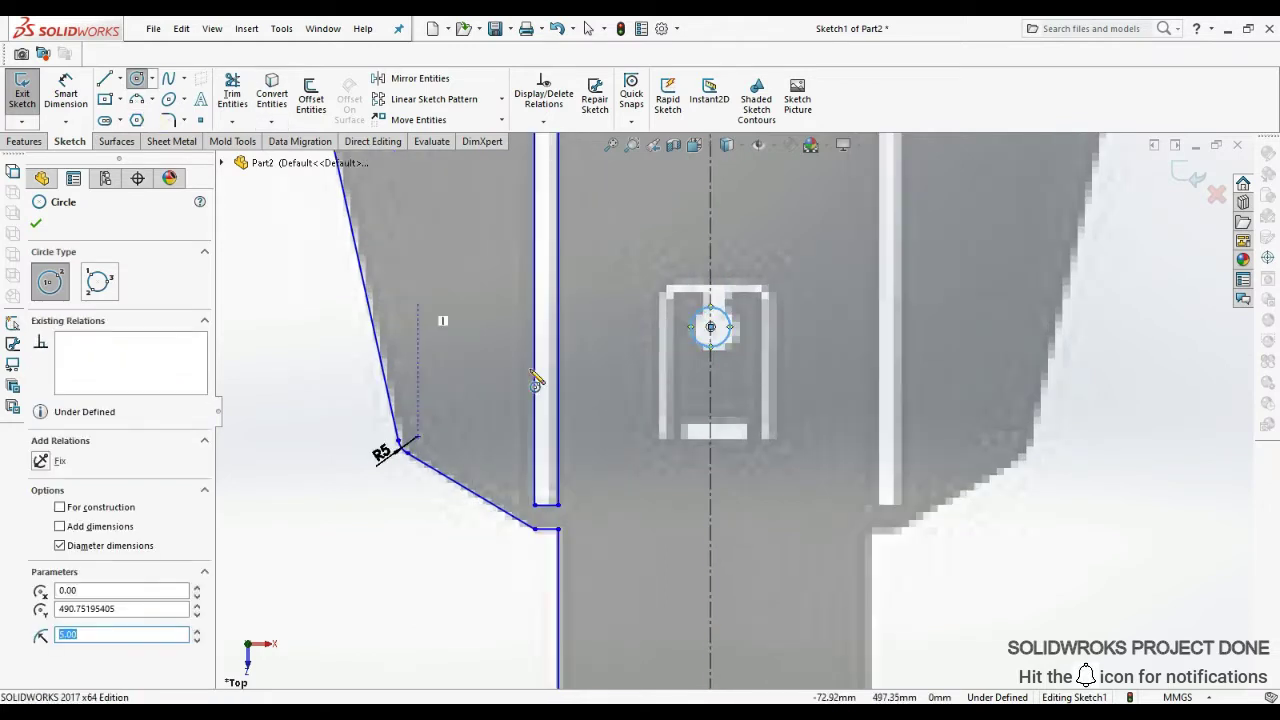
- Line the left and top edges of the upper cutout's left half up to the centreline
{"action": "key", "text": "l"}
{"action": "scroll", "coordinate": [708, 430], "scroll_direction": "down", "scroll_amount": 2}
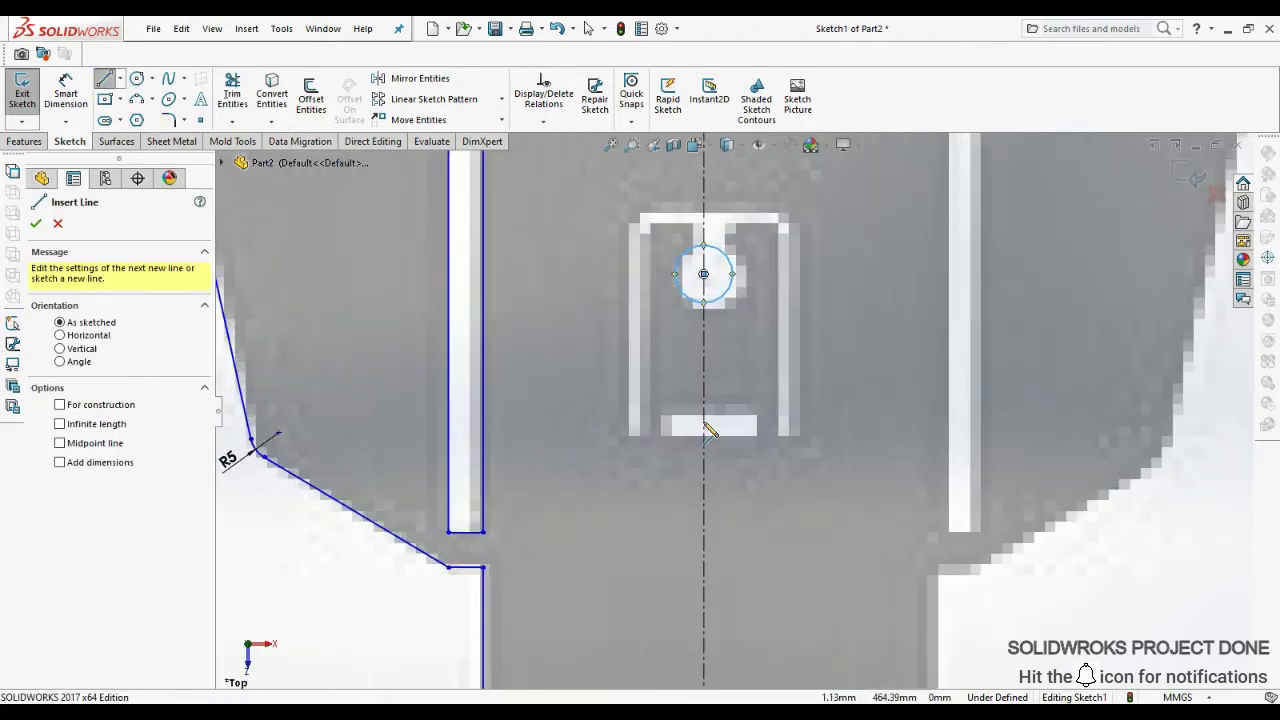
{"action": "left_click", "coordinate": [631, 437]}
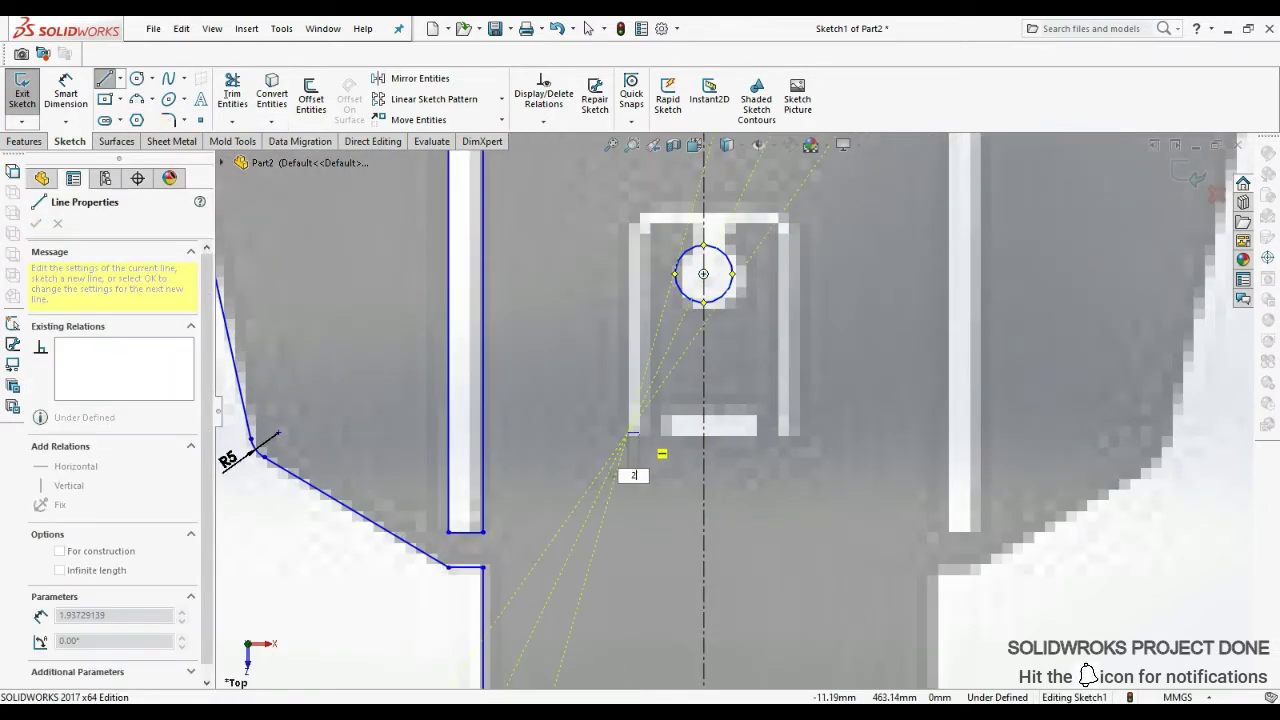
{"action": "left_click", "coordinate": [640, 228]}
{"action": "left_click", "coordinate": [778, 228]}
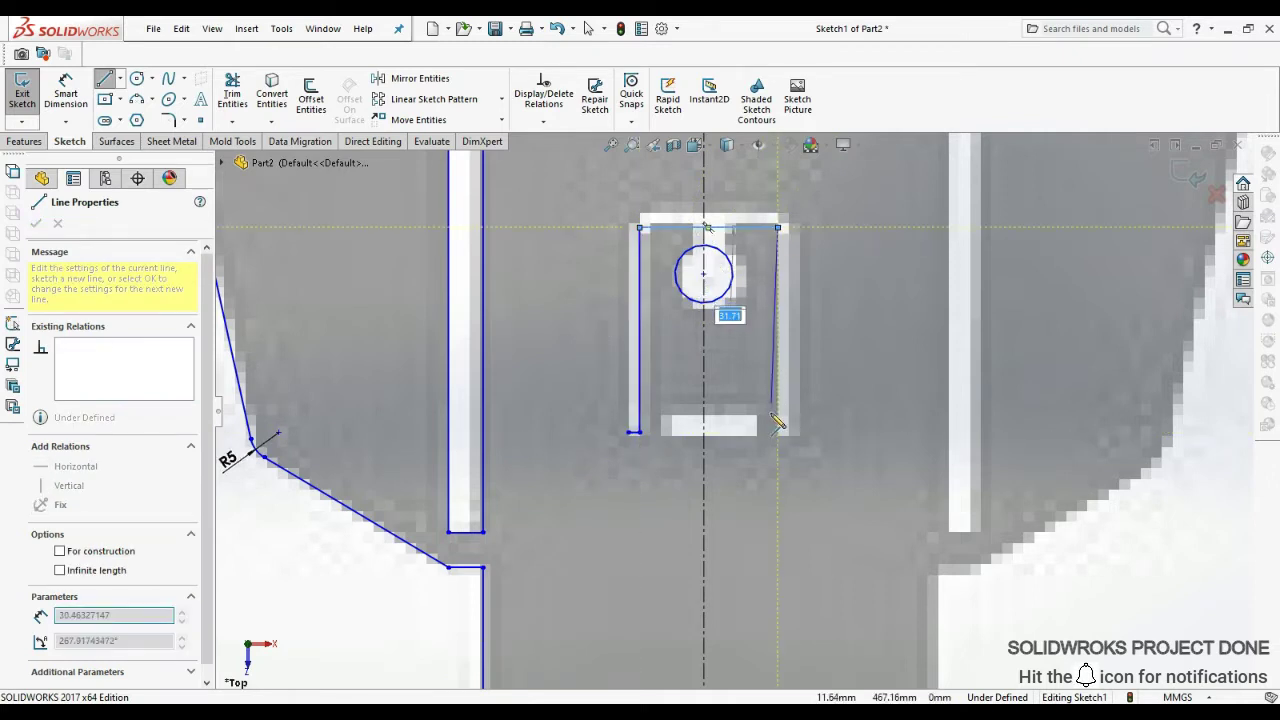
{"action": "right_click", "coordinate": [716, 214]}
{"action": "left_click", "coordinate": [760, 246]}
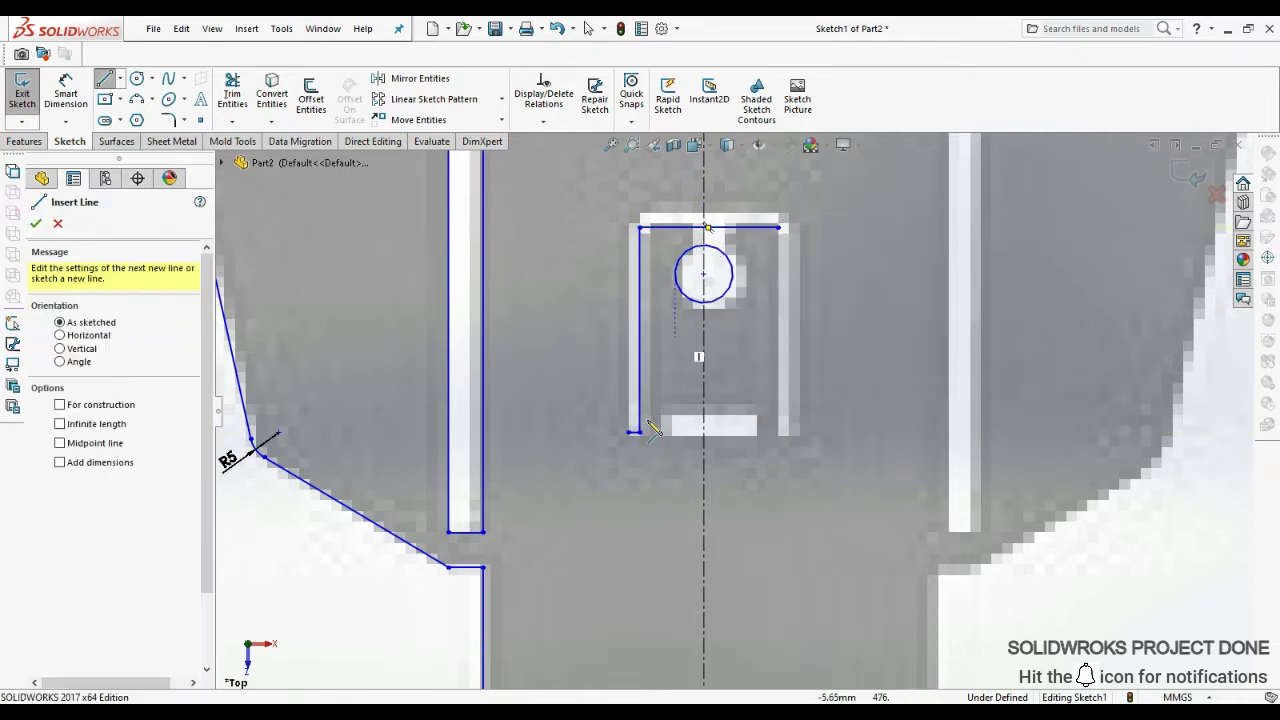
{"action": "left_click", "coordinate": [628, 432]}
{"action": "left_click", "coordinate": [628, 214]}
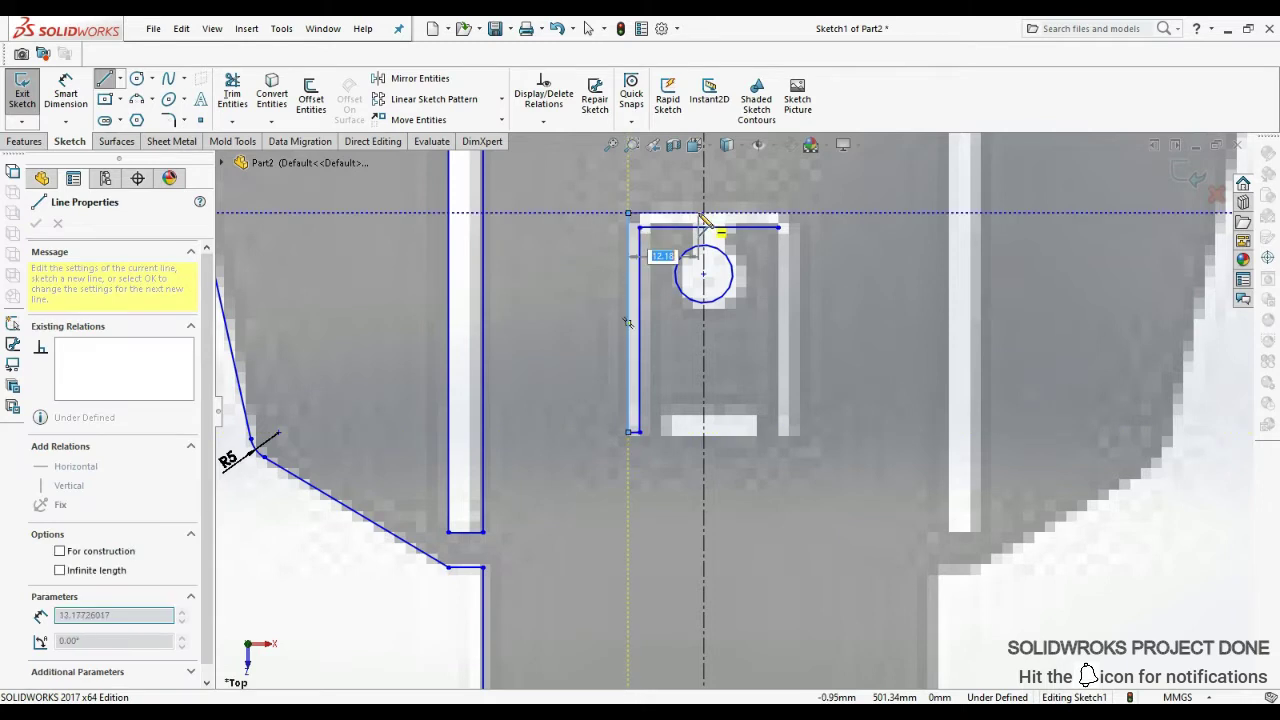
{"action": "double_click", "coordinate": [703, 214]}
- Trim the circle to a half and add the short bottom edge to the centreline
{"action": "key", "text": "t"}
{"action": "scroll", "coordinate": [700, 430], "scroll_direction": "down", "scroll_amount": 2}
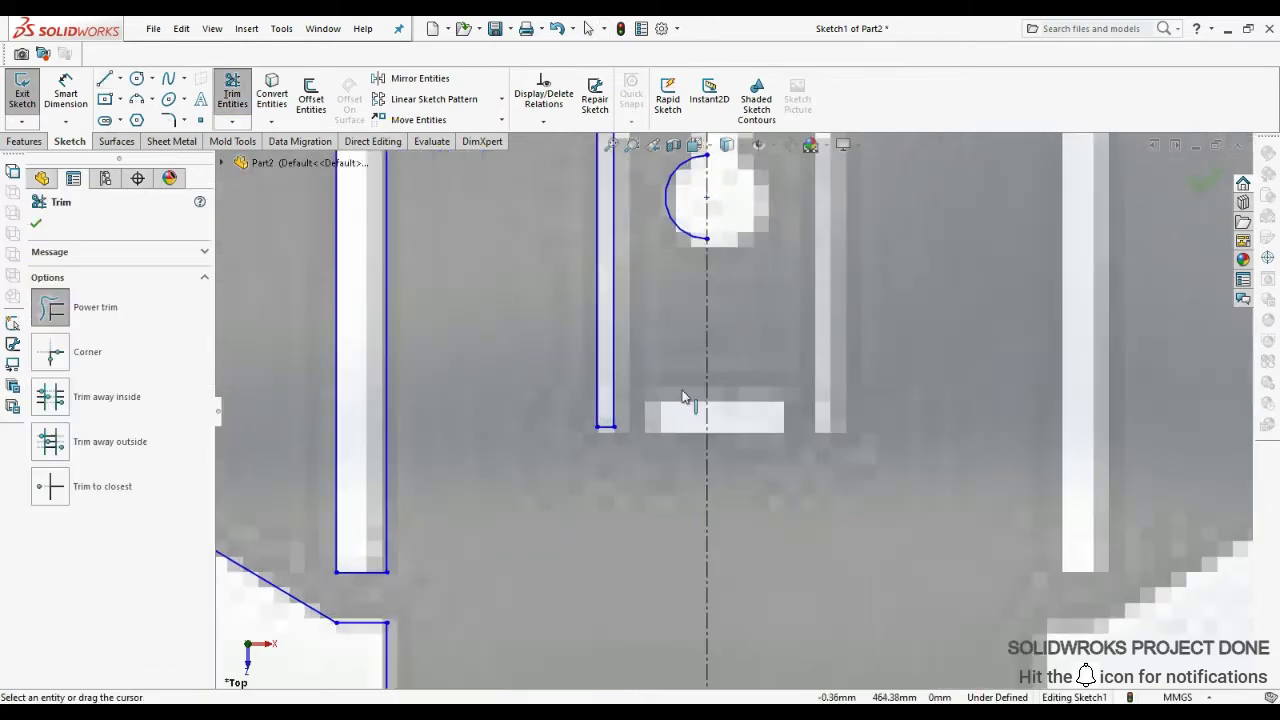
{"action": "key", "text": "l"}
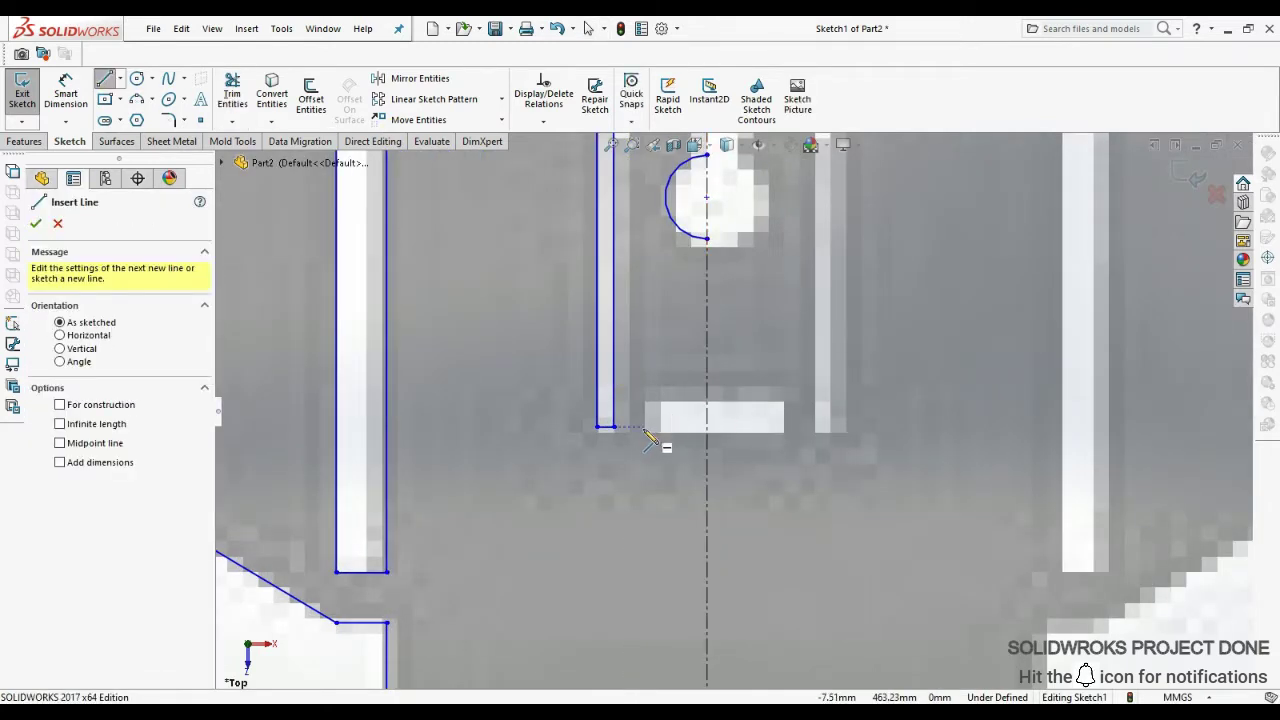
{"action": "left_click", "coordinate": [646, 432]}
{"action": "left_click", "coordinate": [707, 427]}
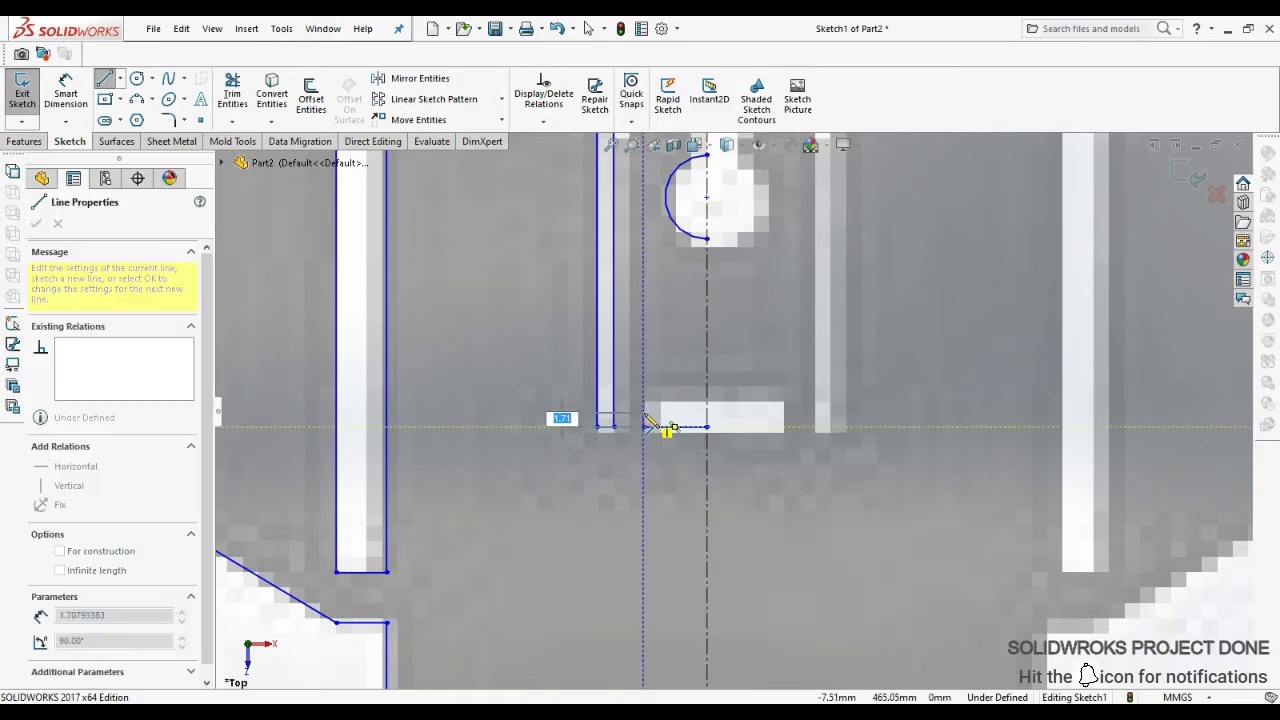
{"action": "double_click", "coordinate": [647, 426]}
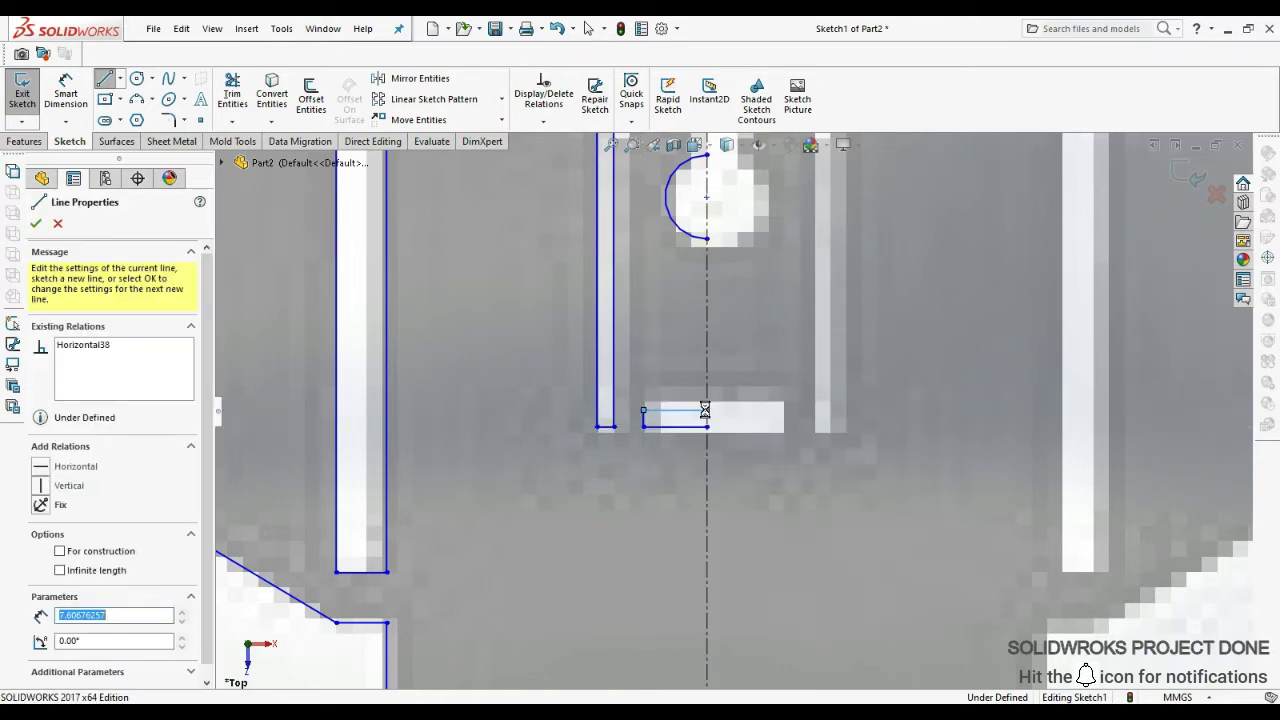
{"action": "key", "text": "Escape"}
{"action": "scroll", "coordinate": [716, 500], "scroll_direction": "up", "scroll_amount": 5}
{"action": "scroll", "coordinate": [716, 500], "scroll_direction": "up", "scroll_amount": 3}
- Mirror all the traced half-outline entities about the centreline Line1
{"action": "left_click", "coordinate": [420, 78]}
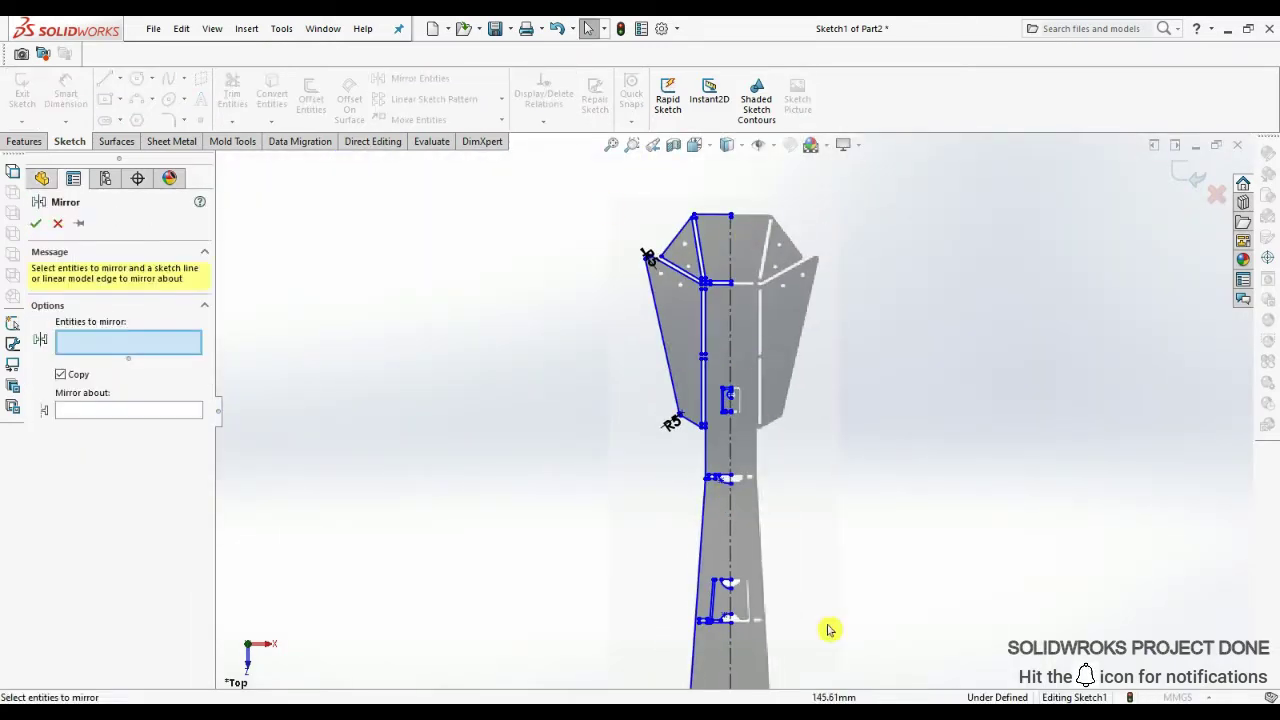
{"action": "scroll", "coordinate": [708, 260], "scroll_direction": "down", "scroll_amount": 2}
{"action": "scroll", "coordinate": [694, 177], "scroll_direction": "up", "scroll_amount": 2}
{"action": "left_click_drag", "start_coordinate": [697, 163], "coordinate": [610, 690]}
{"action": "scroll", "coordinate": [606, 206], "scroll_direction": "down", "scroll_amount": 2}
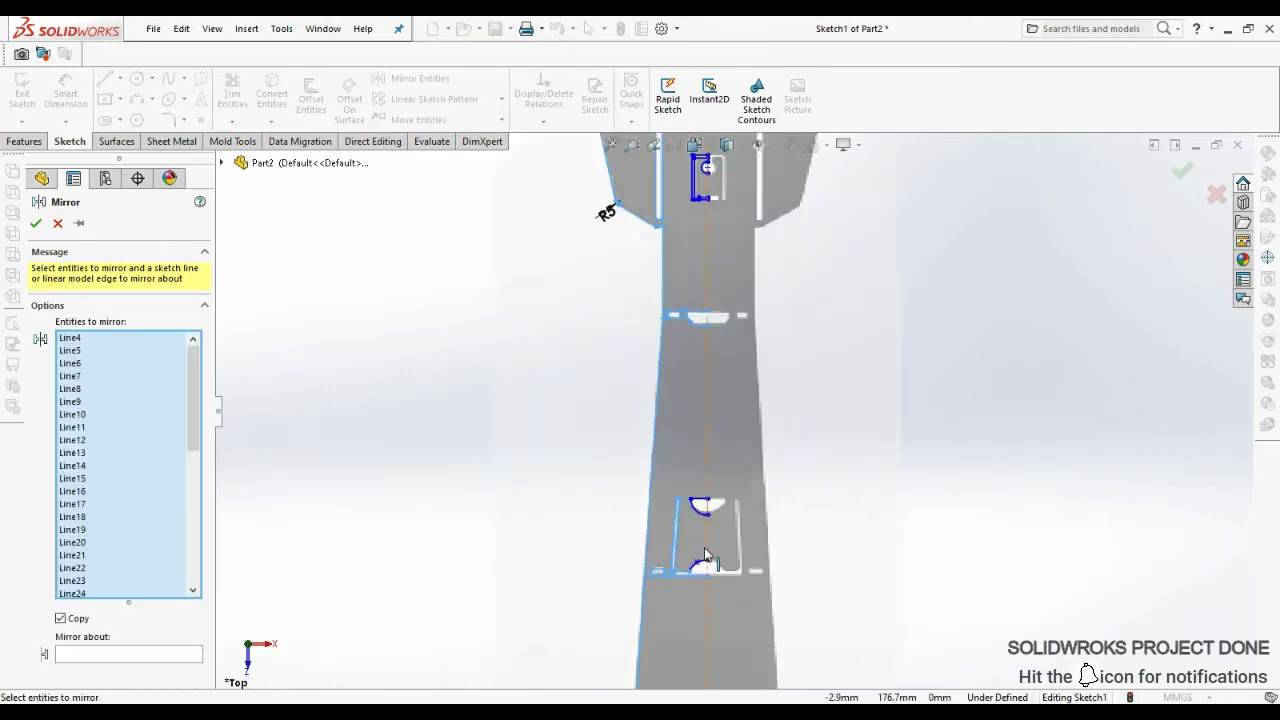
{"action": "scroll", "coordinate": [725, 475], "scroll_direction": "down", "scroll_amount": 3}
{"action": "left_click", "coordinate": [166, 653]}
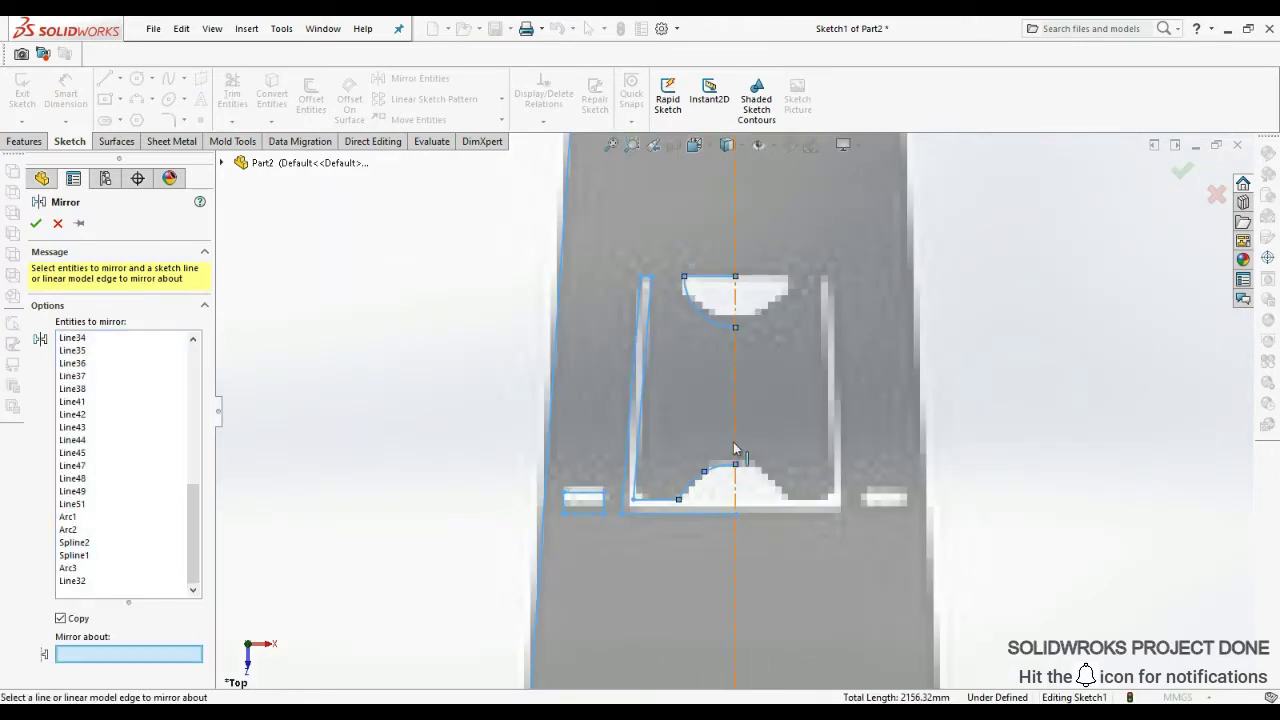
{"action": "left_click", "coordinate": [736, 450]}
{"action": "left_click", "coordinate": [163, 428]}
{"action": "scroll", "coordinate": [757, 130], "scroll_direction": "up", "scroll_amount": 3}
{"action": "scroll", "coordinate": [731, 247], "scroll_direction": "down", "scroll_amount": 2}
{"action": "scroll", "coordinate": [731, 247], "scroll_direction": "down", "scroll_amount": 2}
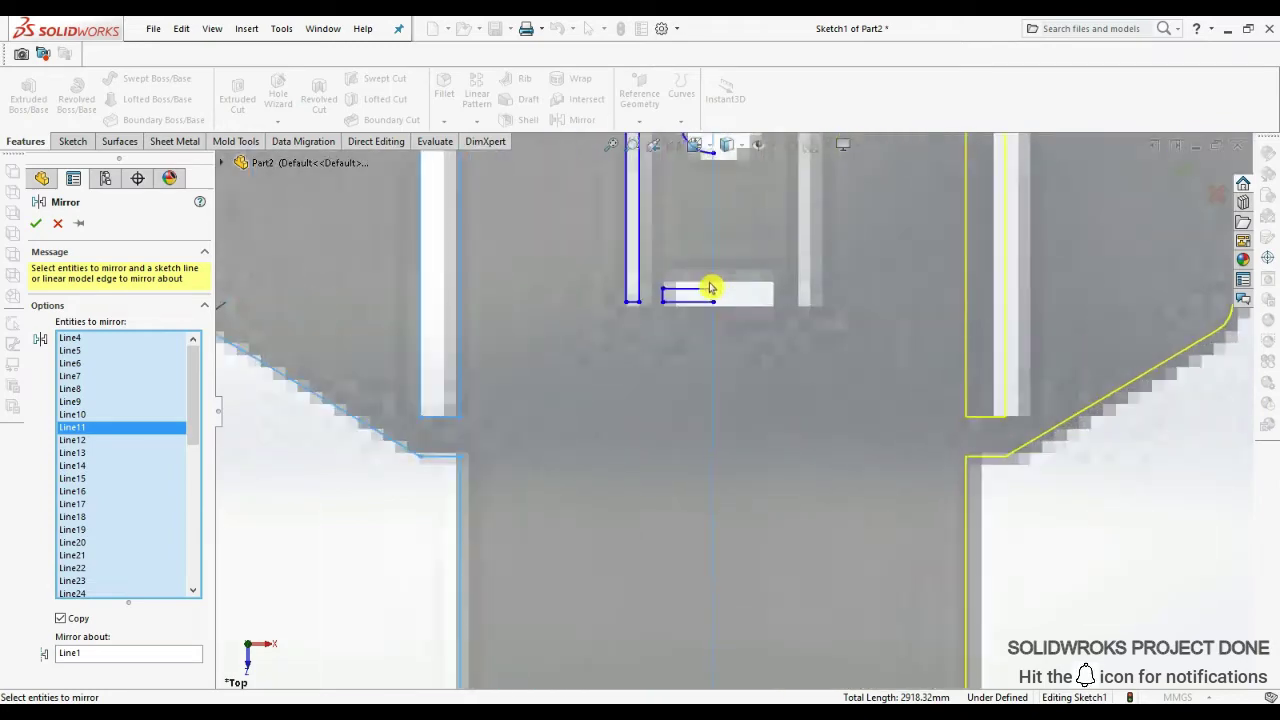
{"action": "scroll", "coordinate": [709, 286], "scroll_direction": "down", "scroll_amount": 1}
{"action": "scroll", "coordinate": [620, 281], "scroll_direction": "up", "scroll_amount": 1}
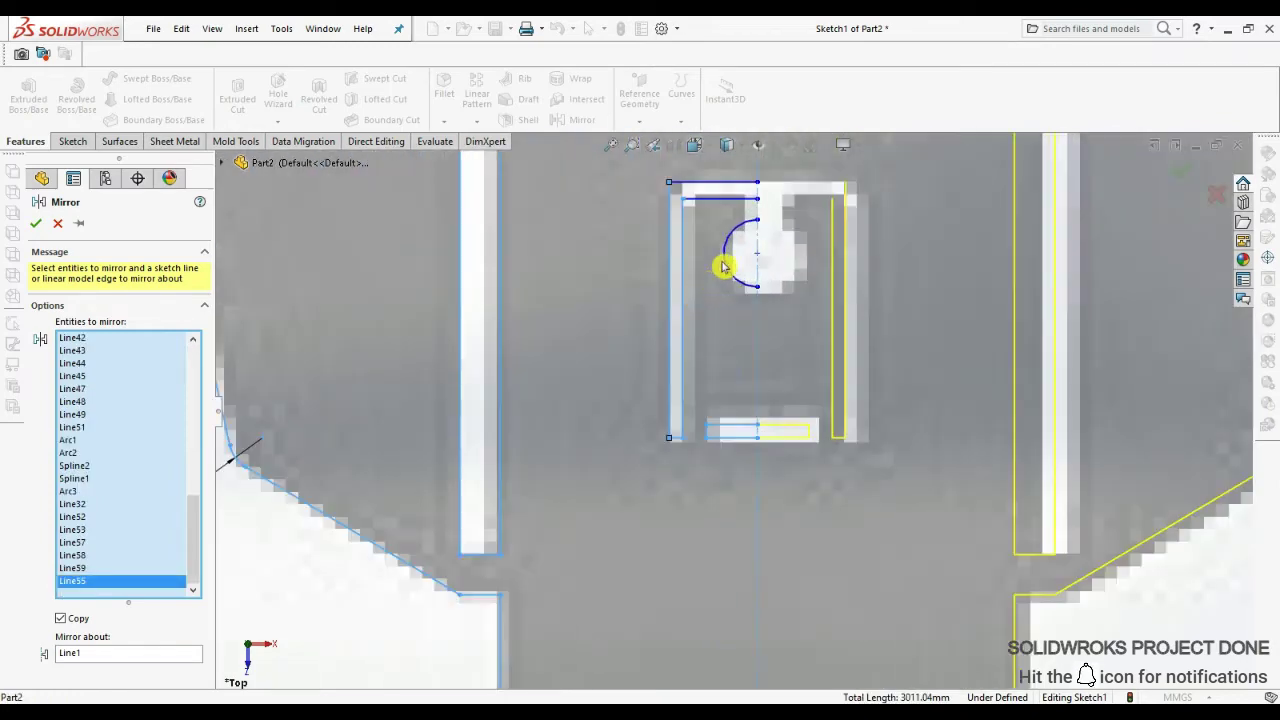
{"action": "scroll", "coordinate": [740, 205], "scroll_direction": "up", "scroll_amount": 3}
{"action": "scroll", "coordinate": [740, 205], "scroll_direction": "up", "scroll_amount": 2}
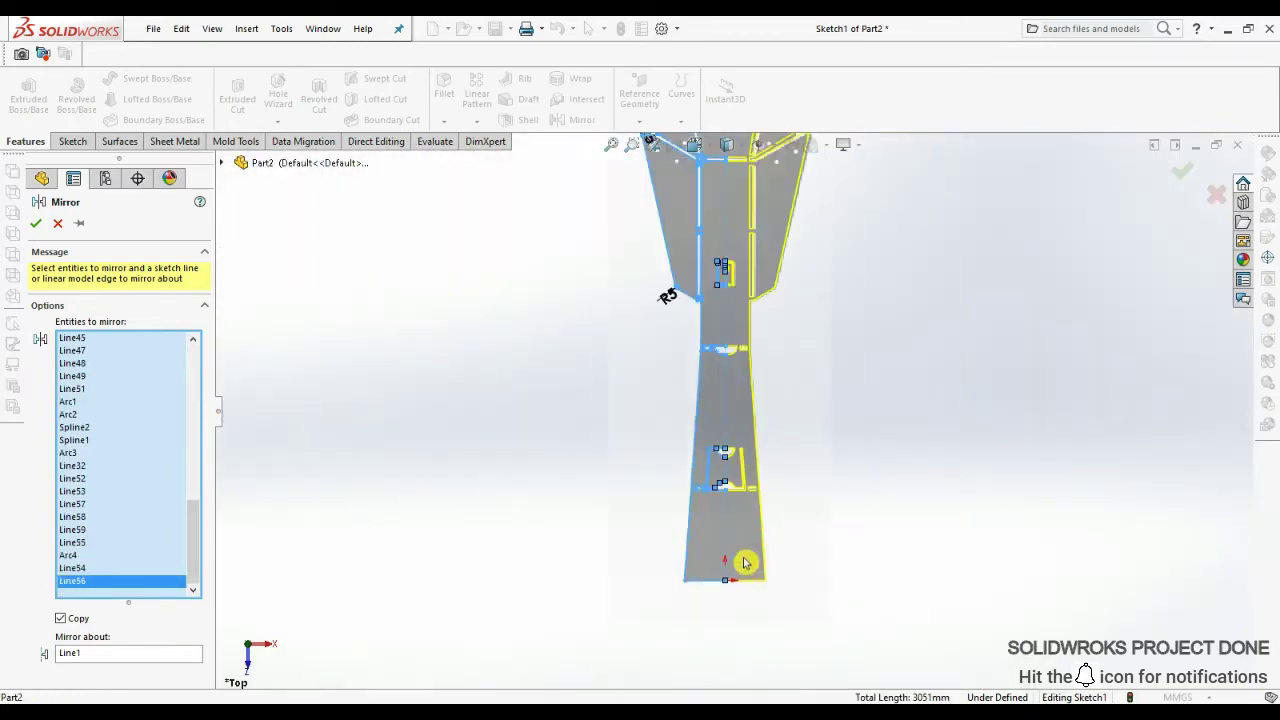
{"action": "key", "text": "Return"}
- Create Base-Flange1, a 2.00 mm sheet-metal flange from the mirrored outline
{"action": "scroll", "coordinate": [714, 323], "scroll_direction": "down", "scroll_amount": 3}
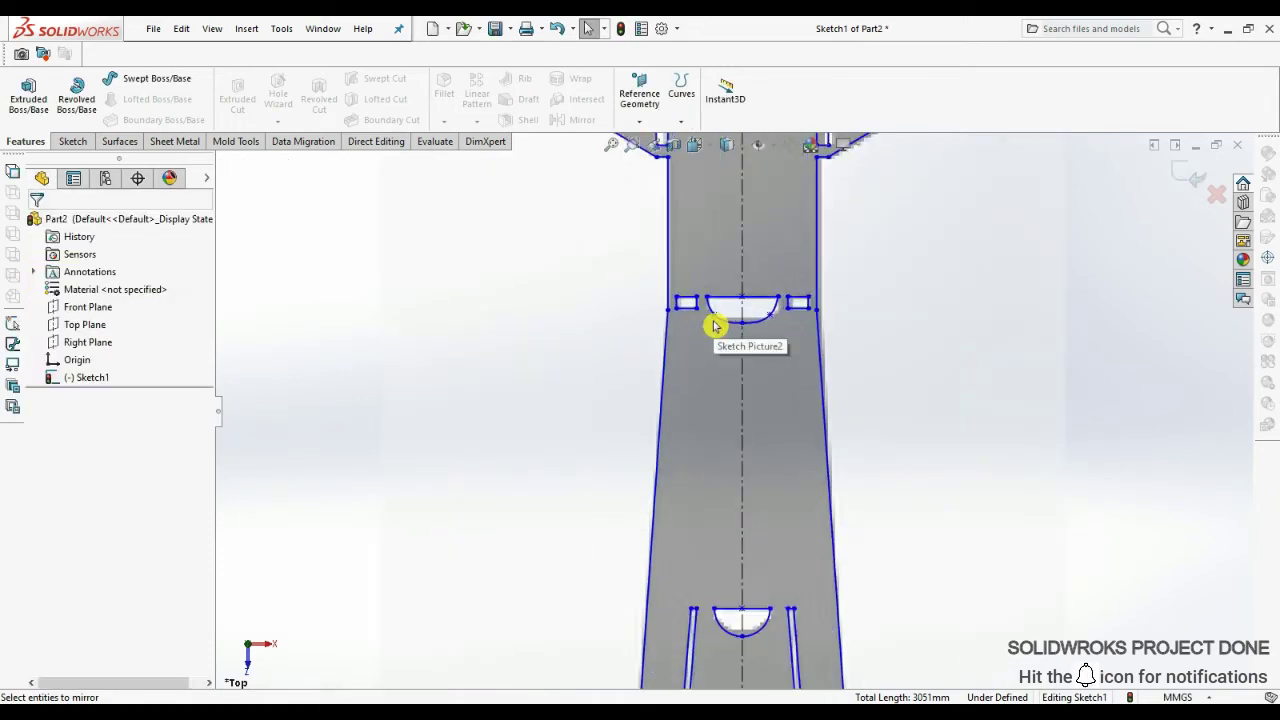
{"action": "scroll", "coordinate": [714, 330], "scroll_direction": "up", "scroll_amount": 2}
{"action": "scroll", "coordinate": [742, 243], "scroll_direction": "up", "scroll_amount": 1}
{"action": "scroll", "coordinate": [742, 243], "scroll_direction": "down", "scroll_amount": 1}
{"action": "scroll", "coordinate": [742, 243], "scroll_direction": "down", "scroll_amount": 1}
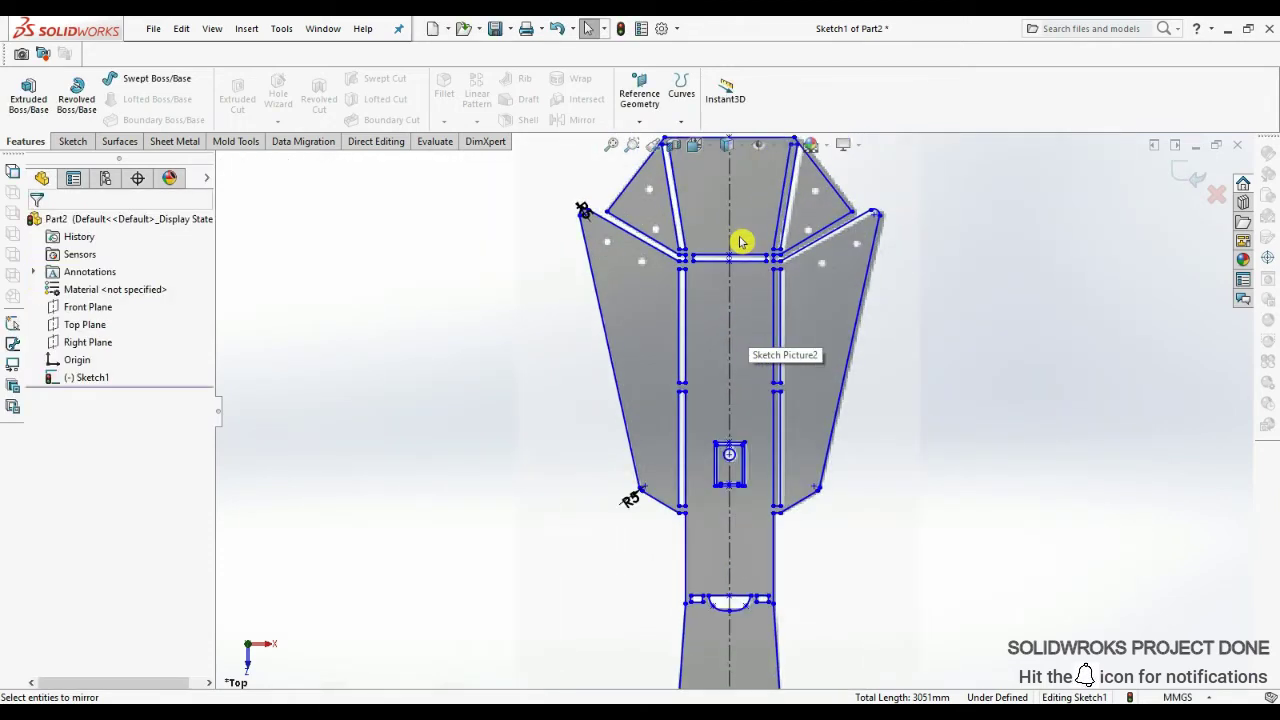
{"action": "left_click", "coordinate": [174, 141]}
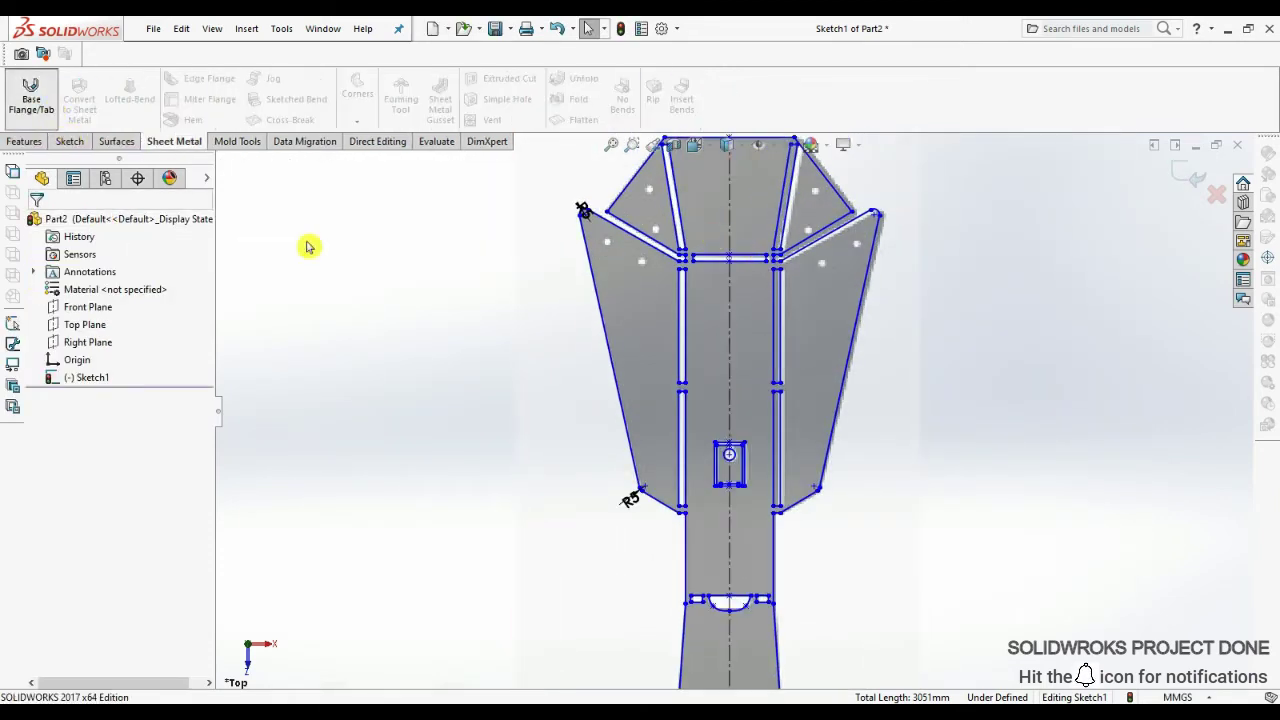
{"action": "scroll", "coordinate": [775, 420], "scroll_direction": "down", "scroll_amount": 5}
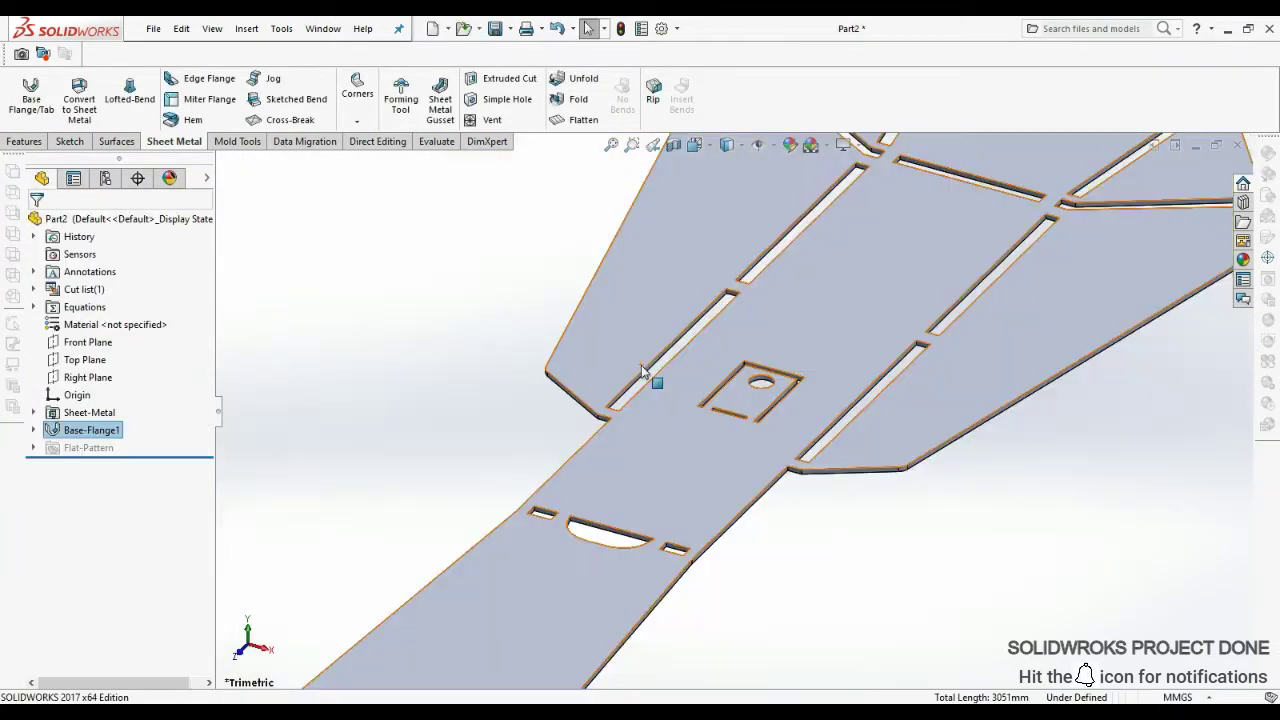
{"action": "scroll", "coordinate": [651, 371], "scroll_direction": "up", "scroll_amount": 2}
{"action": "scroll", "coordinate": [743, 520], "scroll_direction": "up", "scroll_amount": 3}
- Switch to the Top view of the flange
{"action": "middle_click_drag", "start_coordinate": [743, 520], "coordinate": [762, 507]}
{"action": "key", "text": "space"}
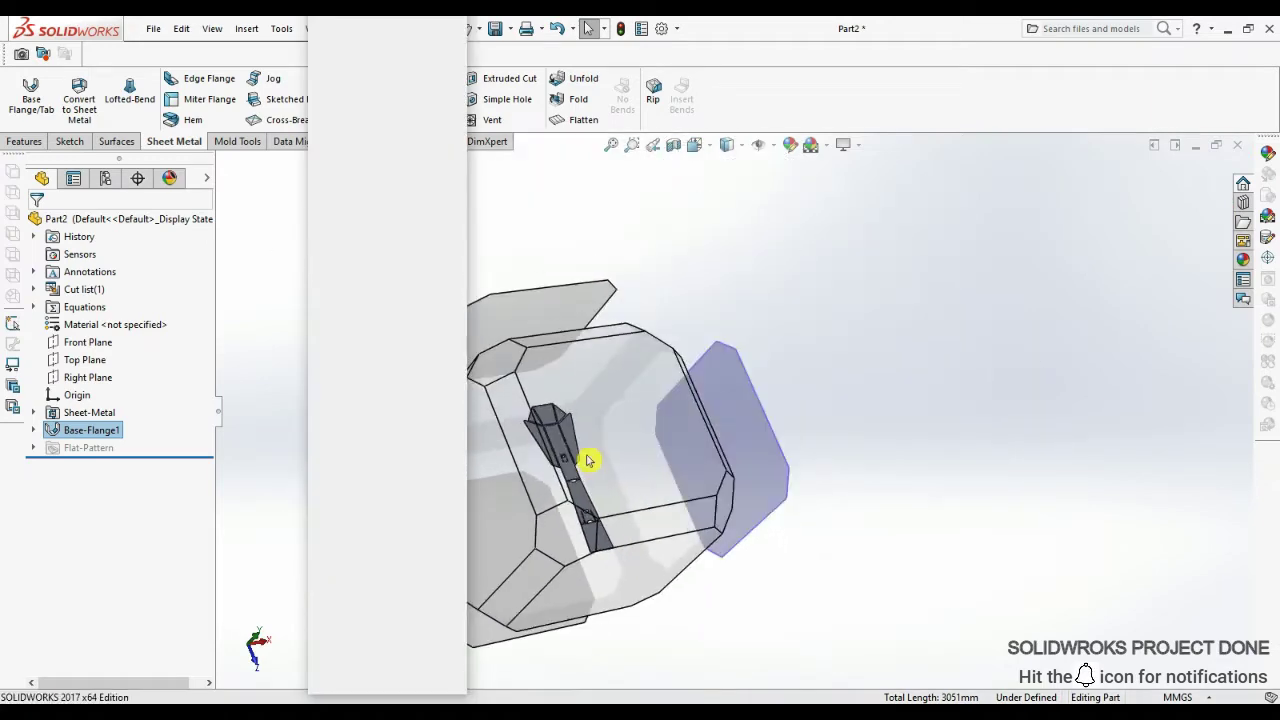
{"action": "left_click", "coordinate": [629, 448]}
- Sketch a 106.72 mm fold line on the flange face across the lower slots
{"action": "left_click", "coordinate": [800, 474]}
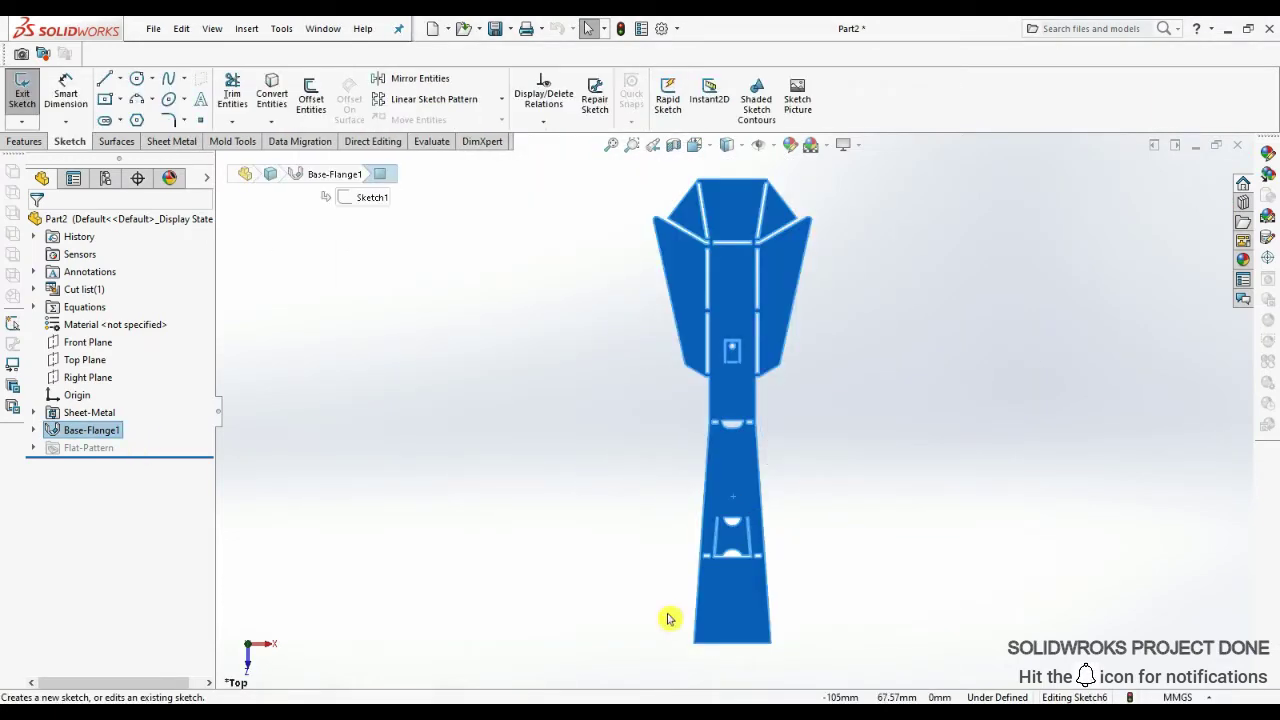
{"action": "scroll", "coordinate": [686, 491], "scroll_direction": "down", "scroll_amount": 3}
{"action": "scroll", "coordinate": [740, 480], "scroll_direction": "down", "scroll_amount": 3}
{"action": "left_click", "coordinate": [104, 78]}
{"action": "scroll", "coordinate": [855, 497], "scroll_direction": "down", "scroll_amount": 2}
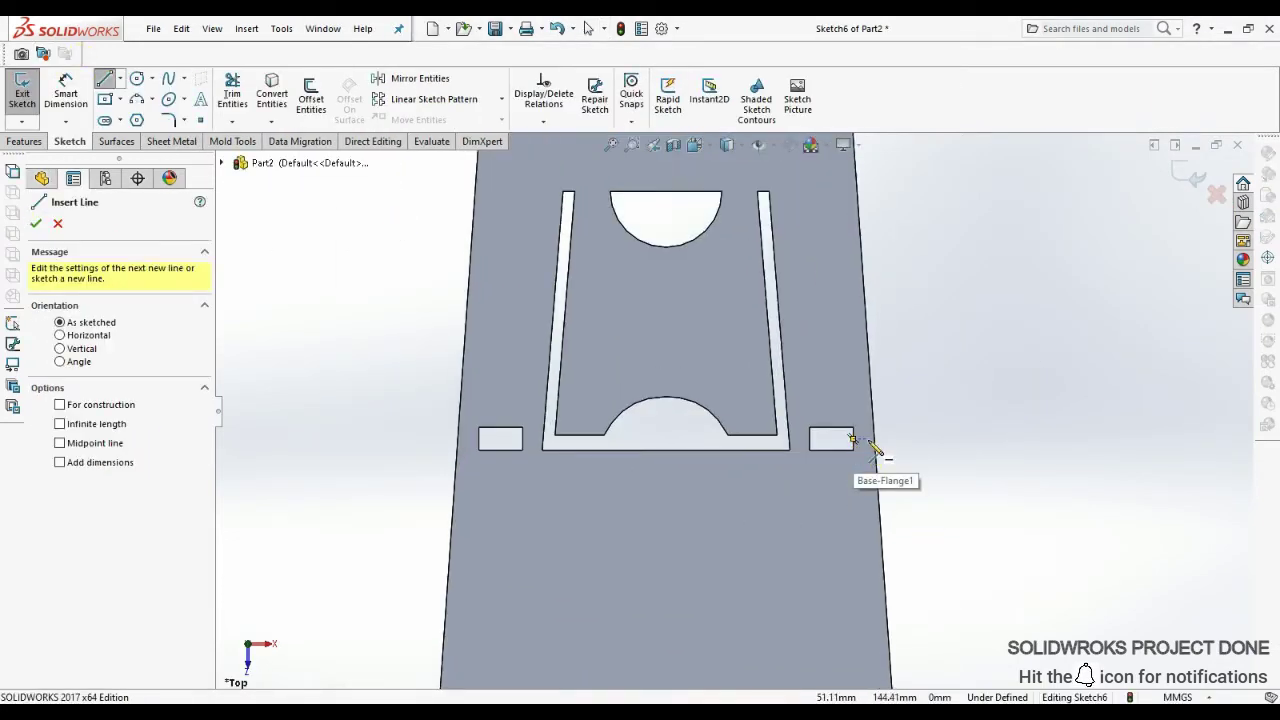
{"action": "left_click", "coordinate": [875, 440]}
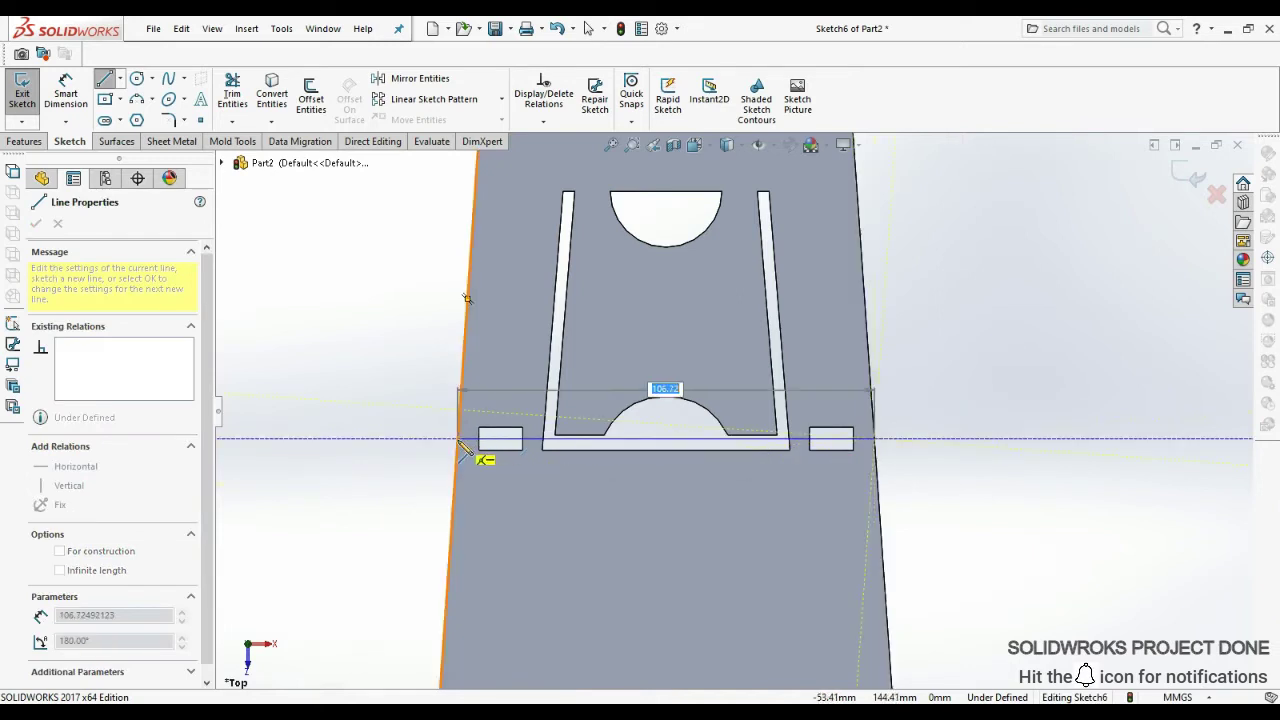
{"action": "left_click", "coordinate": [462, 447]}
{"action": "key", "text": "Escape"}
{"action": "scroll", "coordinate": [600, 485], "scroll_direction": "up", "scroll_amount": 3}
- Start a 60° Sketched Bend along the line and choose the fixed face
{"action": "mouse_move", "coordinate": [600, 485]}
{"action": "middle_mouse_down"}
{"action": "mouse_move", "coordinate": [671, 437]}
{"action": "mouse_move", "coordinate": [529, 357]}
{"action": "middle_mouse_up"}
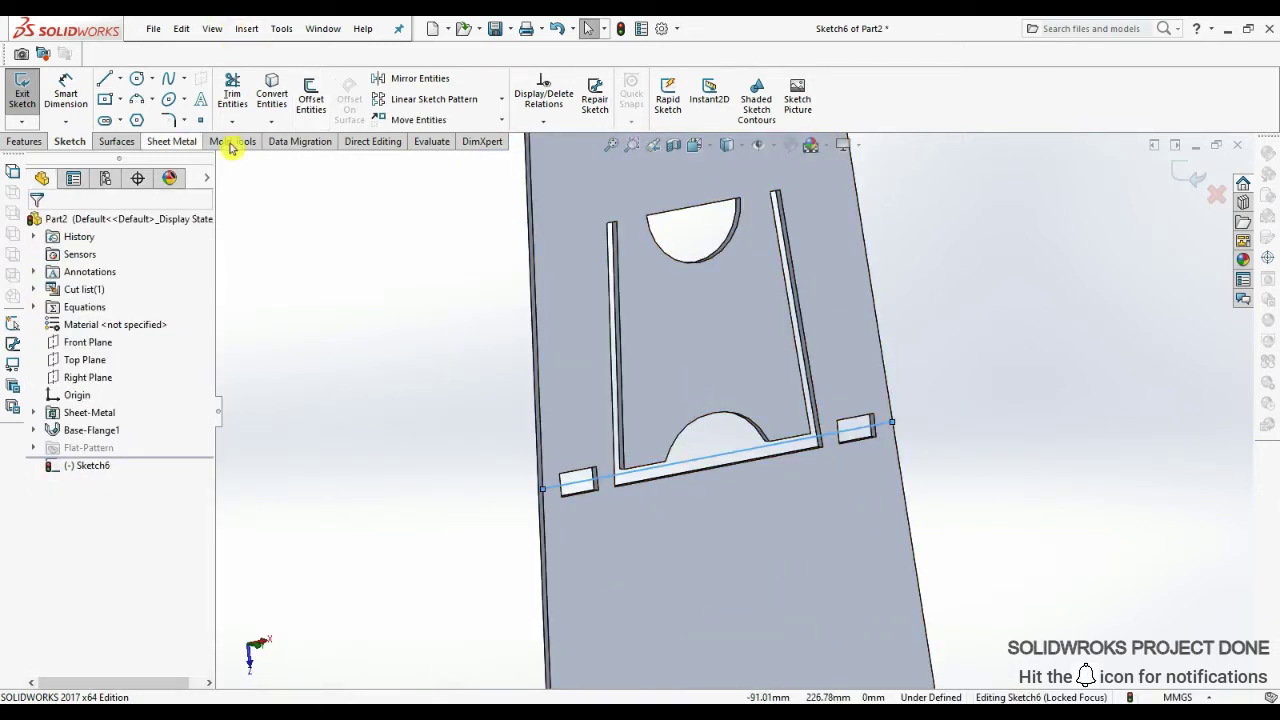
{"action": "left_click", "coordinate": [172, 141]}
{"action": "left_click", "coordinate": [296, 99]}
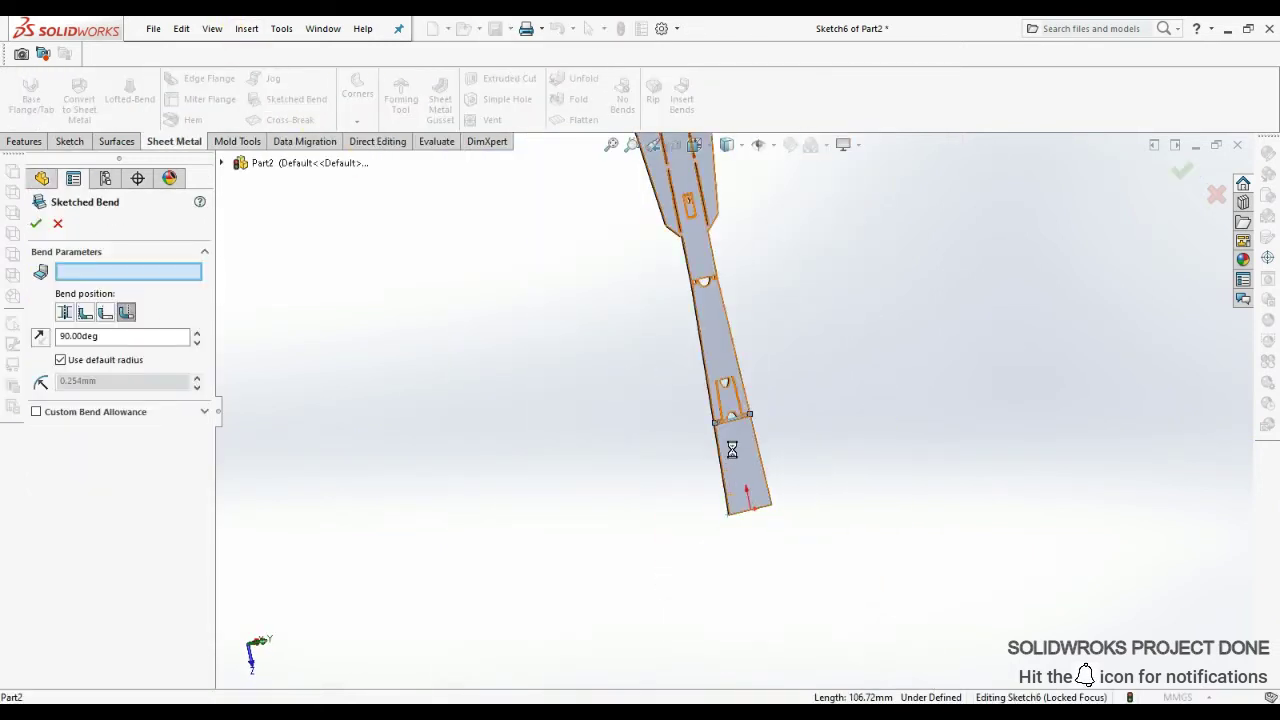
{"action": "left_click", "coordinate": [732, 450]}
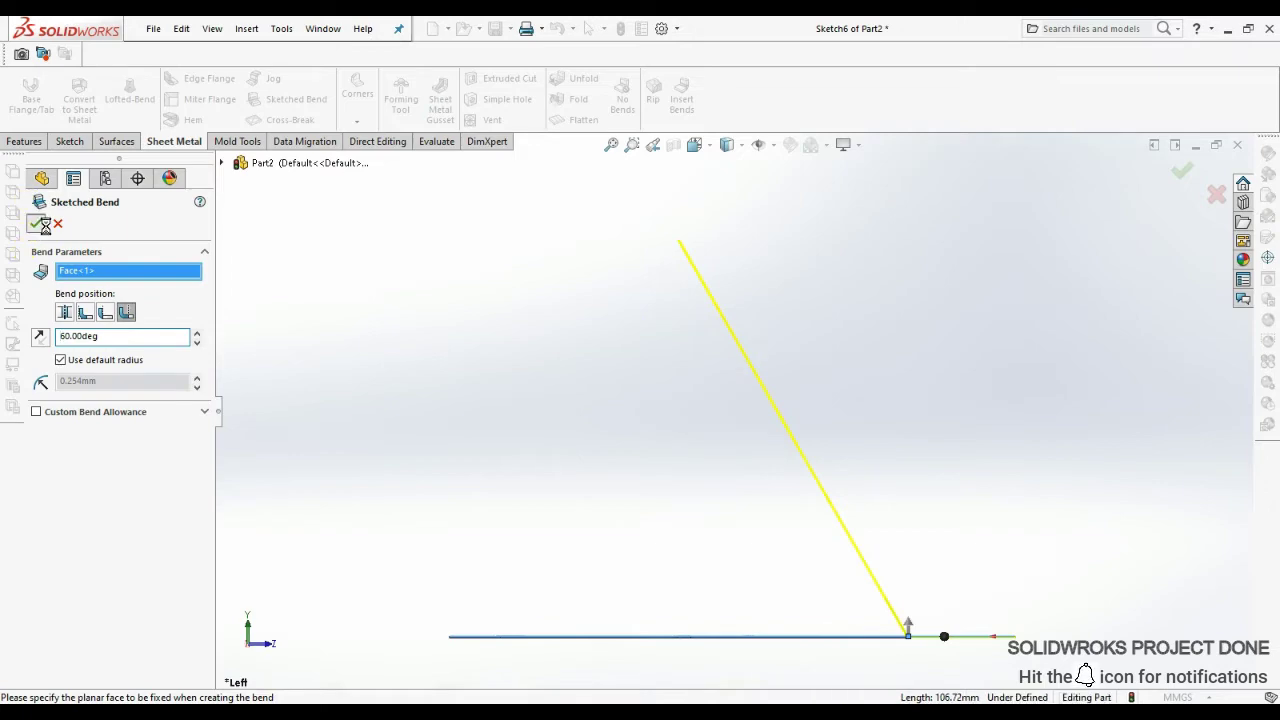
- Apply the 60° foot bend and sketch a fold line across the middle slots
{"action": "left_click", "coordinate": [860, 460]}
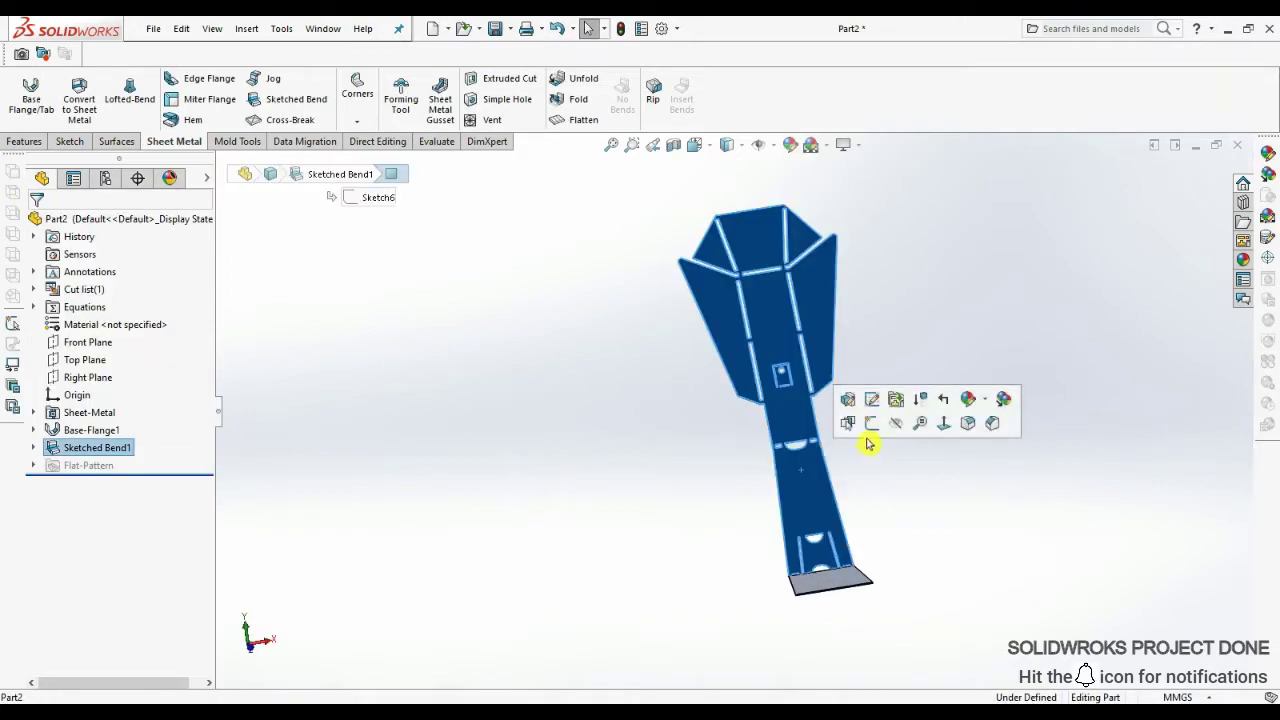
{"action": "left_click", "coordinate": [866, 425]}
{"action": "left_click", "coordinate": [443, 28]}
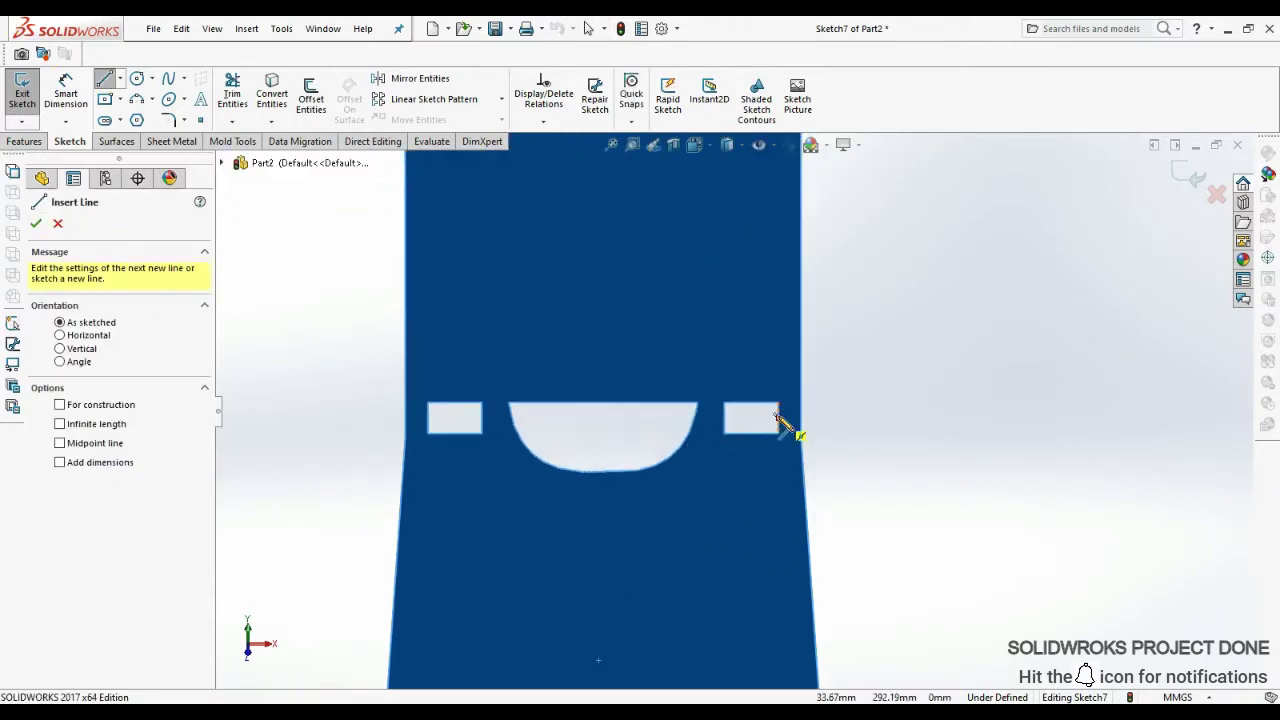
{"action": "left_click", "coordinate": [778, 418]}
{"action": "left_click", "coordinate": [428, 418]}
{"action": "key", "text": "f"}
{"action": "middle_click_drag", "start_coordinate": [586, 434], "coordinate": [733, 475]}
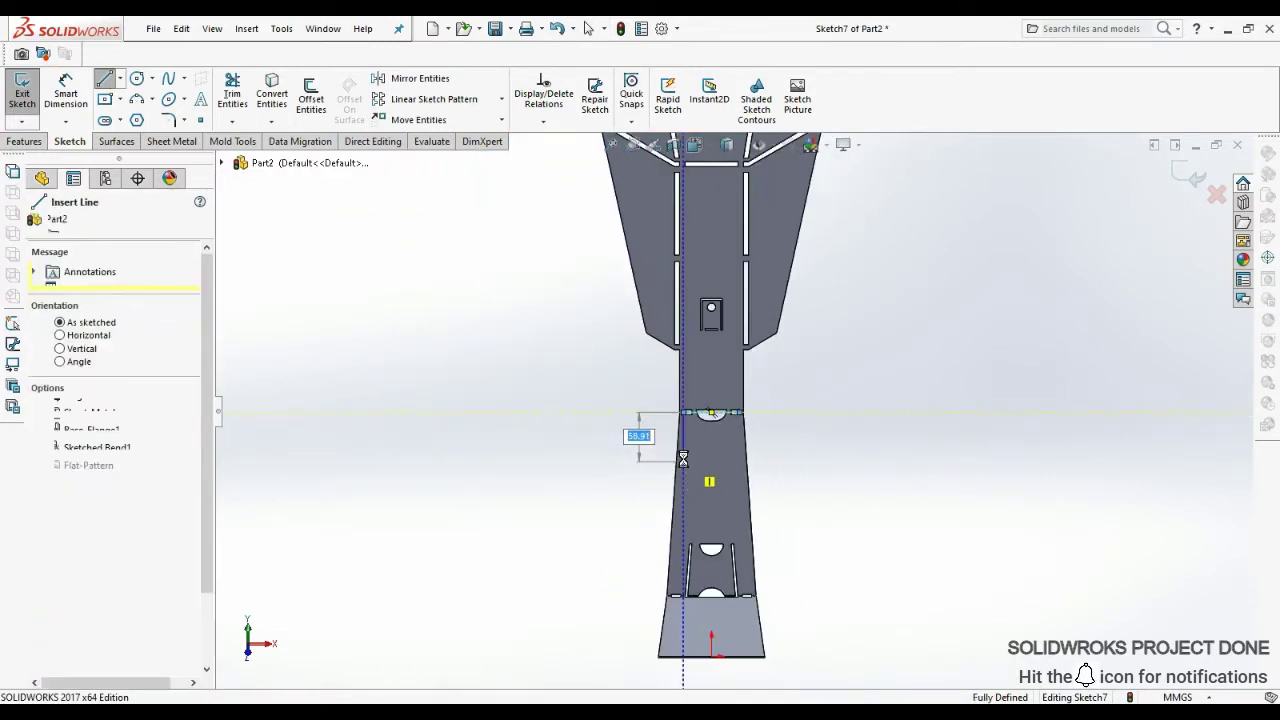
{"action": "key", "text": "Escape"}
- Start a Sketched Bend along the second fold line and orbit to find the fixed face
{"action": "left_click", "coordinate": [192, 145]}
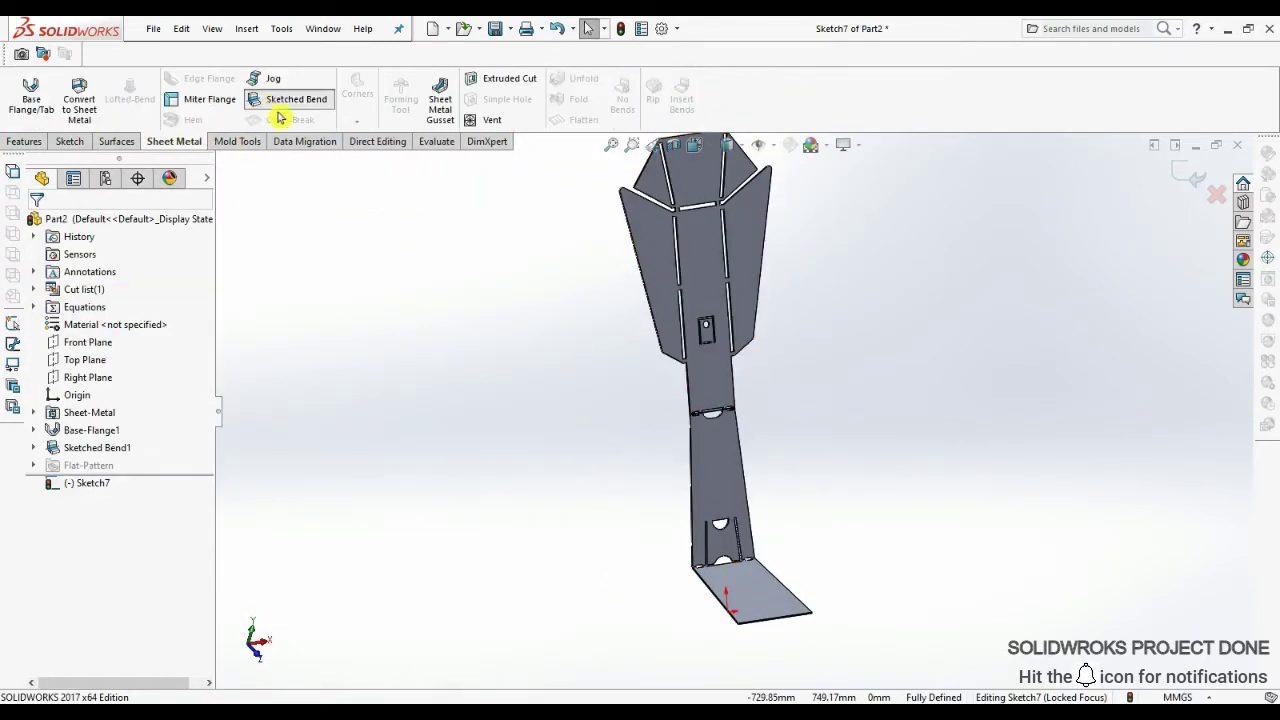
{"action": "left_click", "coordinate": [285, 99]}
{"action": "mouse_move", "coordinate": [561, 457]}
{"action": "middle_mouse_down"}
{"action": "mouse_move", "coordinate": [654, 469]}
{"action": "mouse_move", "coordinate": [769, 426]}
{"action": "middle_mouse_up"}
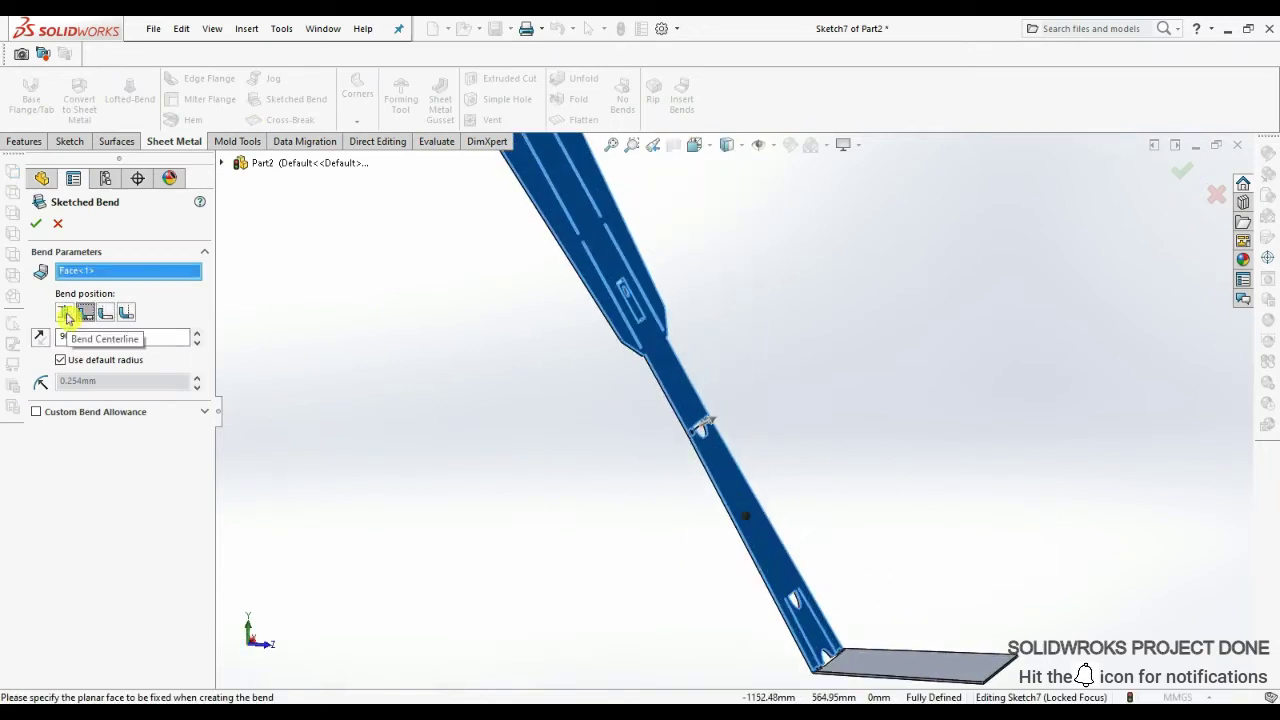
{"action": "scroll", "coordinate": [700, 420], "scroll_direction": "down", "scroll_amount": 3}
{"action": "scroll", "coordinate": [700, 420], "scroll_direction": "down", "scroll_amount": 2}
- Cancel the pending bend and trim the second fold line
{"action": "left_click", "coordinate": [58, 223]}
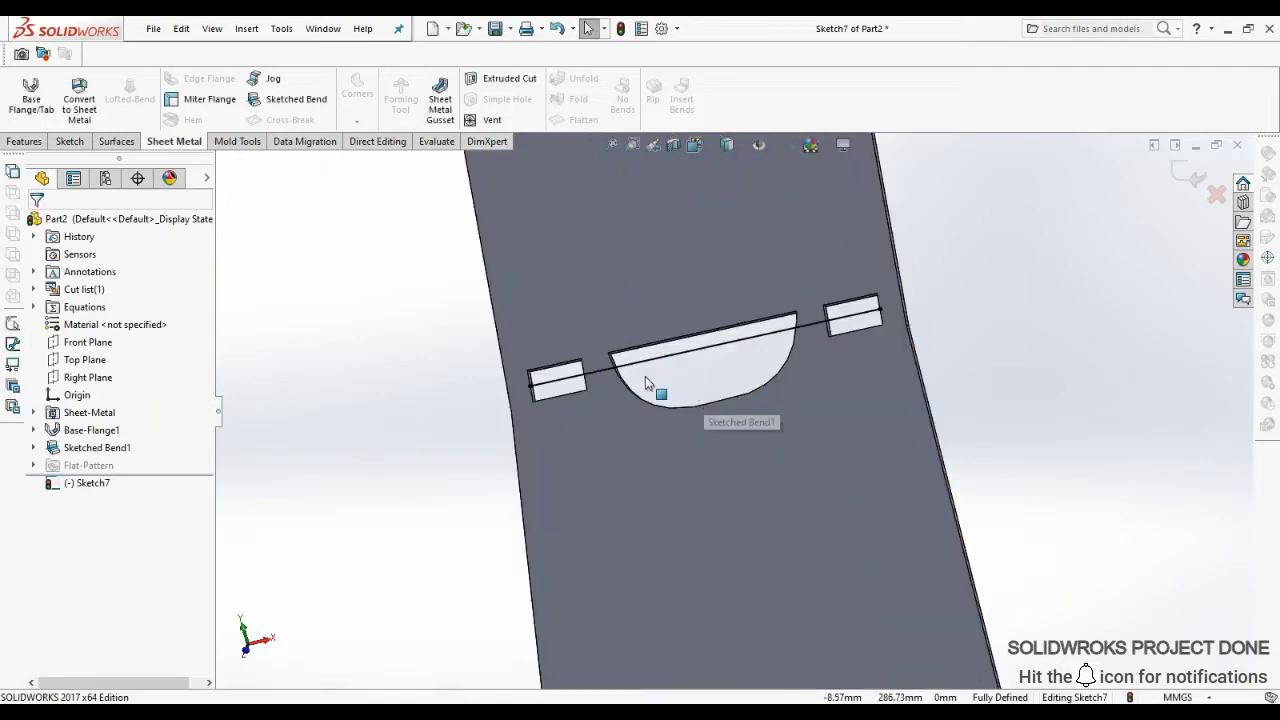
{"action": "left_click", "coordinate": [70, 141]}
{"action": "left_click", "coordinate": [232, 92]}
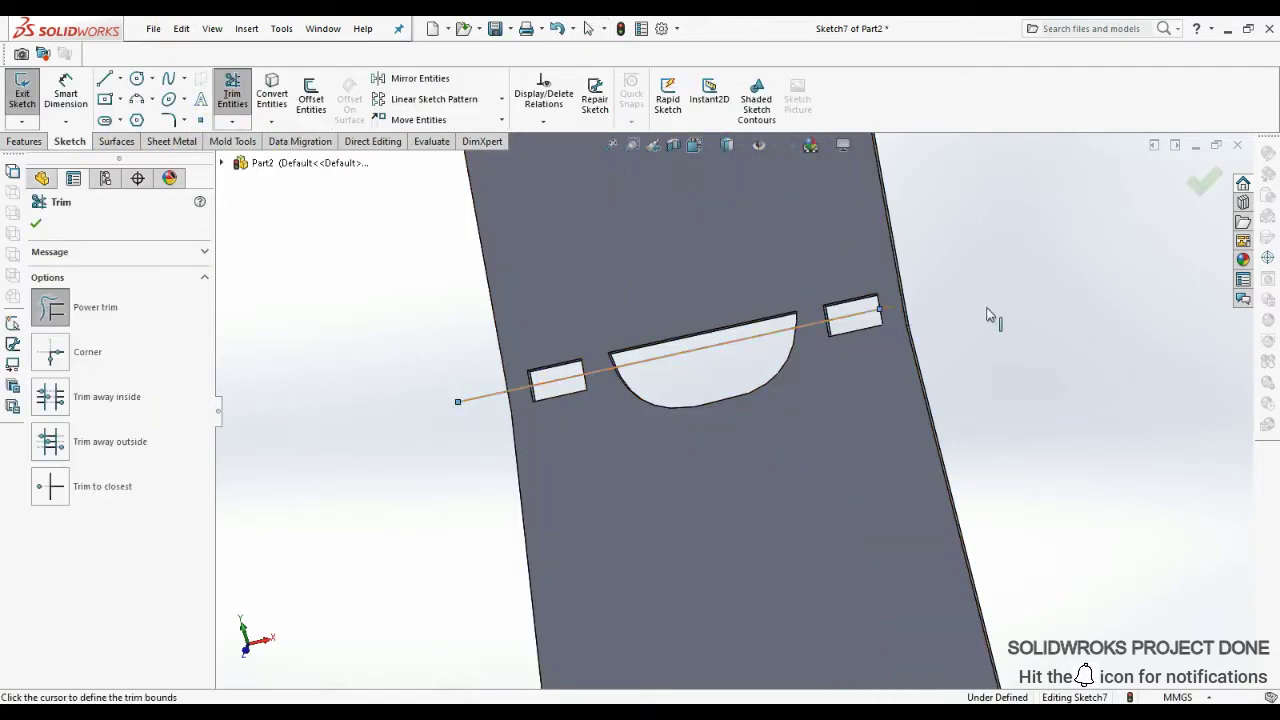
{"action": "scroll", "coordinate": [808, 451], "scroll_direction": "up", "scroll_amount": 4}
- Reopen Sketched Bend on the second fold line and pick the fixed face
{"action": "left_click", "coordinate": [36, 223]}
{"action": "left_click", "coordinate": [174, 141]}
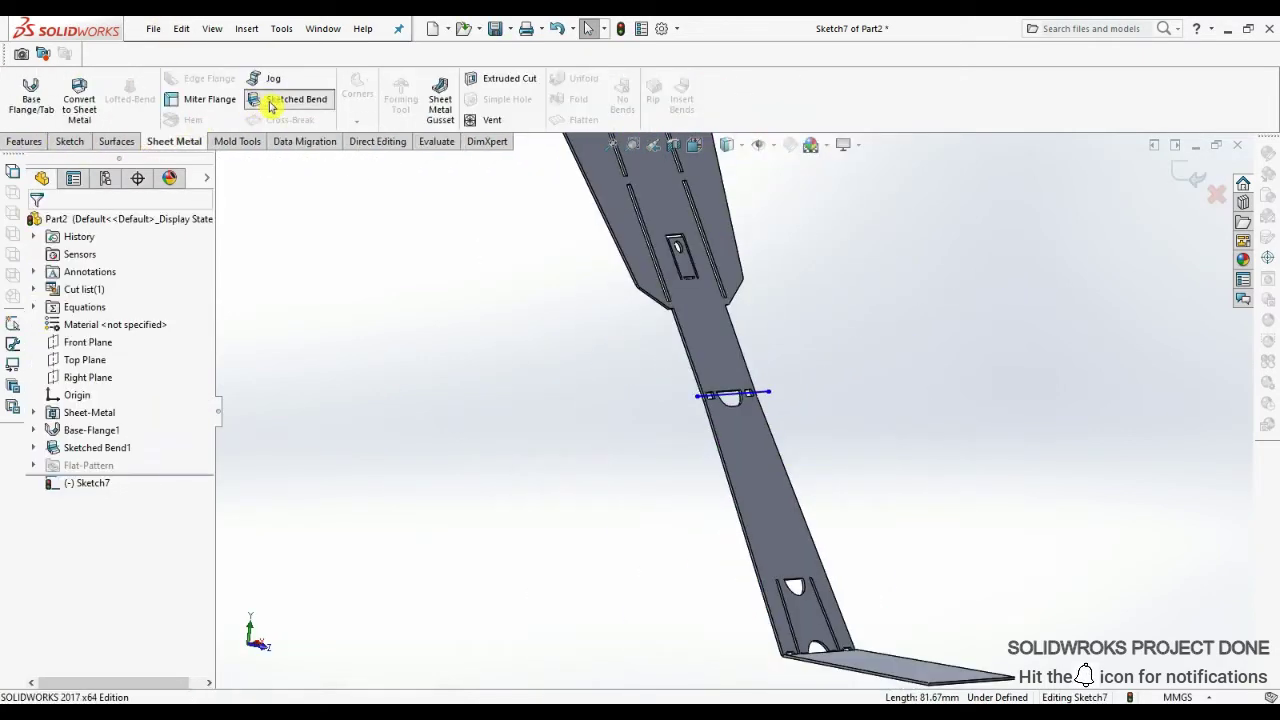
{"action": "left_click", "coordinate": [270, 99]}
{"action": "left_click", "coordinate": [788, 555]}
{"action": "scroll", "coordinate": [549, 511], "scroll_direction": "down", "scroll_amount": 5}
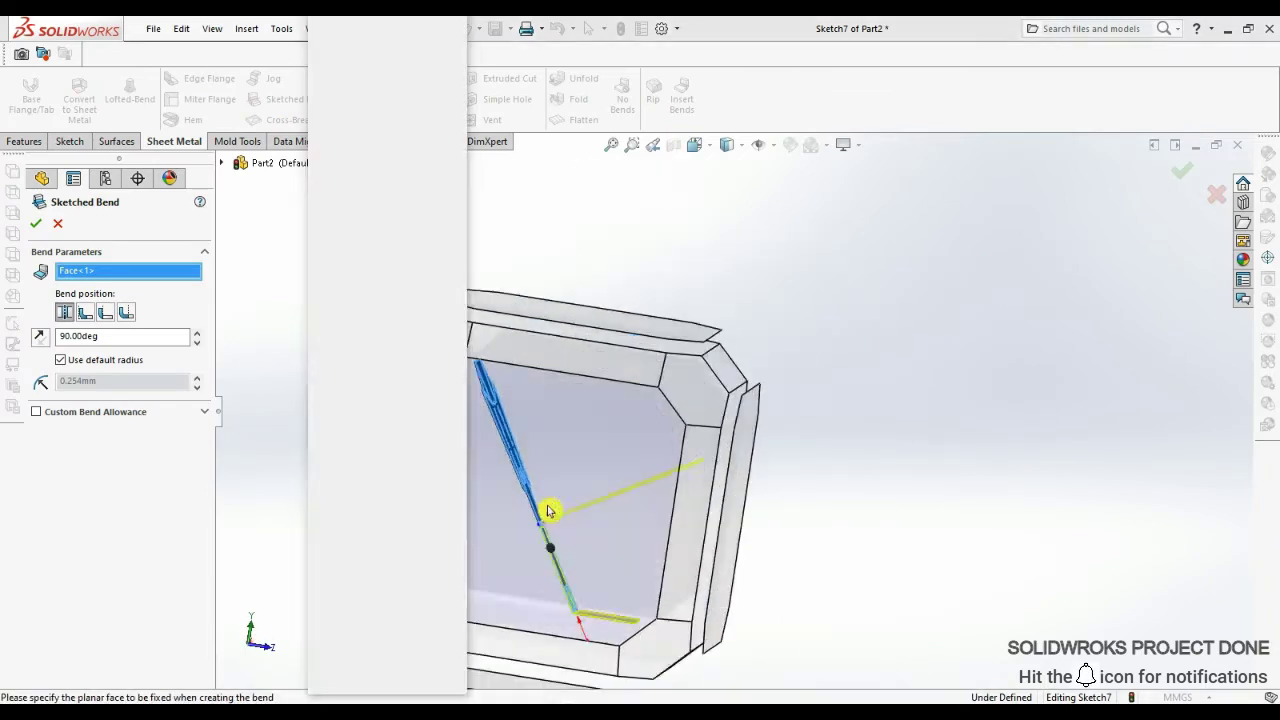
{"action": "scroll", "coordinate": [549, 511], "scroll_direction": "down", "scroll_amount": 2}
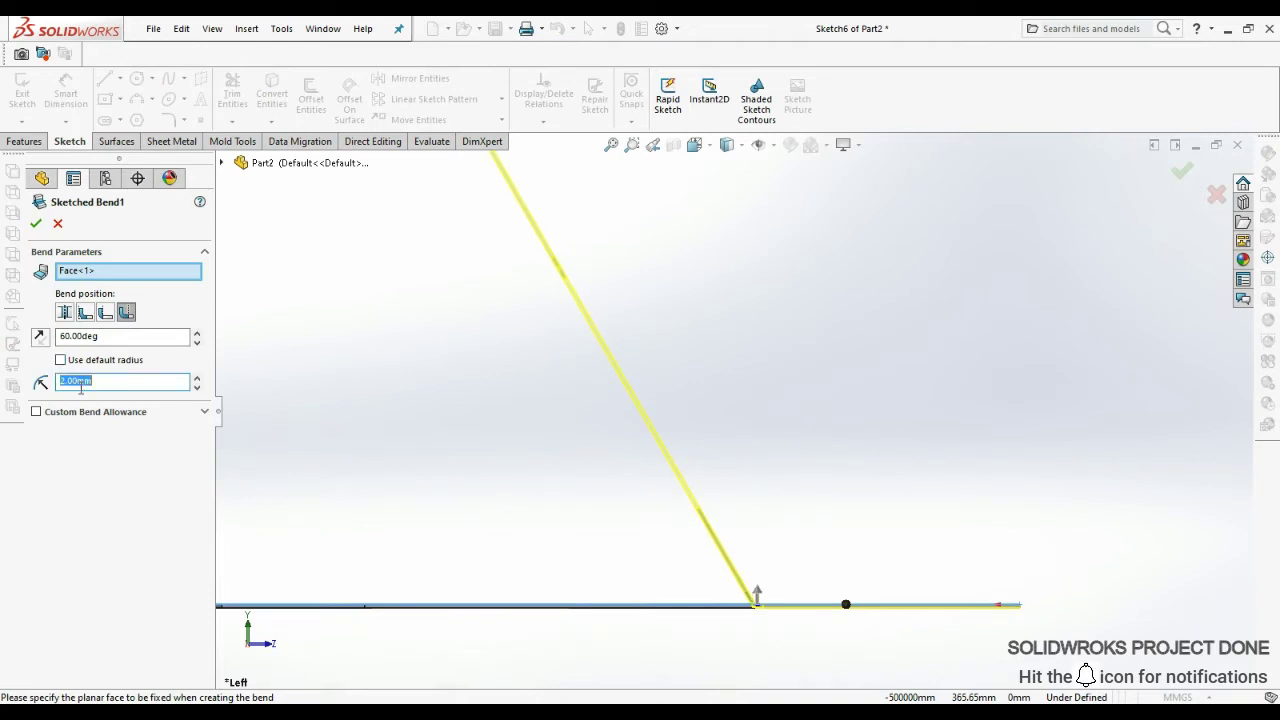
- Apply the 12.70 mm bend radius and inspect the twice-bent lamp body
{"action": "scroll", "coordinate": [712, 456], "scroll_direction": "up", "scroll_amount": 2}
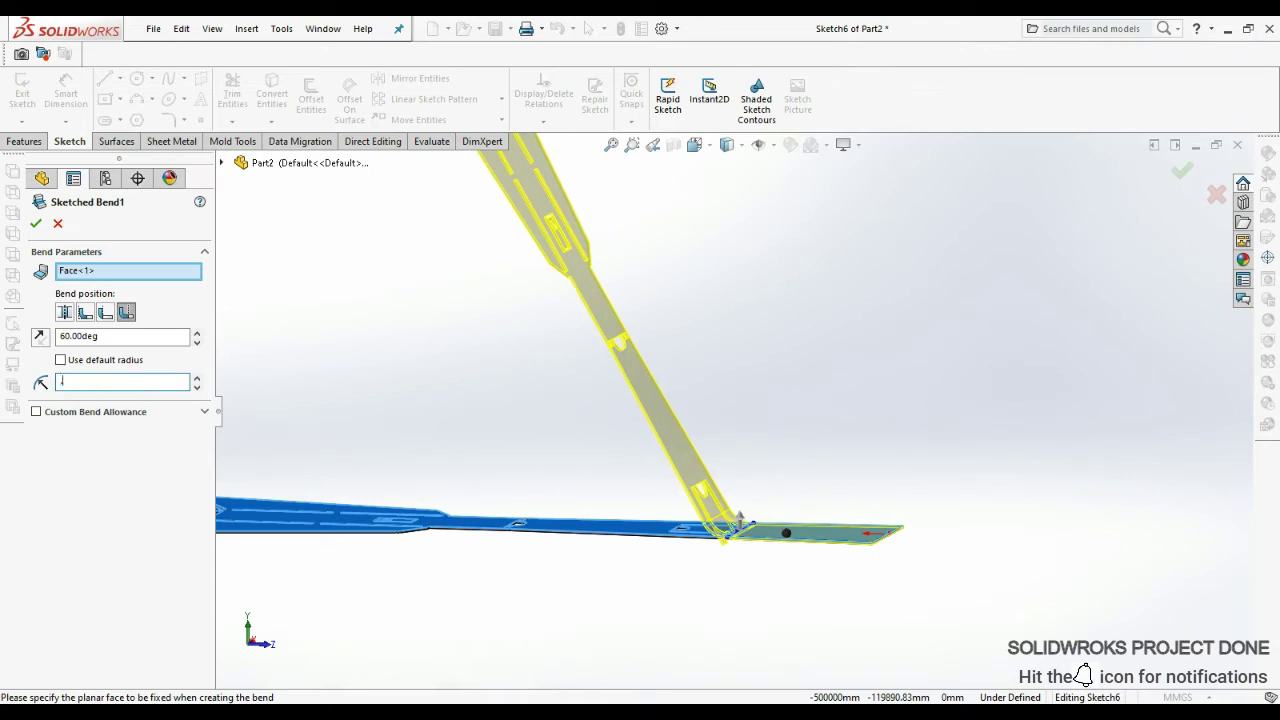
{"action": "key", "text": "Return"}
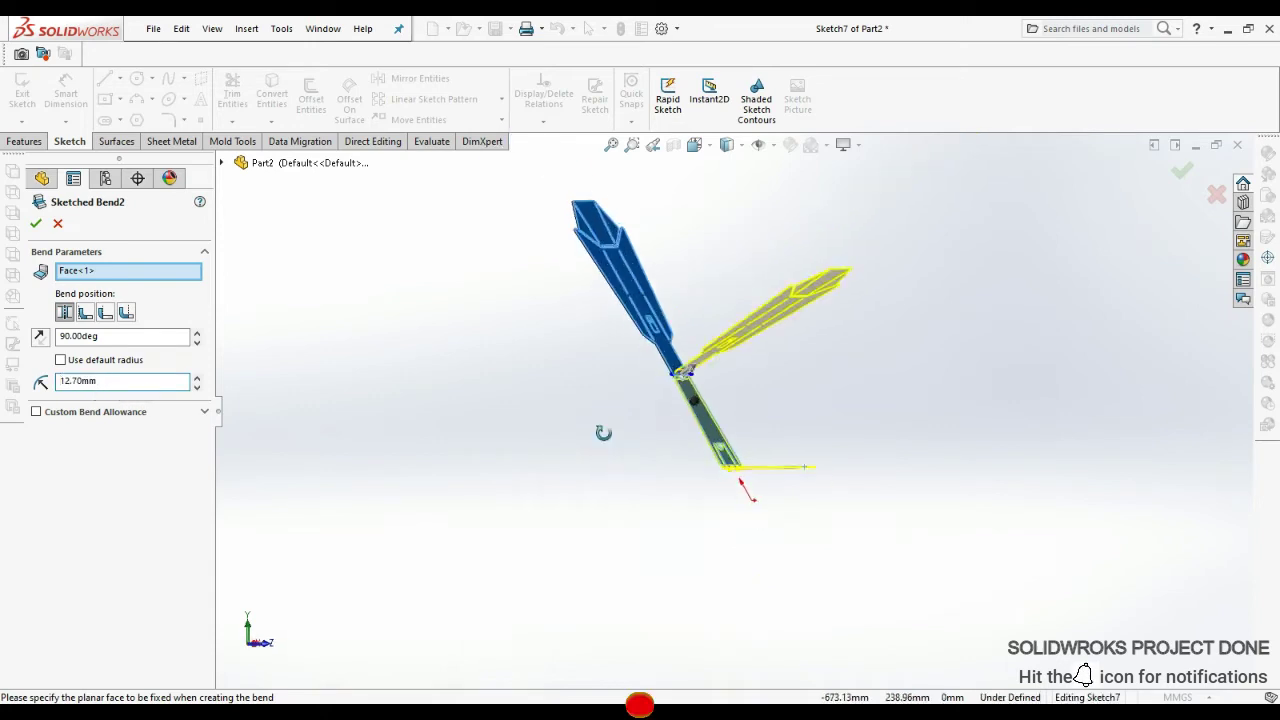
{"action": "scroll", "coordinate": [684, 413], "scroll_direction": "down", "scroll_amount": 3}
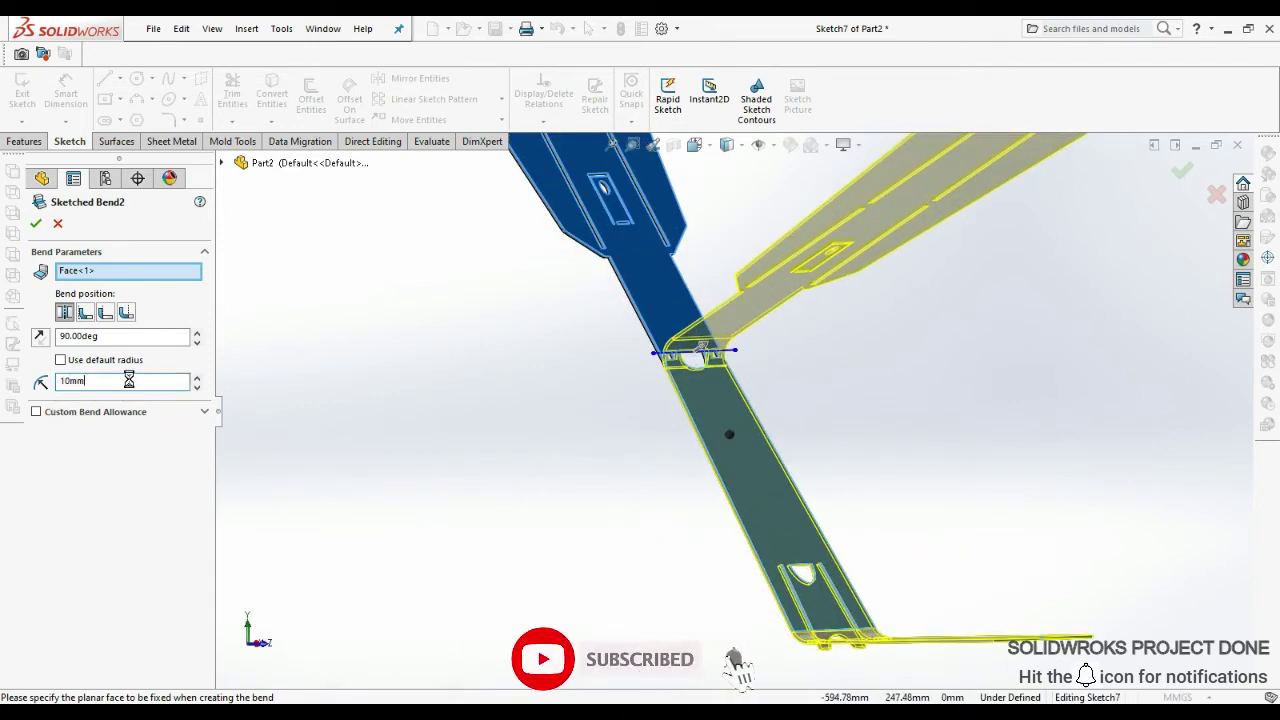
{"action": "mouse_move", "coordinate": [651, 371]}
{"action": "middle_mouse_down"}
{"action": "mouse_move", "coordinate": [806, 491]}
{"action": "mouse_move", "coordinate": [820, 391]}
{"action": "middle_mouse_up"}
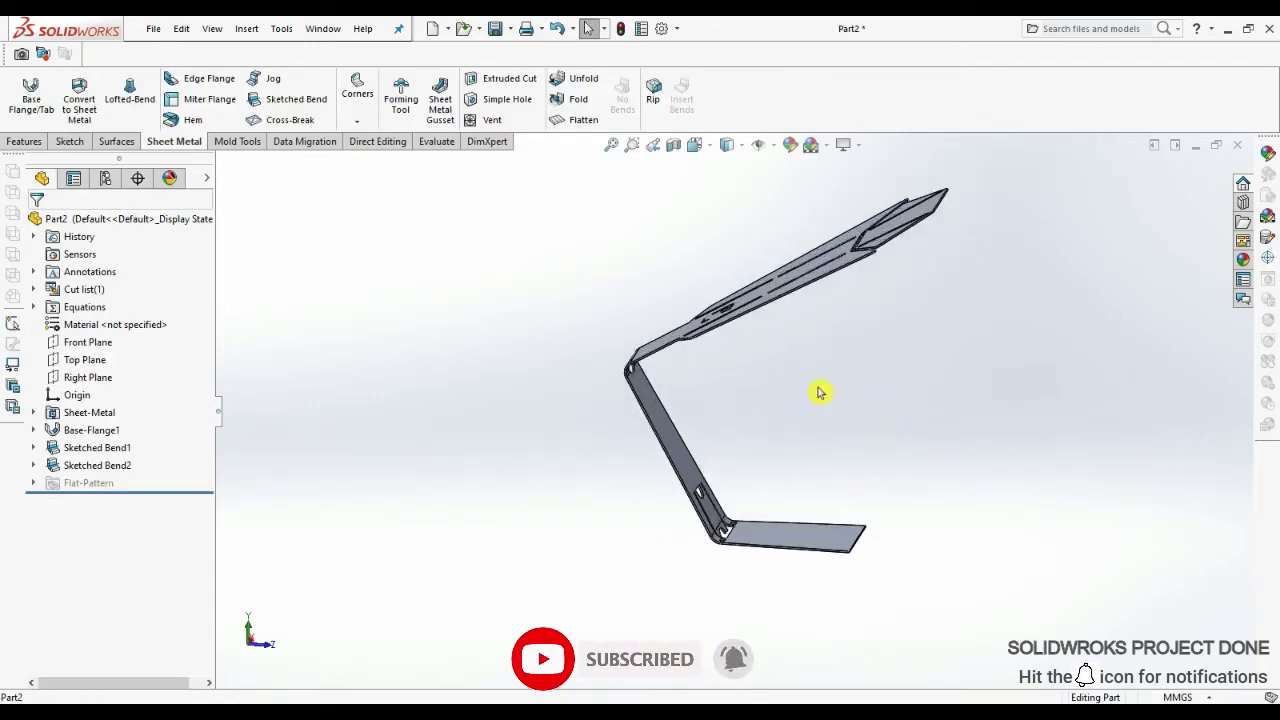
- Start Sketch8 on a face of the bent lamp part
{"action": "scroll", "coordinate": [736, 590], "scroll_direction": "down", "scroll_amount": 3}
{"action": "scroll", "coordinate": [745, 550], "scroll_direction": "up", "scroll_amount": 1}
{"action": "scroll", "coordinate": [763, 360], "scroll_direction": "up", "scroll_amount": 3}
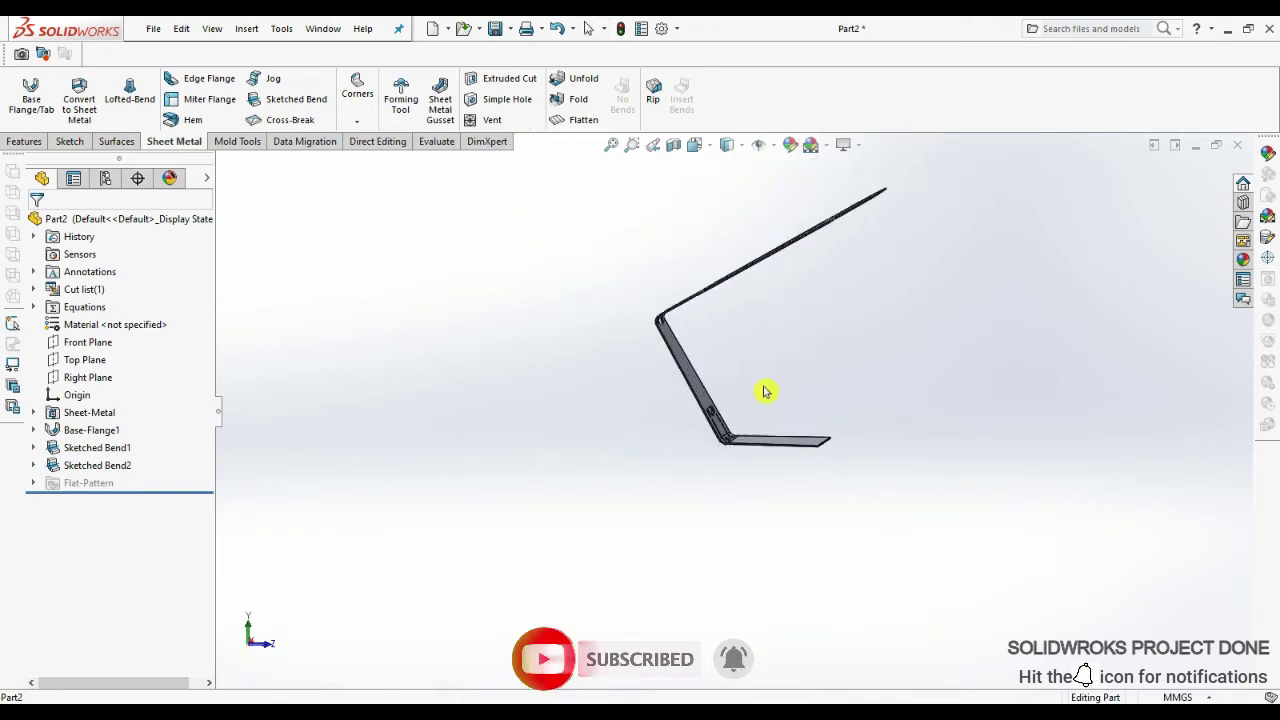
{"action": "scroll", "coordinate": [770, 392], "scroll_direction": "up", "scroll_amount": 2}
{"action": "scroll", "coordinate": [770, 390], "scroll_direction": "down", "scroll_amount": 3}
{"action": "left_click", "coordinate": [771, 371]}
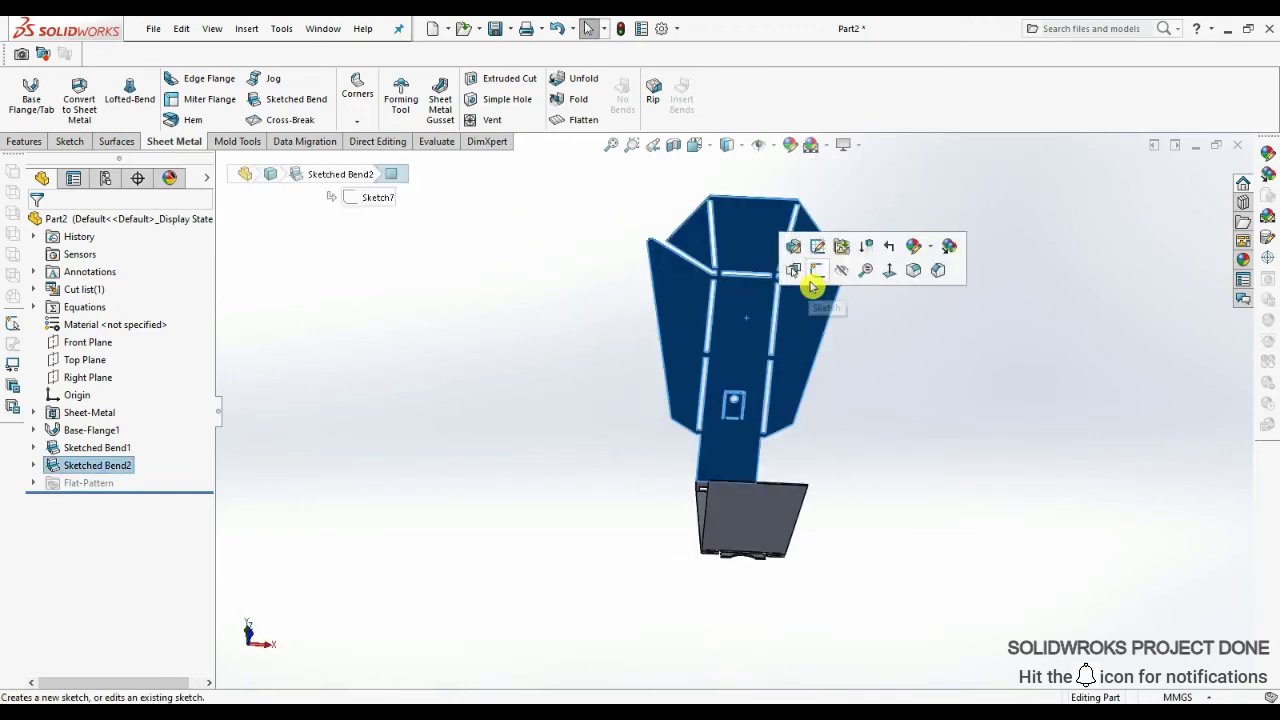
{"action": "left_click", "coordinate": [814, 250]}
- Draw the fold line along the slot from its end to the slot corner
{"action": "scroll", "coordinate": [790, 360], "scroll_direction": "down", "scroll_amount": 3}
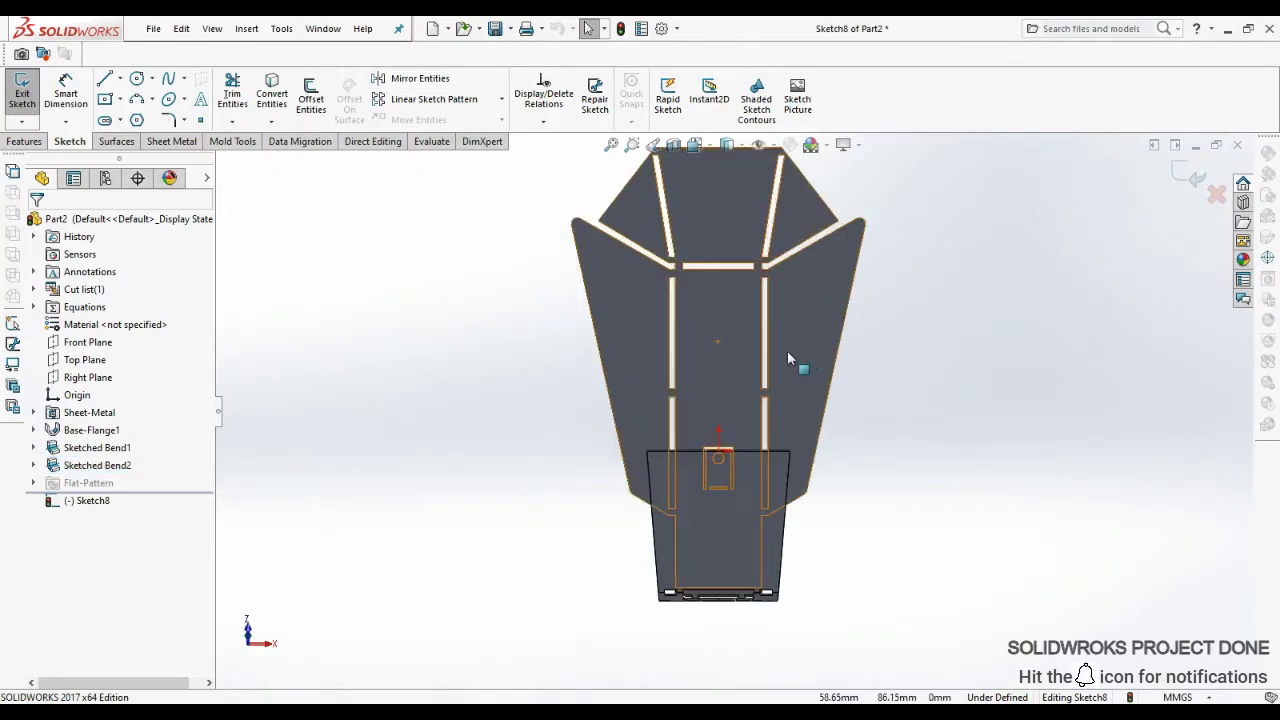
{"action": "left_click", "coordinate": [101, 80]}
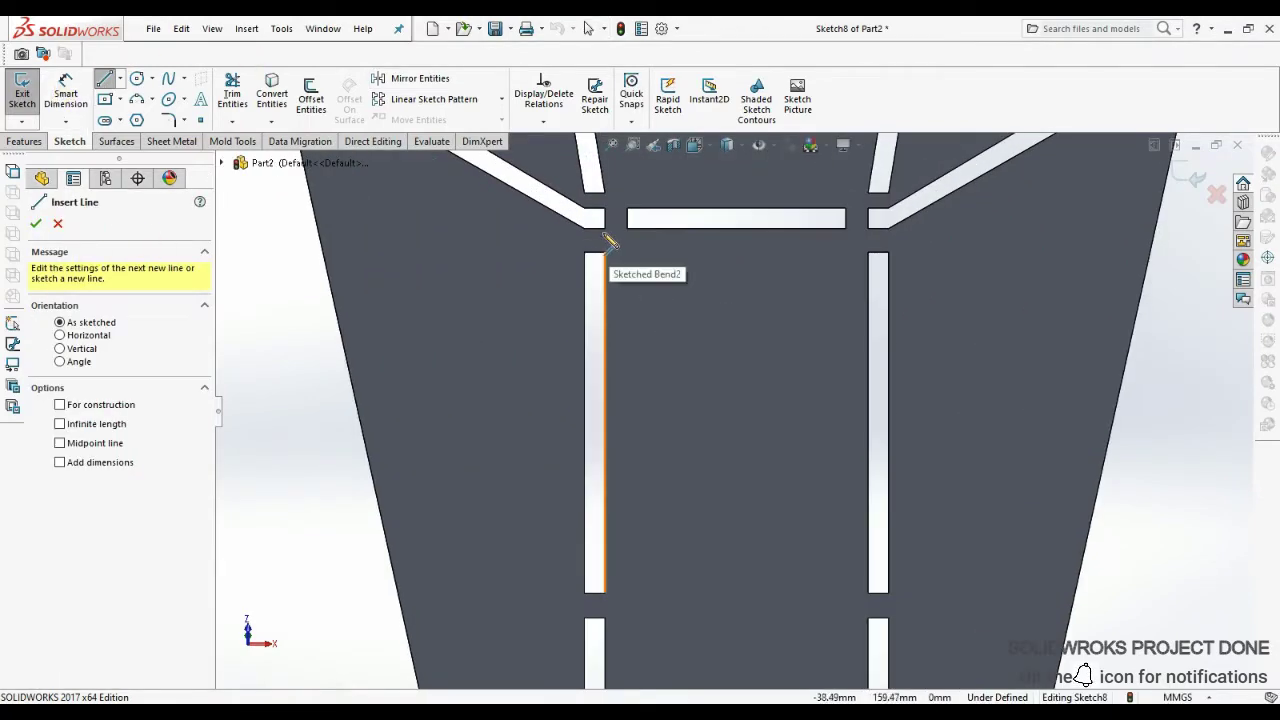
{"action": "left_click", "coordinate": [604, 240]}
{"action": "scroll", "coordinate": [654, 463], "scroll_direction": "up", "scroll_amount": 3}
{"action": "scroll", "coordinate": [690, 480], "scroll_direction": "down", "scroll_amount": 3}
{"action": "scroll", "coordinate": [697, 500], "scroll_direction": "down", "scroll_amount": 2}
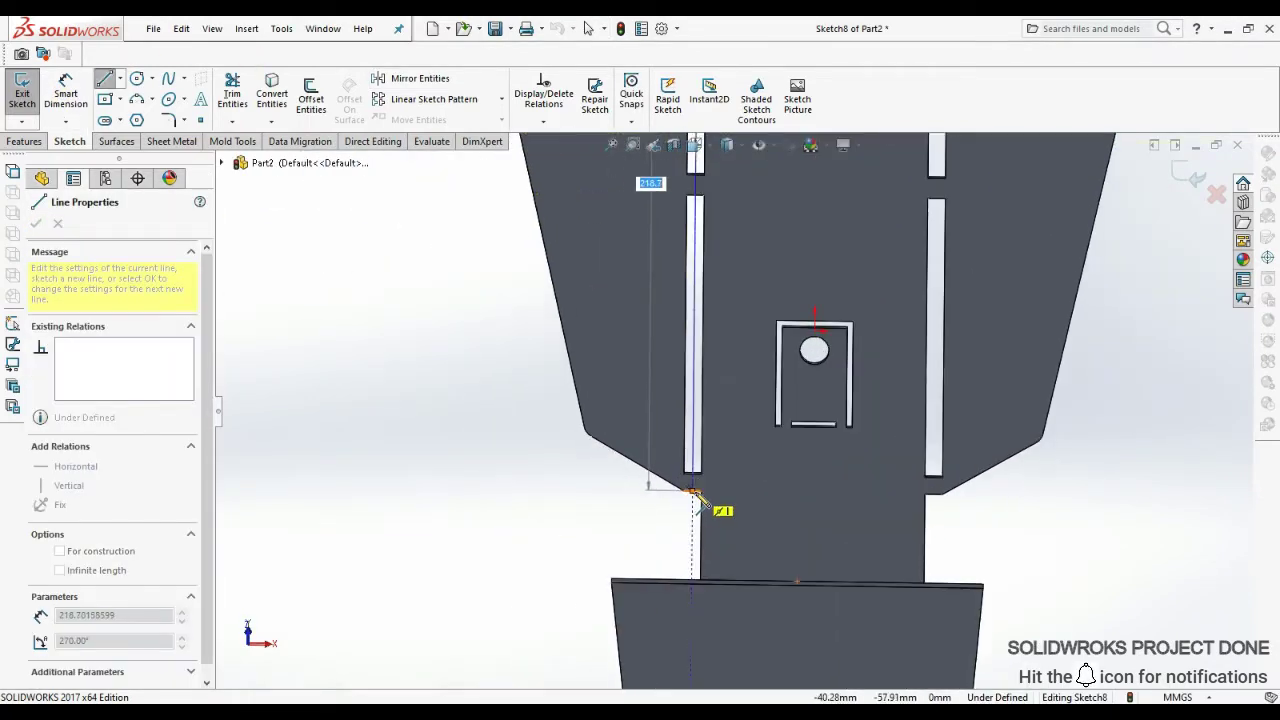
{"action": "right_click", "coordinate": [760, 432]}
{"action": "left_click", "coordinate": [943, 491]}
{"action": "scroll", "coordinate": [950, 500], "scroll_direction": "up", "scroll_amount": 3}
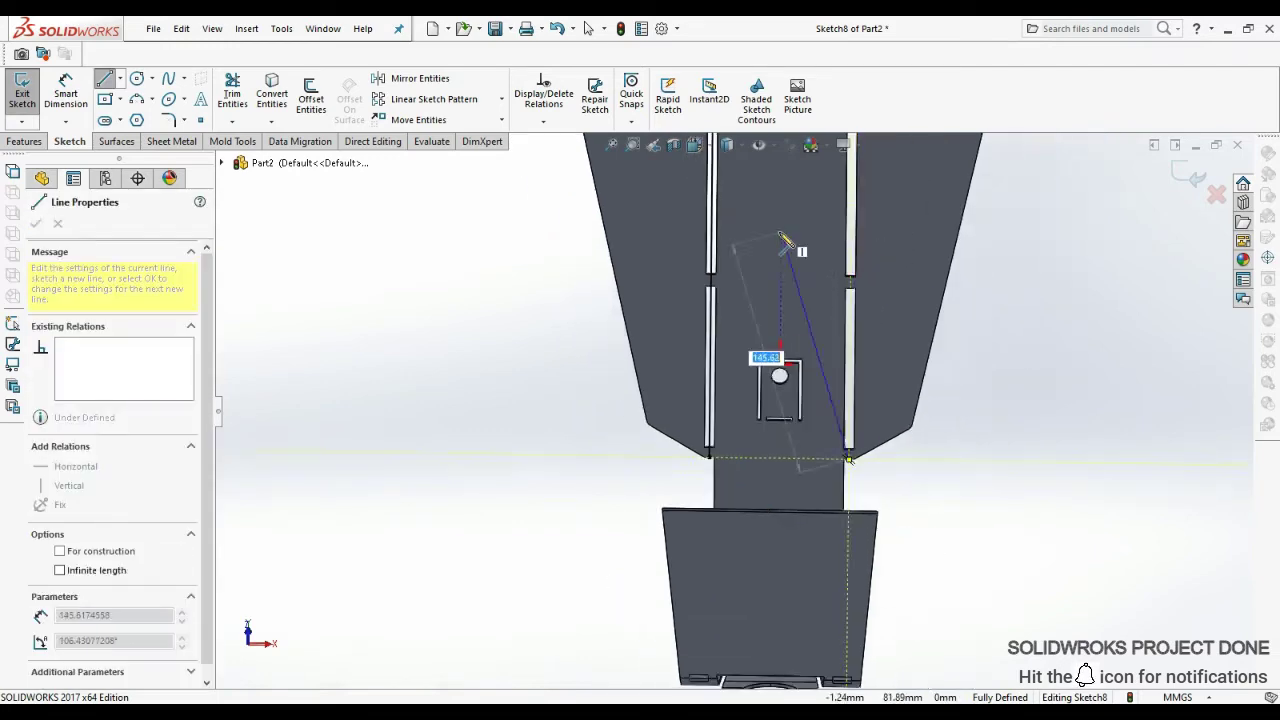
{"action": "scroll", "coordinate": [830, 255], "scroll_direction": "down", "scroll_amount": 5}
{"action": "left_click", "coordinate": [838, 210]}
{"action": "key", "text": "Escape"}
- Fit and orbit the part, then launch Sketched Bend from the Sheet Metal features
{"action": "key", "text": "f"}
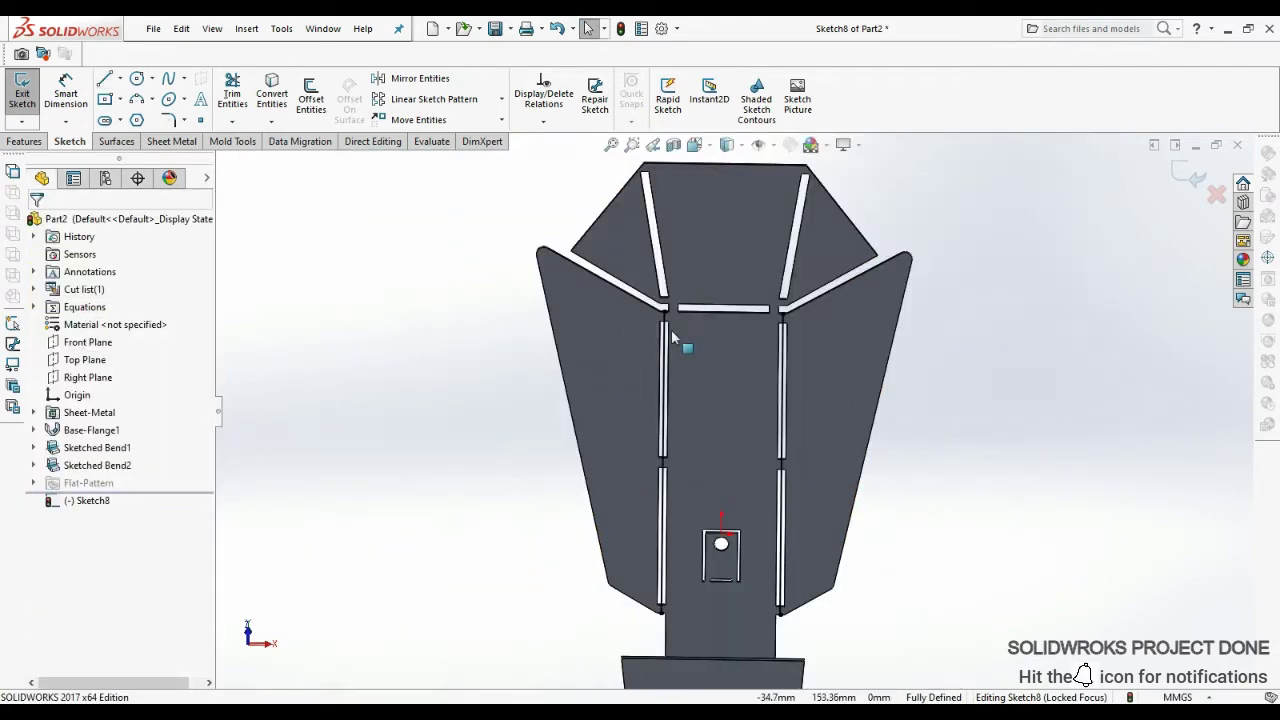
{"action": "middle_click_drag", "start_coordinate": [677, 343], "coordinate": [737, 435]}
{"action": "mouse_move", "coordinate": [700, 473]}
{"action": "middle_mouse_down"}
{"action": "mouse_move", "coordinate": [722, 428]}
{"action": "mouse_move", "coordinate": [699, 384]}
{"action": "mouse_move", "coordinate": [774, 489]}
{"action": "middle_mouse_up"}
{"action": "left_click", "coordinate": [174, 141]}
{"action": "left_click", "coordinate": [292, 99]}
- Fold the part 80° along Sketch8's line with the chosen face fixed, creating Sketched Bend3
{"action": "left_click", "coordinate": [760, 374]}
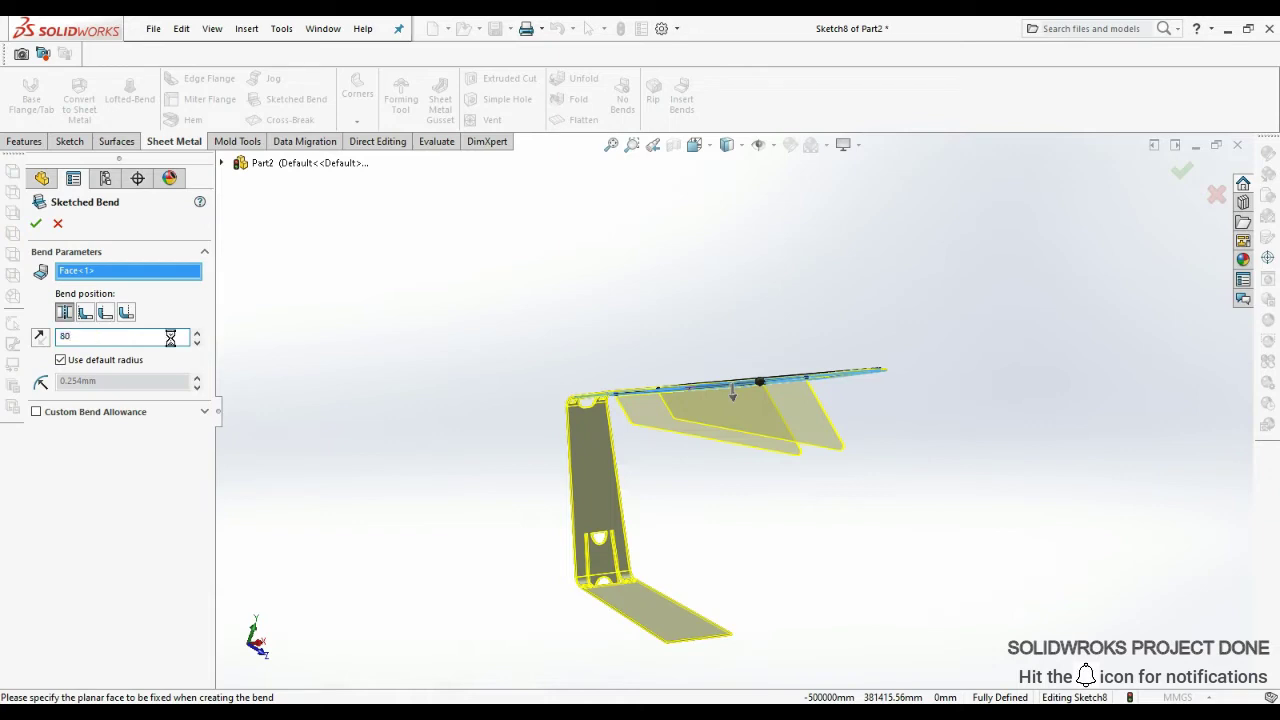
{"action": "middle_click_drag", "start_coordinate": [775, 426], "coordinate": [740, 400]}
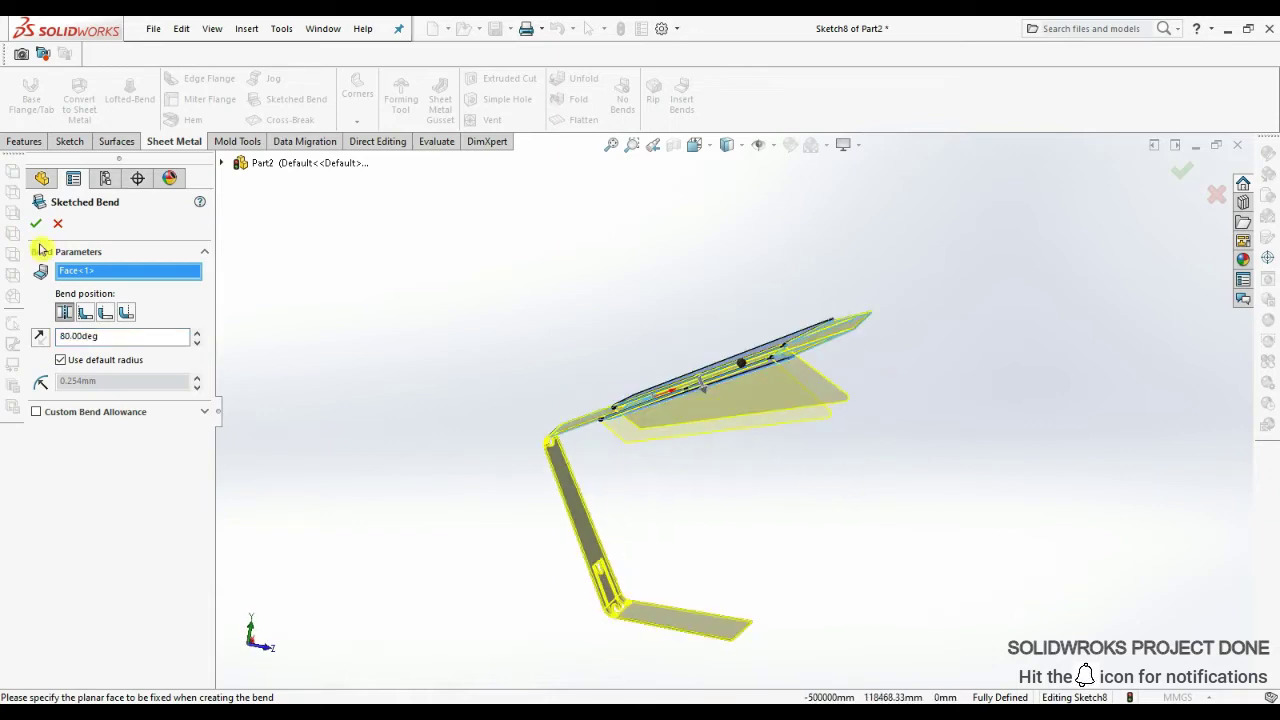
{"action": "key", "text": "Return"}
- Start a new Sketch9 on the lamp's hood face
{"action": "middle_click_drag", "start_coordinate": [834, 337], "coordinate": [711, 266]}
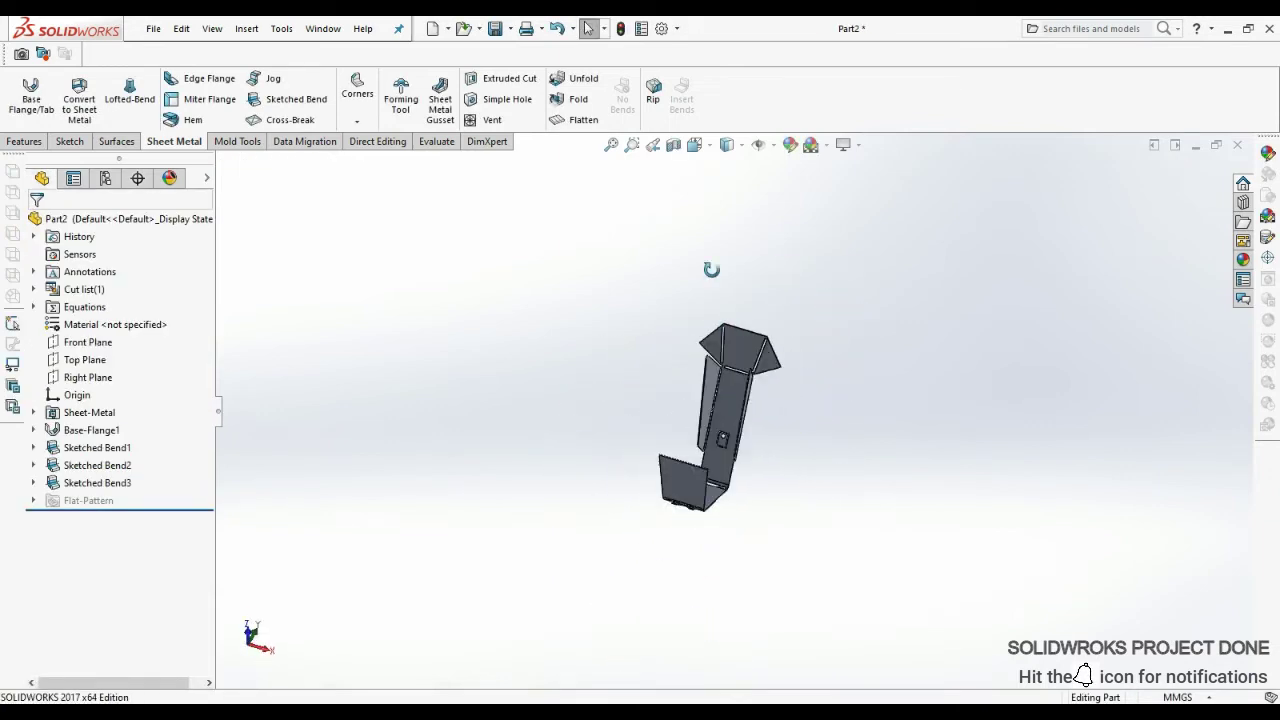
{"action": "left_click", "coordinate": [820, 391]}
{"action": "left_click", "coordinate": [814, 366]}
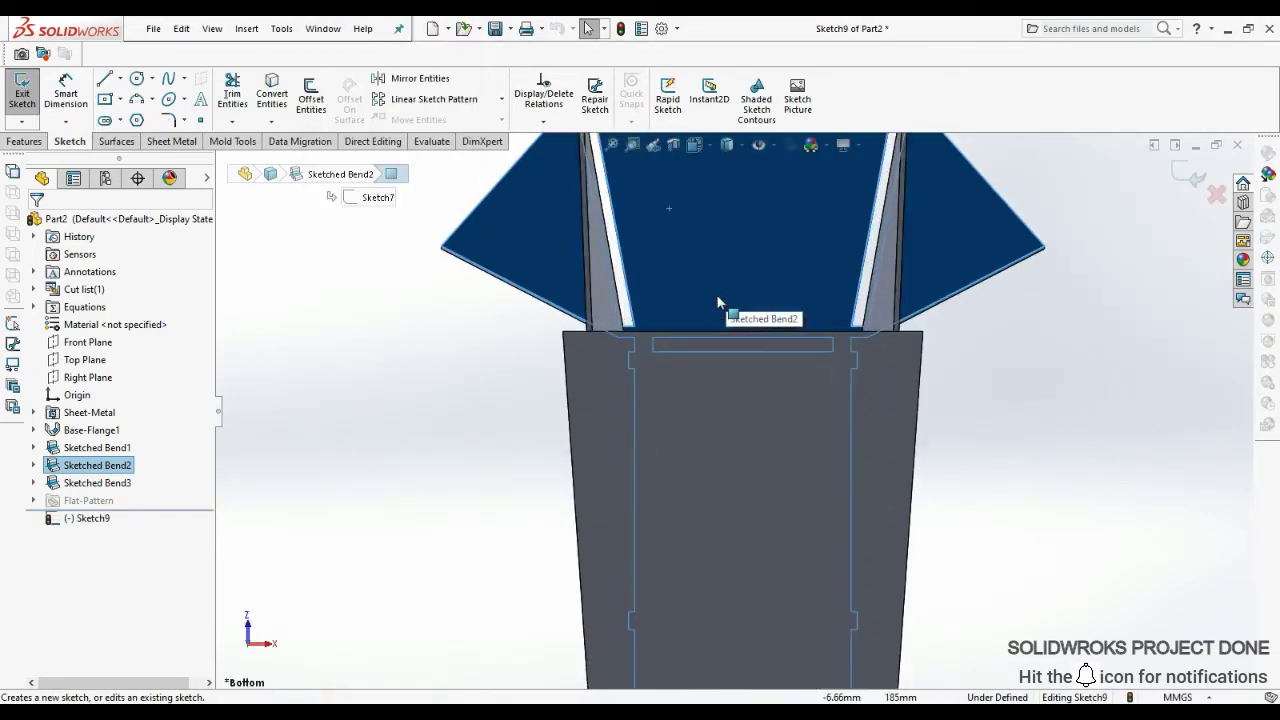
- Draw a line across the slot from its left edge to its right end in Sketch9
{"action": "left_click", "coordinate": [104, 79]}
{"action": "scroll", "coordinate": [636, 375], "scroll_direction": "down", "scroll_amount": 3}
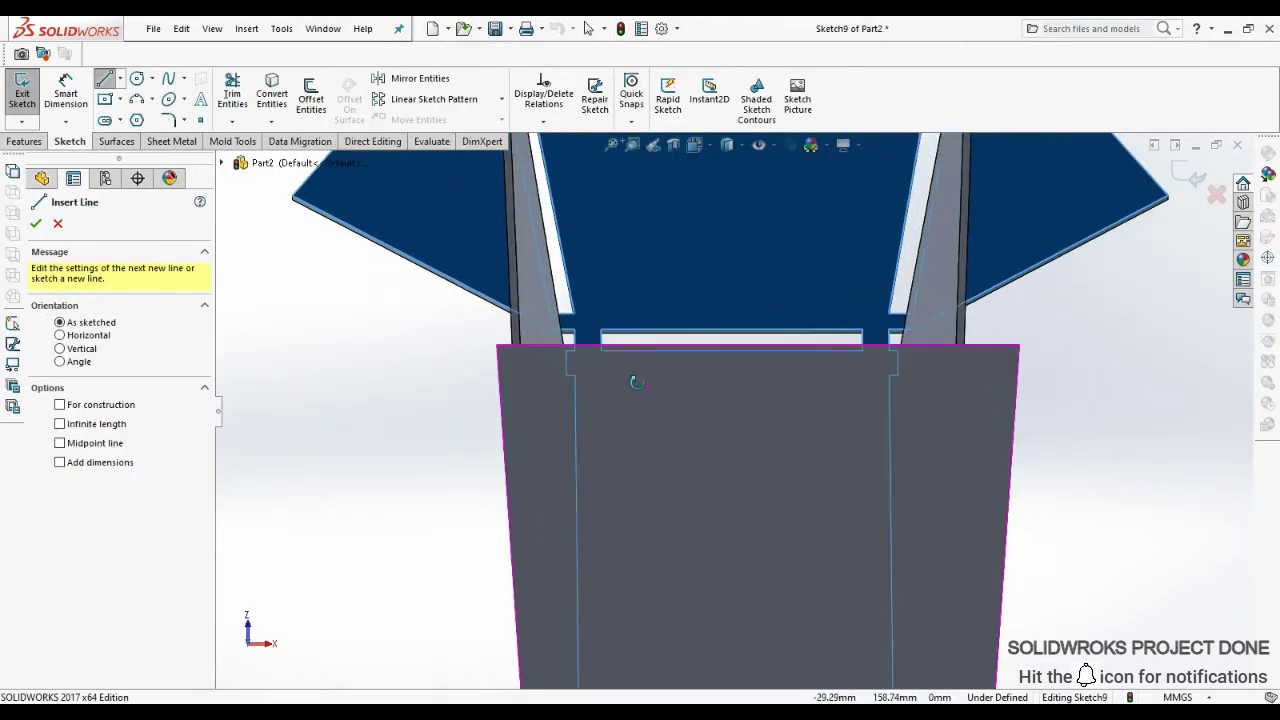
{"action": "left_click", "coordinate": [601, 303]}
{"action": "left_click", "coordinate": [862, 305]}
{"action": "mouse_move", "coordinate": [862, 320]}
{"action": "middle_mouse_down"}
{"action": "mouse_move", "coordinate": [785, 360]}
{"action": "mouse_move", "coordinate": [729, 357]}
{"action": "middle_mouse_up"}
{"action": "right_click", "coordinate": [785, 360]}
{"action": "left_click", "coordinate": [824, 397]}
{"action": "left_click", "coordinate": [600, 348]}
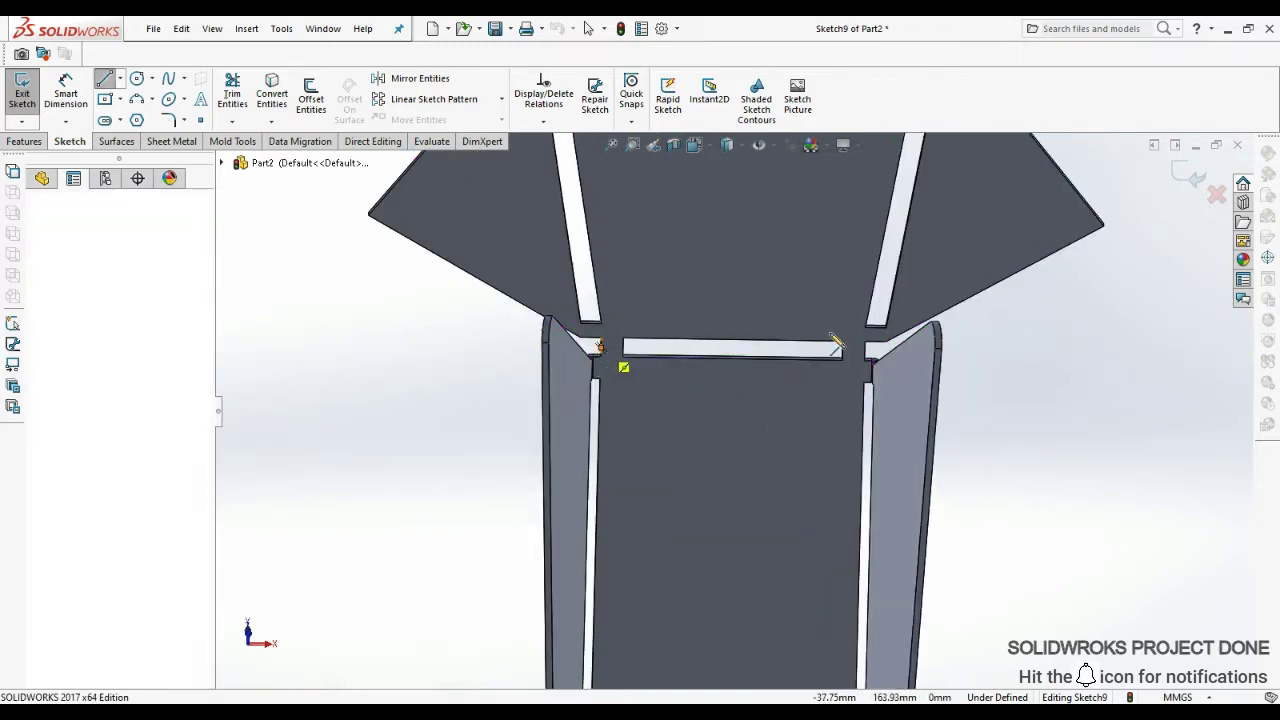
{"action": "left_click", "coordinate": [866, 352]}
{"action": "key", "text": "Escape"}
- Start a sketched bend from Sketch9's line with the chosen hood face fixed
{"action": "left_click", "coordinate": [174, 141]}
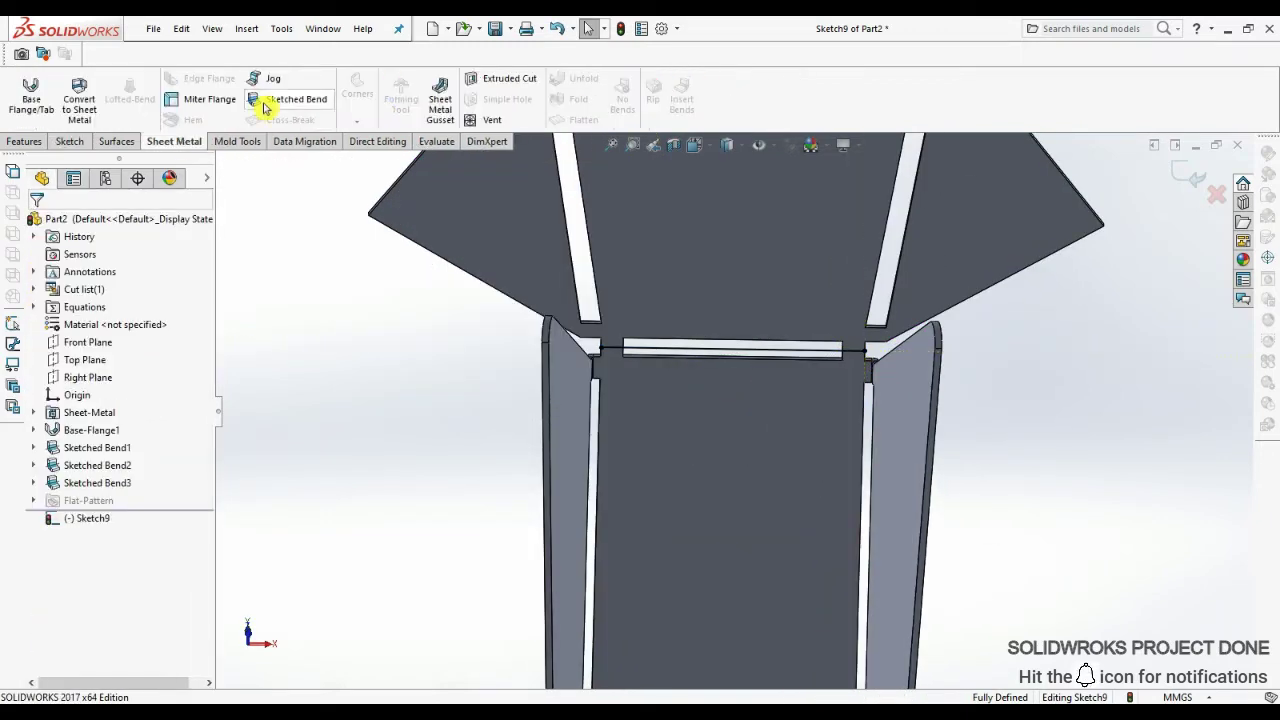
{"action": "left_click", "coordinate": [256, 99]}
{"action": "scroll", "coordinate": [689, 344], "scroll_direction": "up", "scroll_amount": 5}
{"action": "left_click", "coordinate": [731, 422]}
{"action": "middle_click_drag", "start_coordinate": [731, 422], "coordinate": [758, 430]}
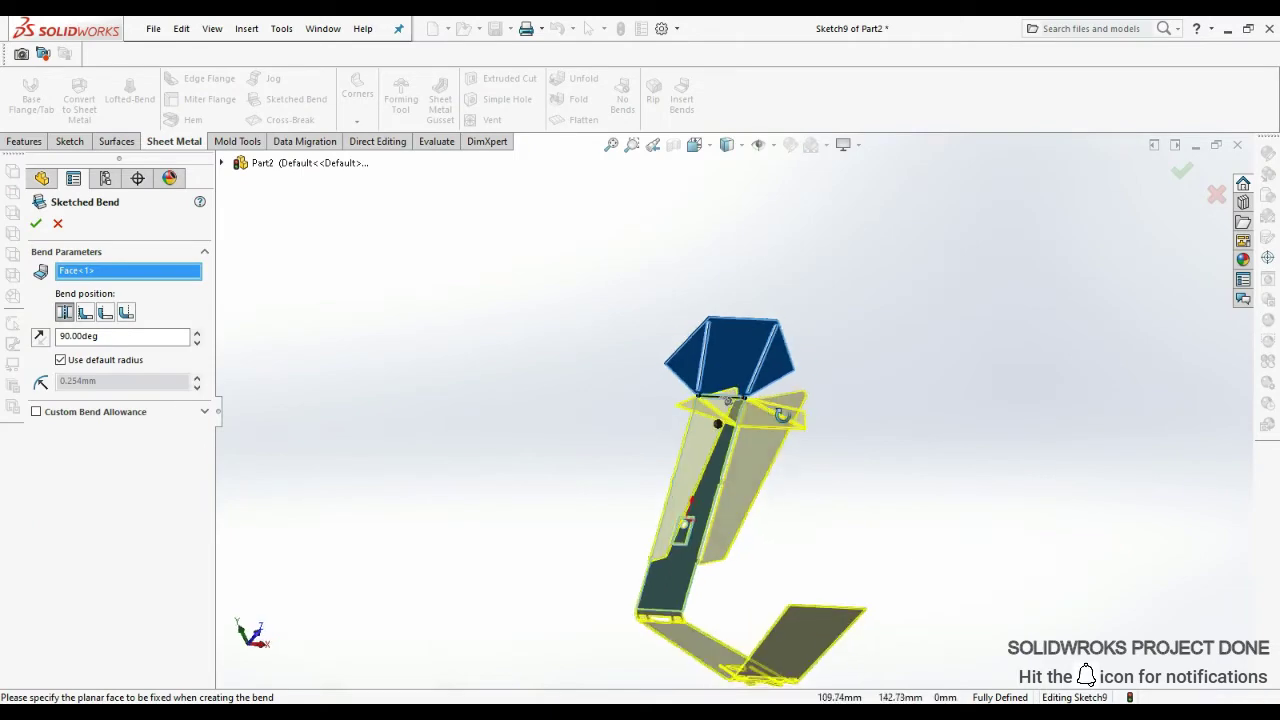
{"action": "scroll", "coordinate": [758, 430], "scroll_direction": "down", "scroll_amount": 3}
{"action": "middle_click_drag", "start_coordinate": [845, 400], "coordinate": [731, 393]}
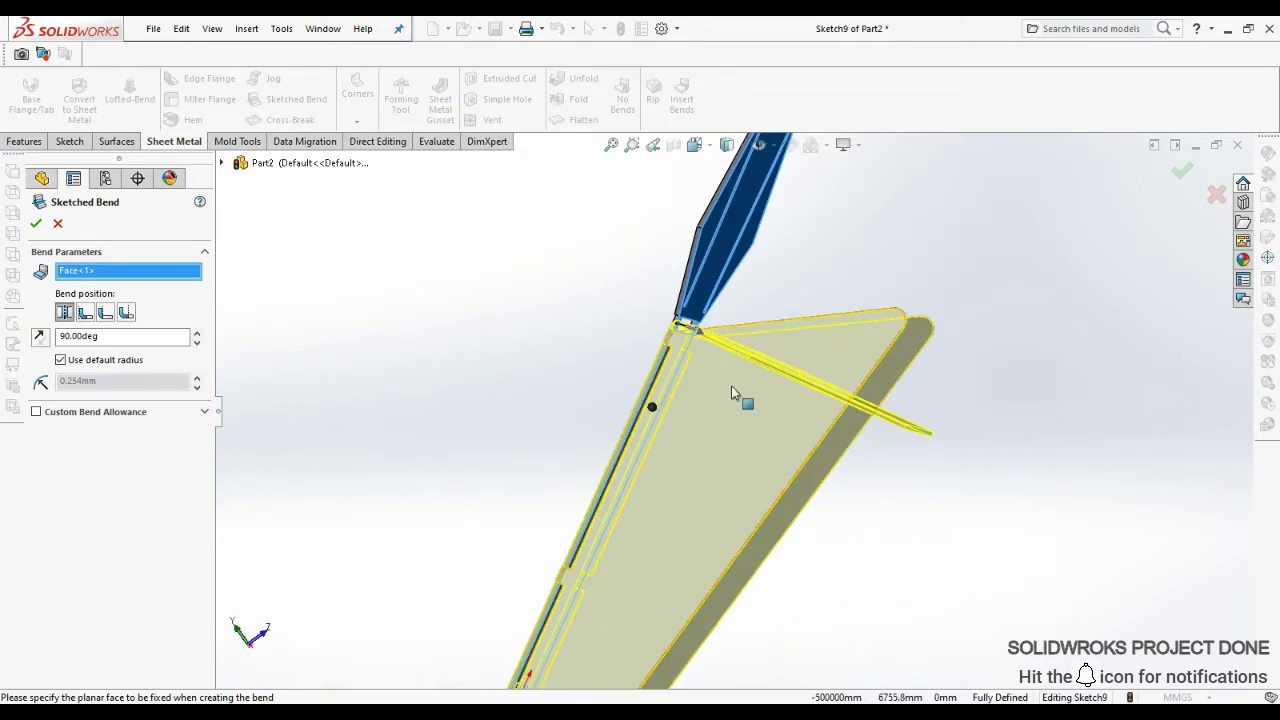
- Set the bend to 63° with a 2 mm radius and apply it as Sketched Bend4
{"action": "left_click", "coordinate": [197, 342]}
{"action": "key", "text": "ctrl+3"}
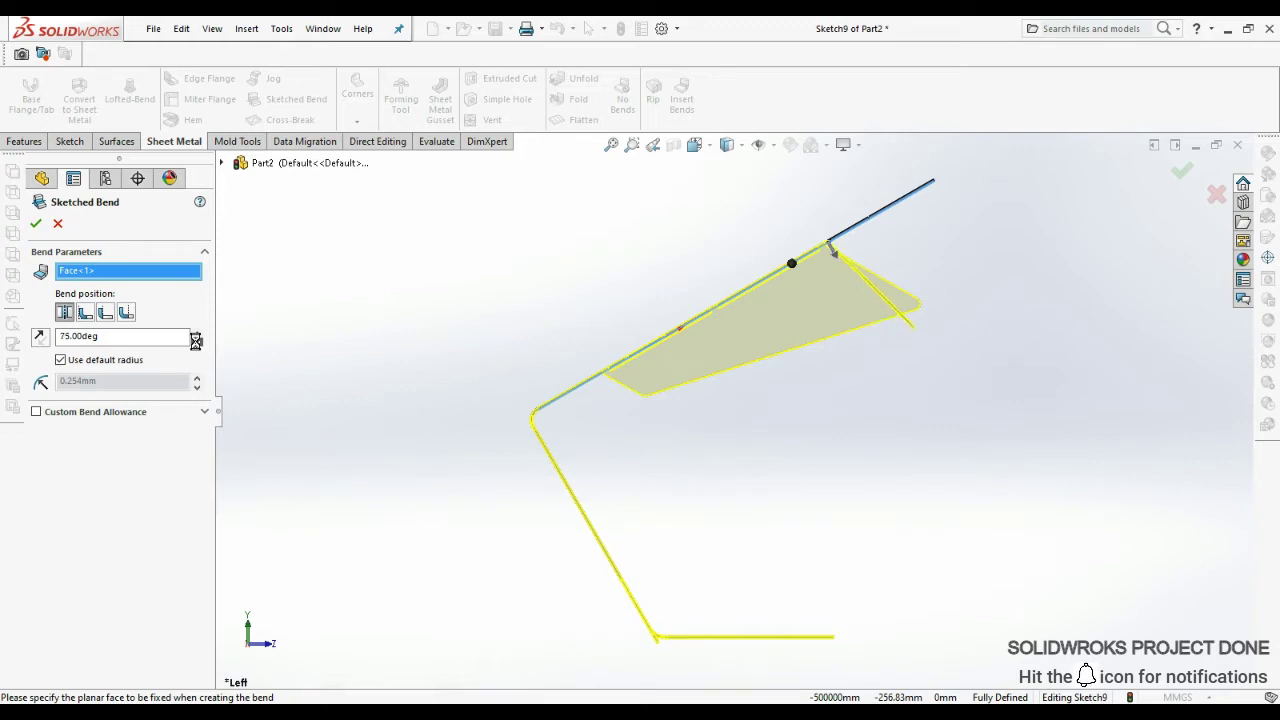
{"action": "left_click", "coordinate": [196, 341]}
{"action": "scroll", "coordinate": [880, 312], "scroll_direction": "down", "scroll_amount": 3}
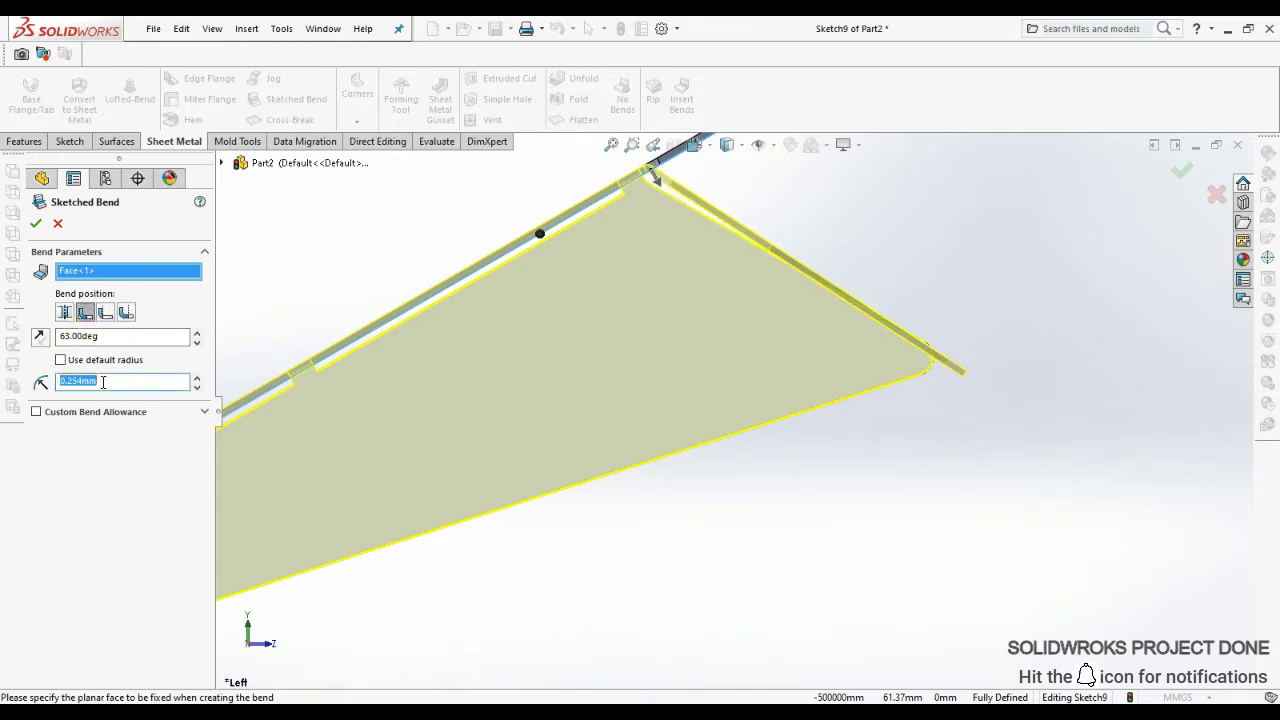
{"action": "left_click", "coordinate": [122, 381]}
{"action": "type", "text": "5"}
{"action": "type", "text": "2"}
{"action": "key", "text": "Return"}
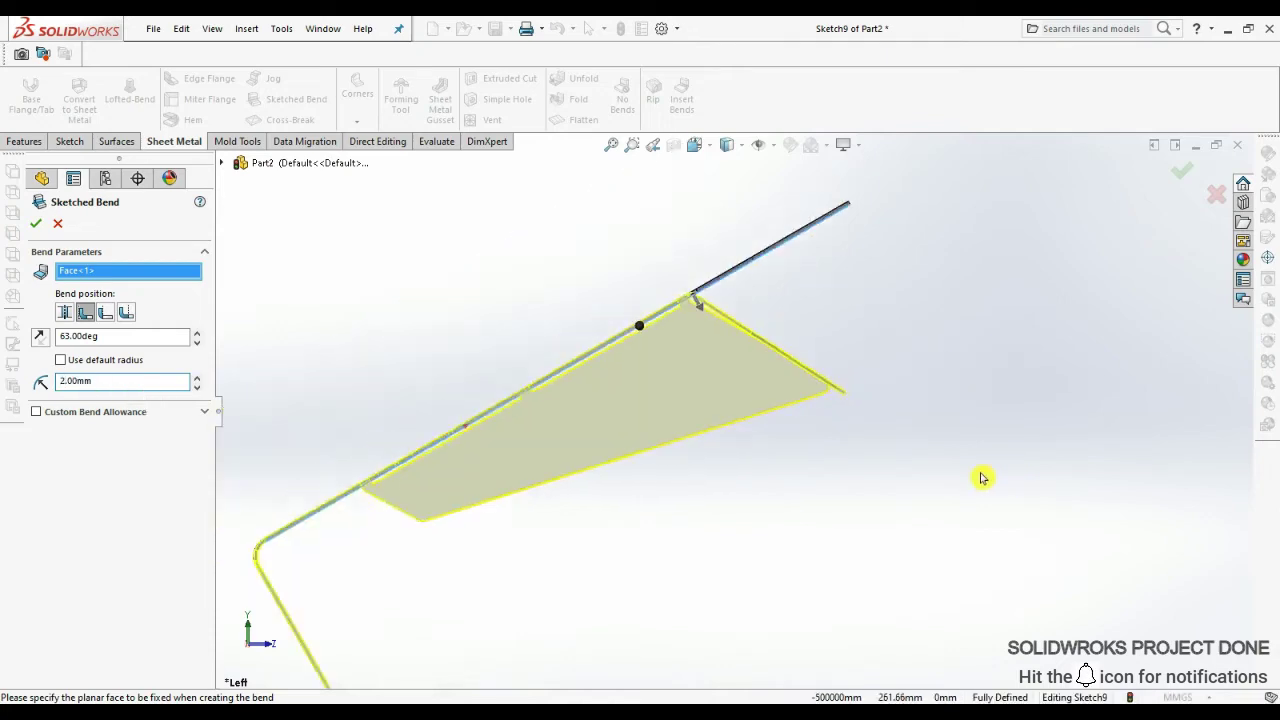
{"action": "middle_click_drag", "start_coordinate": [980, 477], "coordinate": [786, 366]}
{"action": "scroll", "coordinate": [664, 400], "scroll_direction": "up", "scroll_amount": 5}
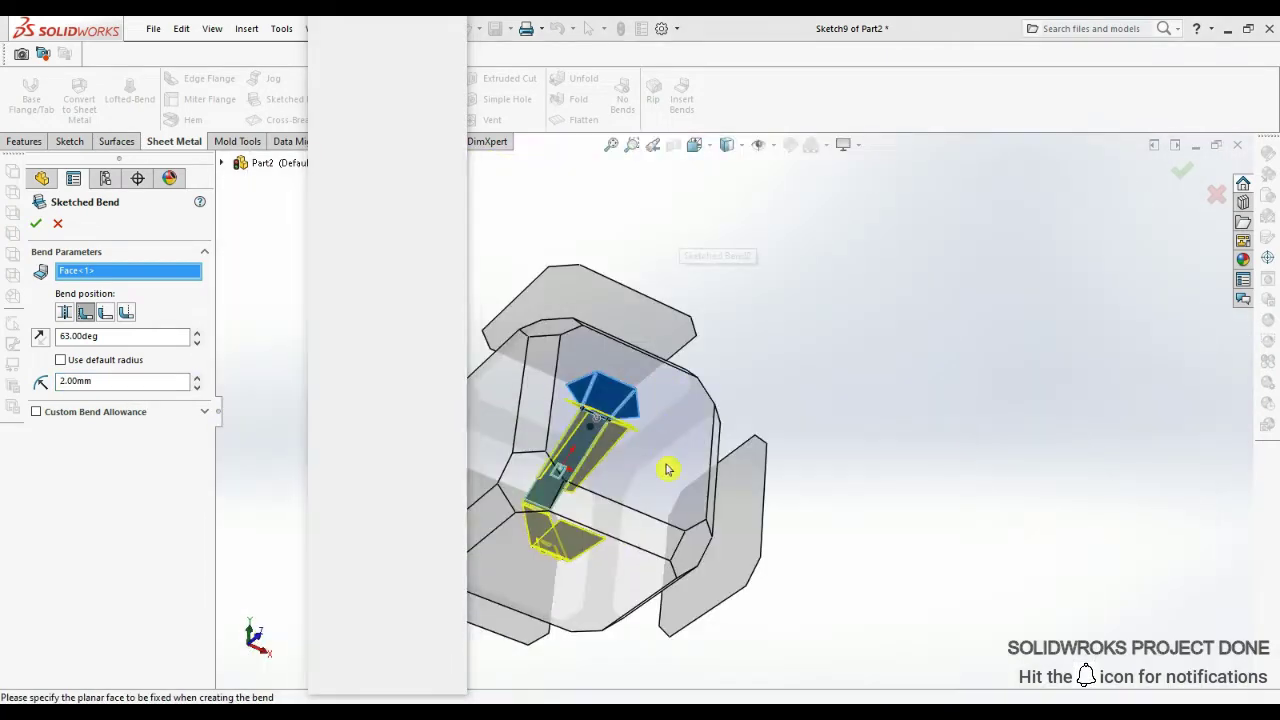
{"action": "key", "text": "space"}
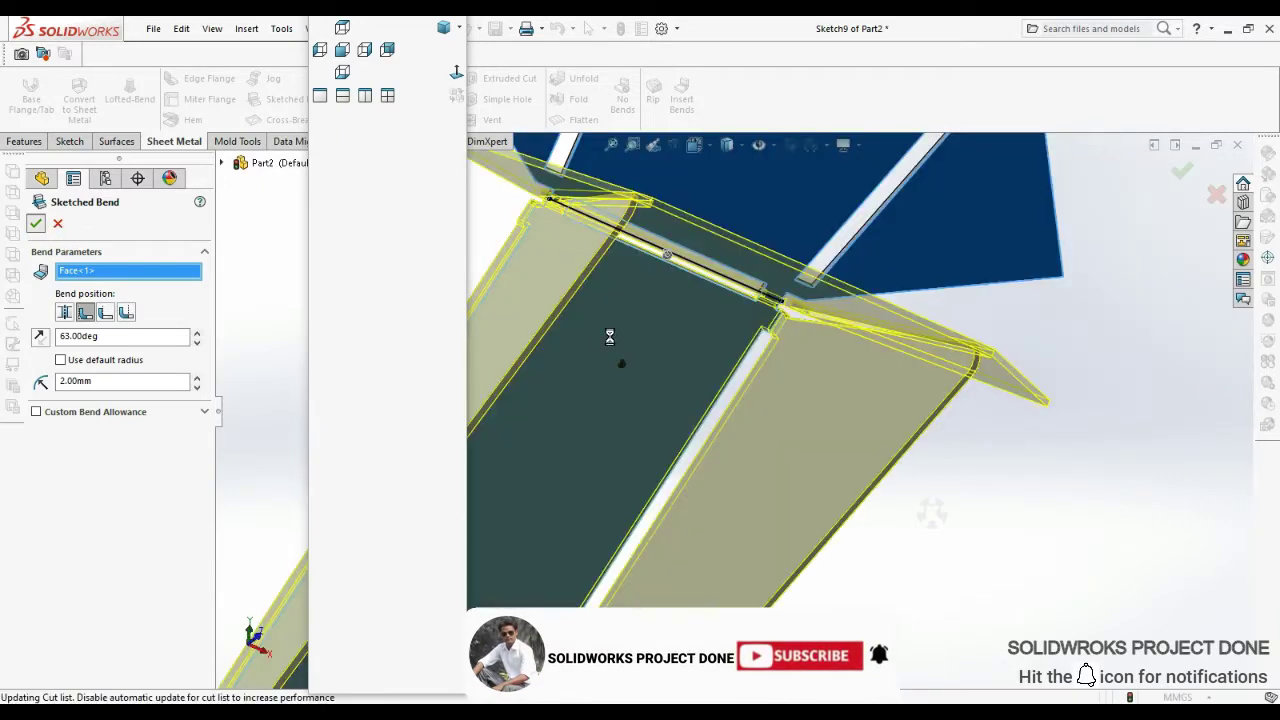
{"action": "middle_click_drag", "start_coordinate": [640, 400], "coordinate": [666, 214]}
{"action": "left_click", "coordinate": [666, 214]}
- Start Sketch10 on the hood face and begin a line at the hood's corner
{"action": "left_click", "coordinate": [720, 147]}
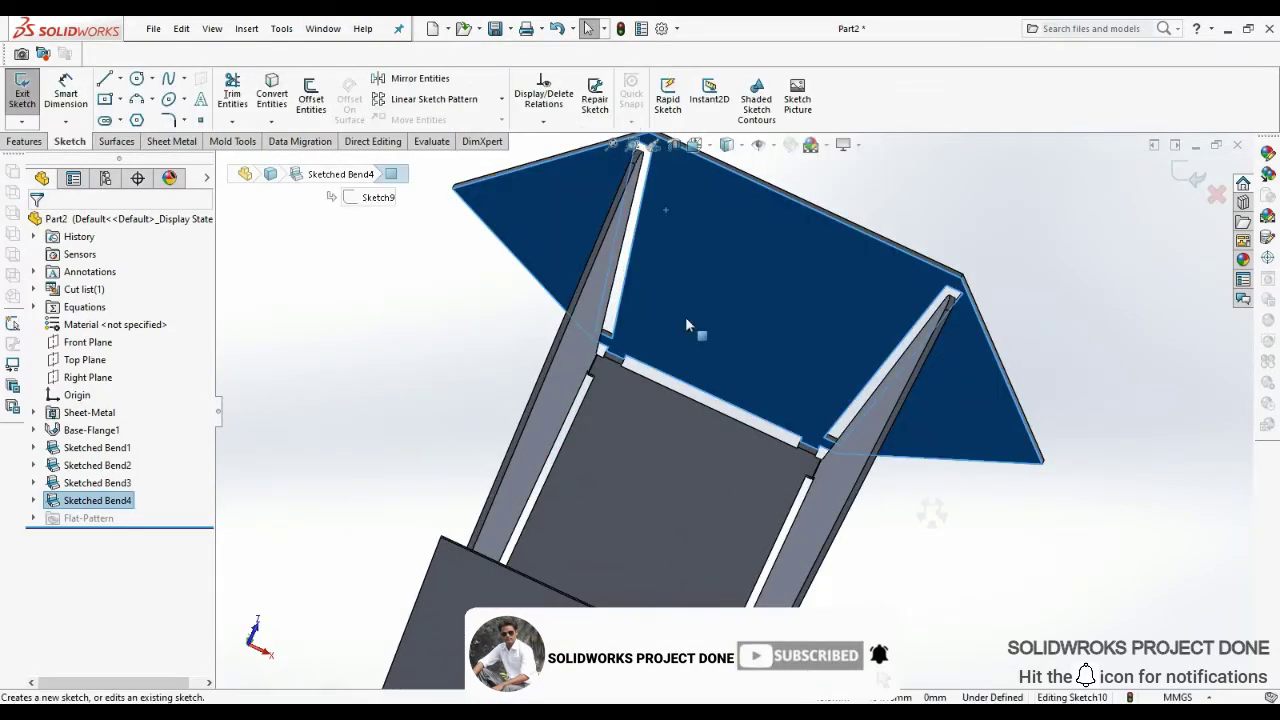
{"action": "middle_click_drag", "start_coordinate": [685, 316], "coordinate": [715, 479]}
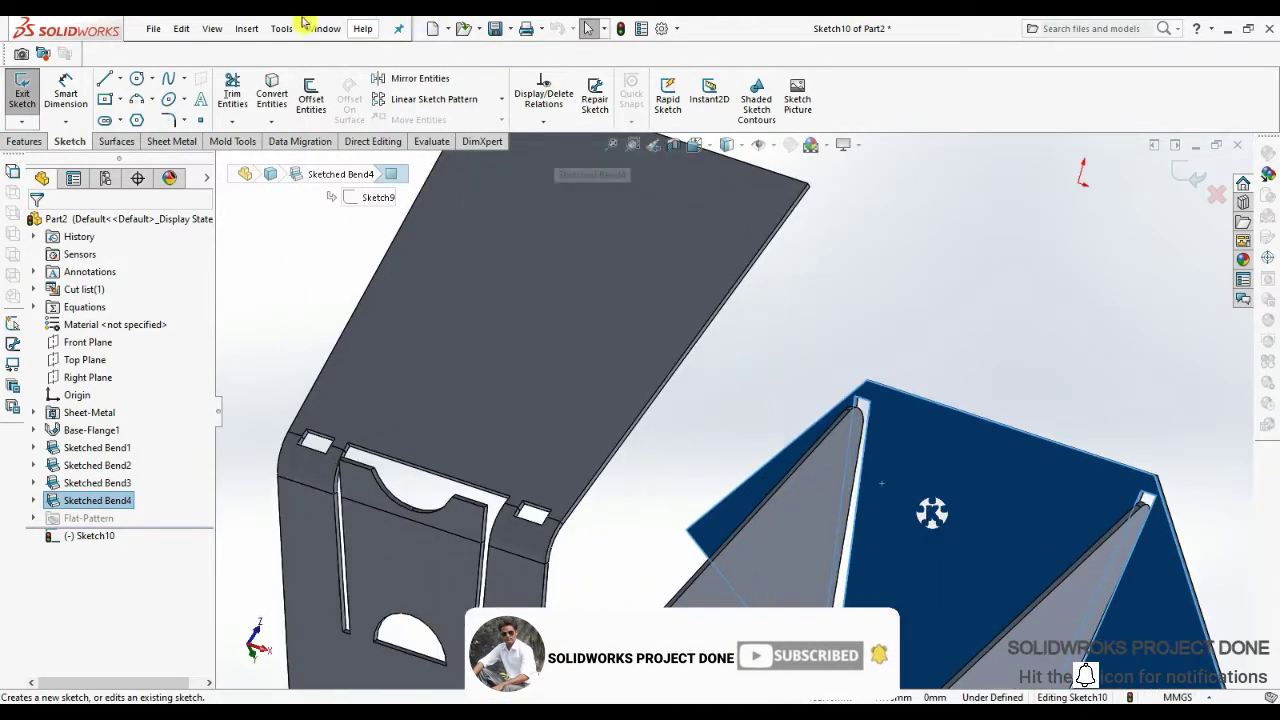
{"action": "key", "text": "l"}
{"action": "scroll", "coordinate": [790, 400], "scroll_direction": "down", "scroll_amount": 5}
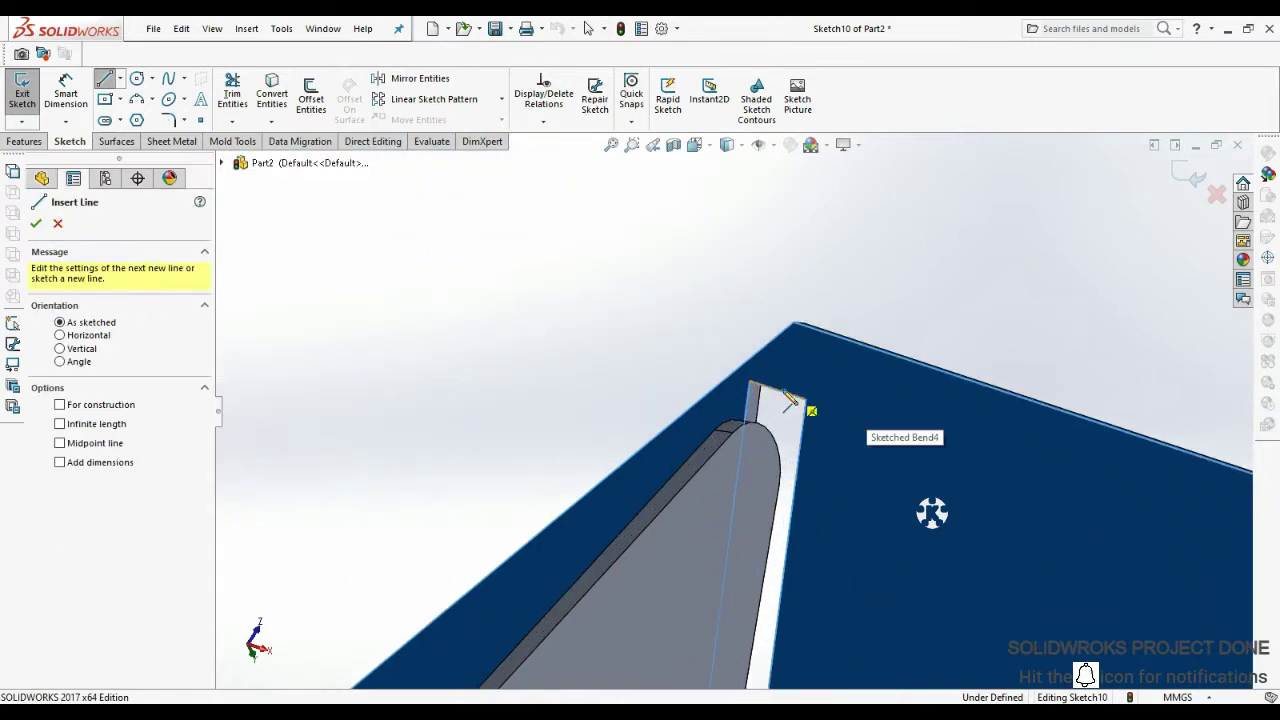
{"action": "left_click", "coordinate": [794, 323]}
{"action": "middle_click_drag", "start_coordinate": [700, 400], "coordinate": [688, 530]}
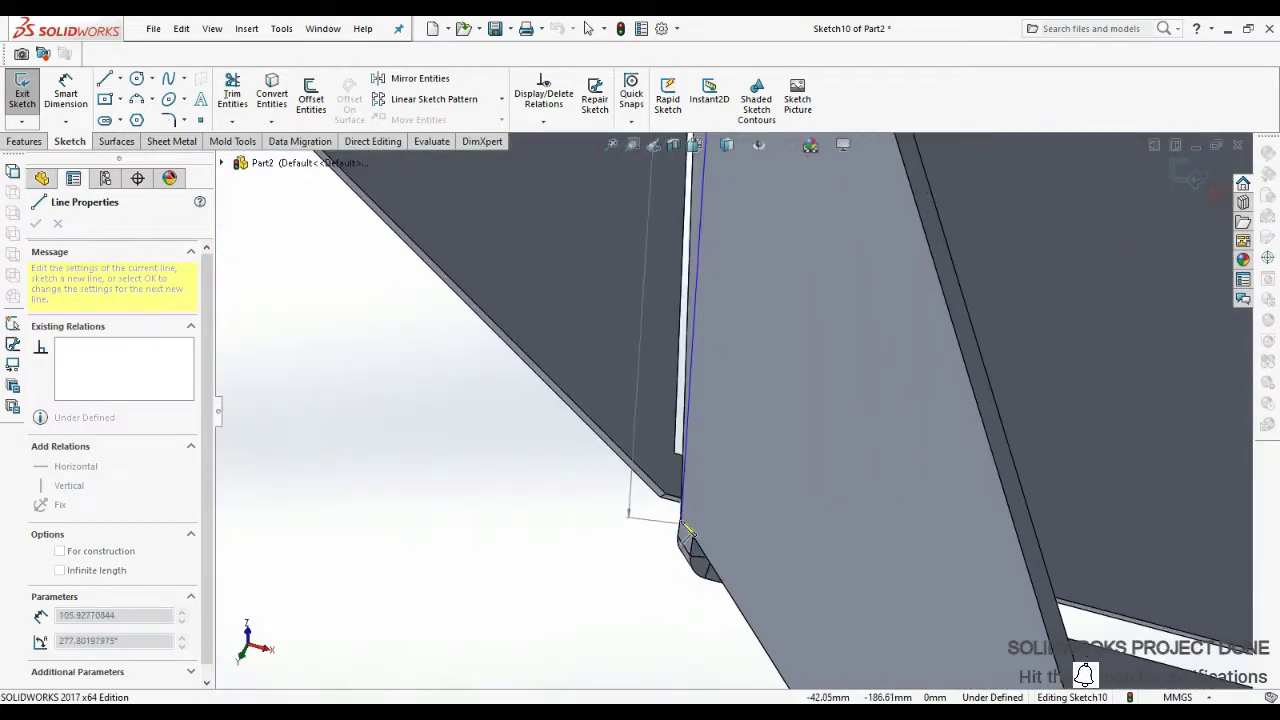
{"action": "scroll", "coordinate": [683, 507], "scroll_direction": "up", "scroll_amount": 5}
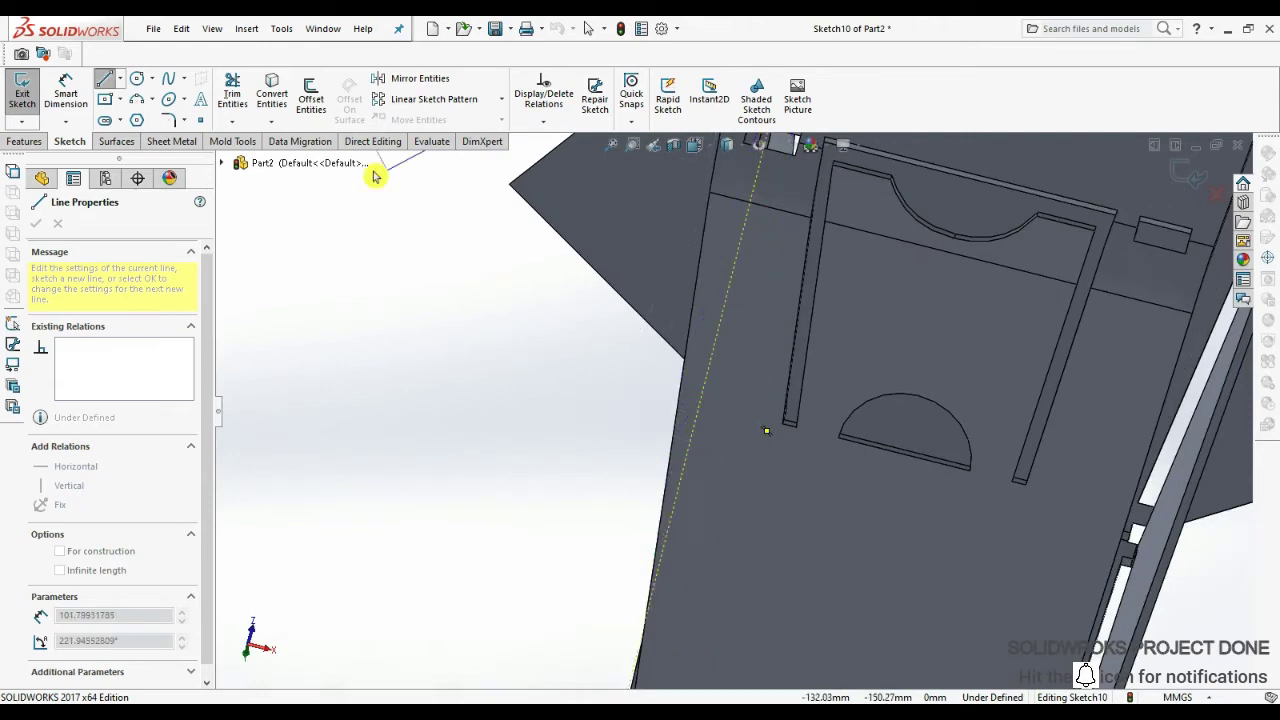
{"action": "key", "text": "Escape"}
- Look Normal To the sketch with hidden edges shown to locate the flap edges
{"action": "key", "text": "ctrl+8"}
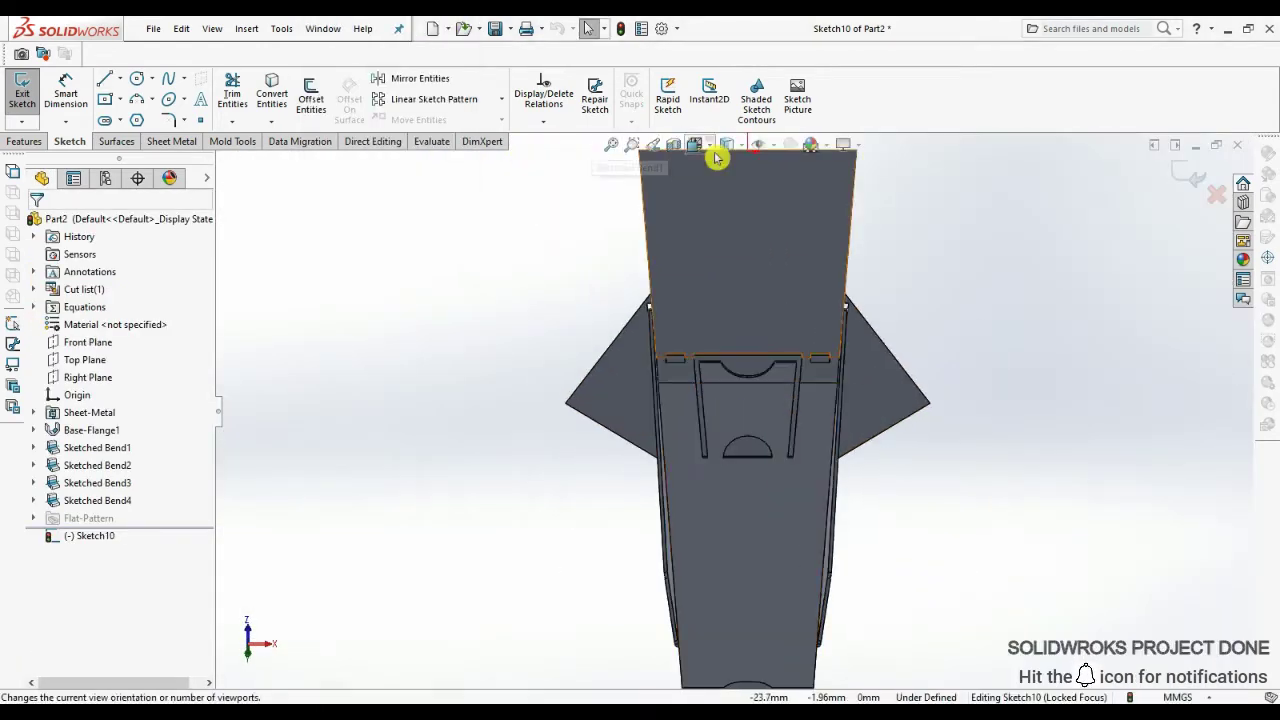
{"action": "key", "text": "f"}
{"action": "left_click", "coordinate": [728, 234]}
{"action": "scroll", "coordinate": [677, 386], "scroll_direction": "down", "scroll_amount": 4}
{"action": "scroll", "coordinate": [640, 374], "scroll_direction": "down", "scroll_amount": 2}
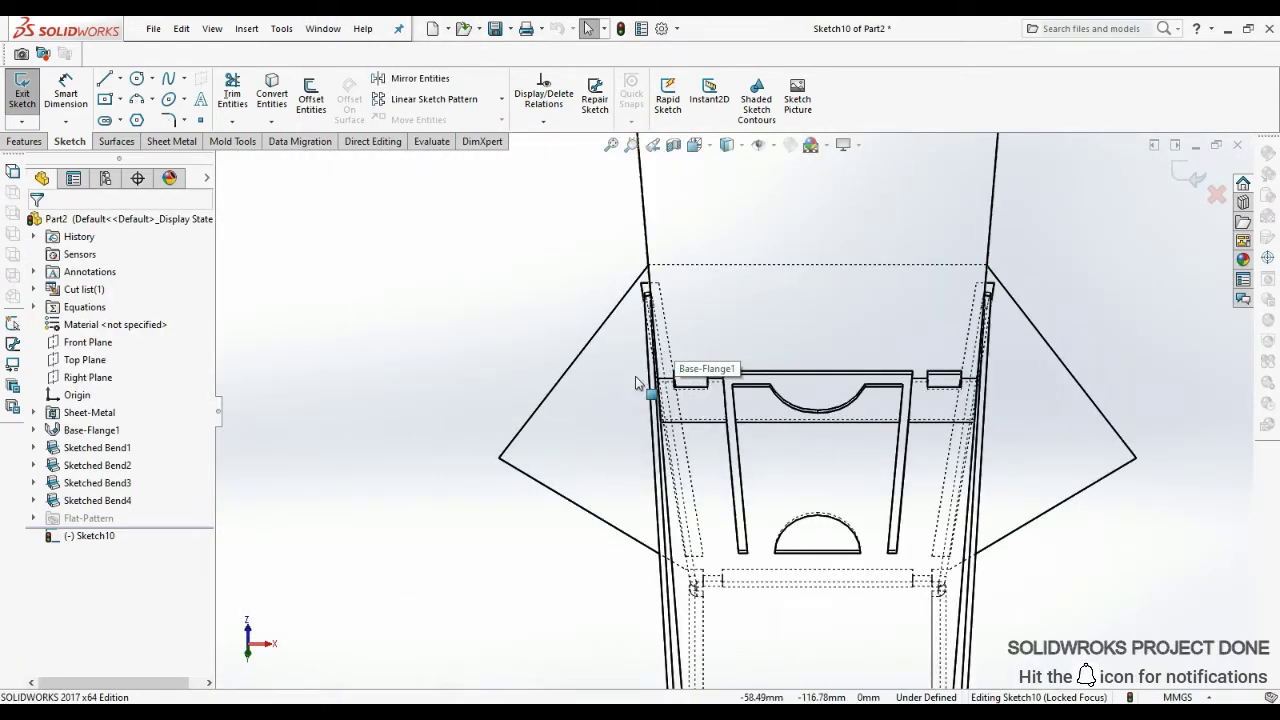
{"action": "scroll", "coordinate": [674, 386], "scroll_direction": "up", "scroll_amount": 2}
{"action": "scroll", "coordinate": [729, 434], "scroll_direction": "down", "scroll_amount": 2}
{"action": "scroll", "coordinate": [729, 434], "scroll_direction": "down", "scroll_amount": 3}
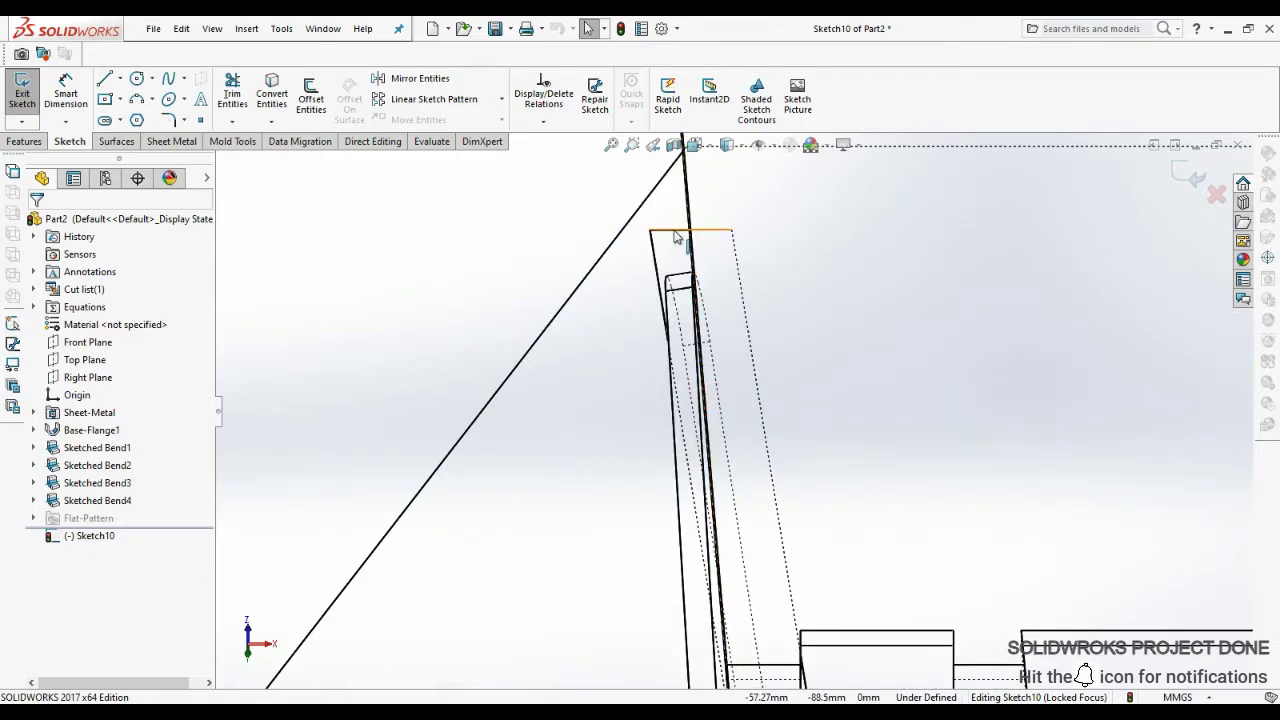
{"action": "mouse_move", "coordinate": [737, 400]}
{"action": "middle_mouse_down"}
{"action": "mouse_move", "coordinate": [674, 418]}
{"action": "mouse_move", "coordinate": [720, 320]}
{"action": "middle_mouse_up"}
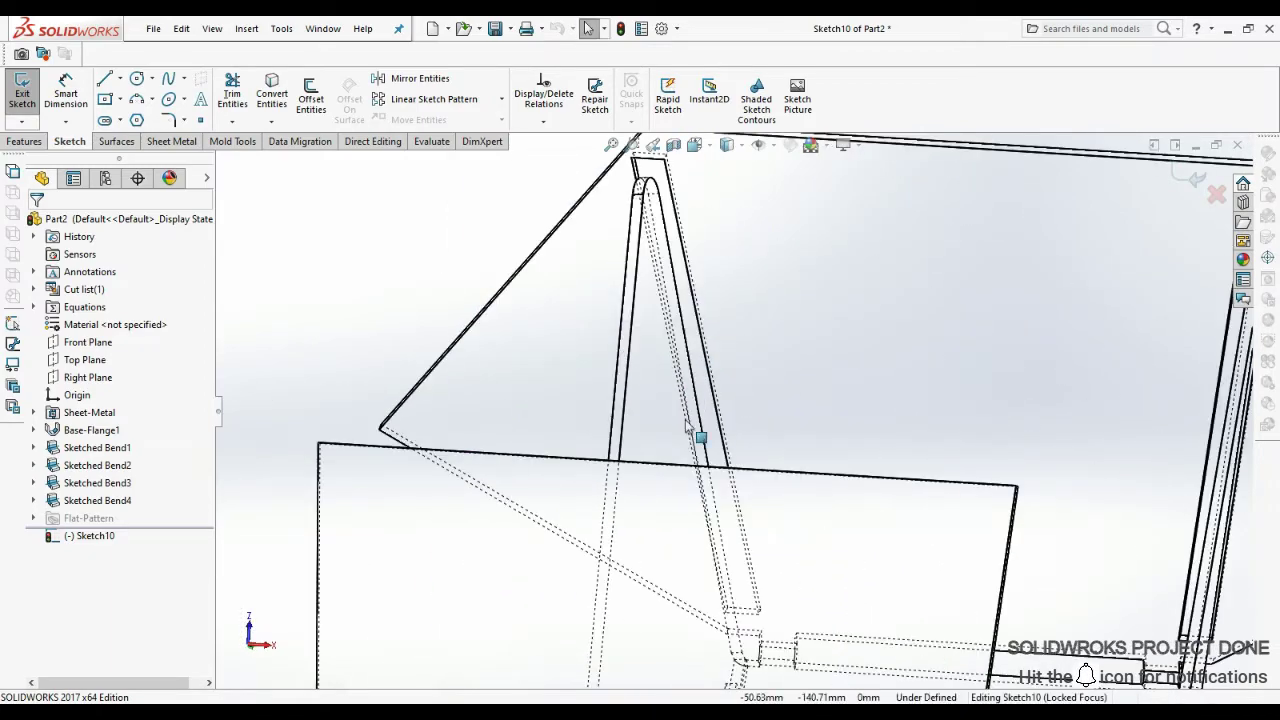
{"action": "key", "text": "ctrl+8"}
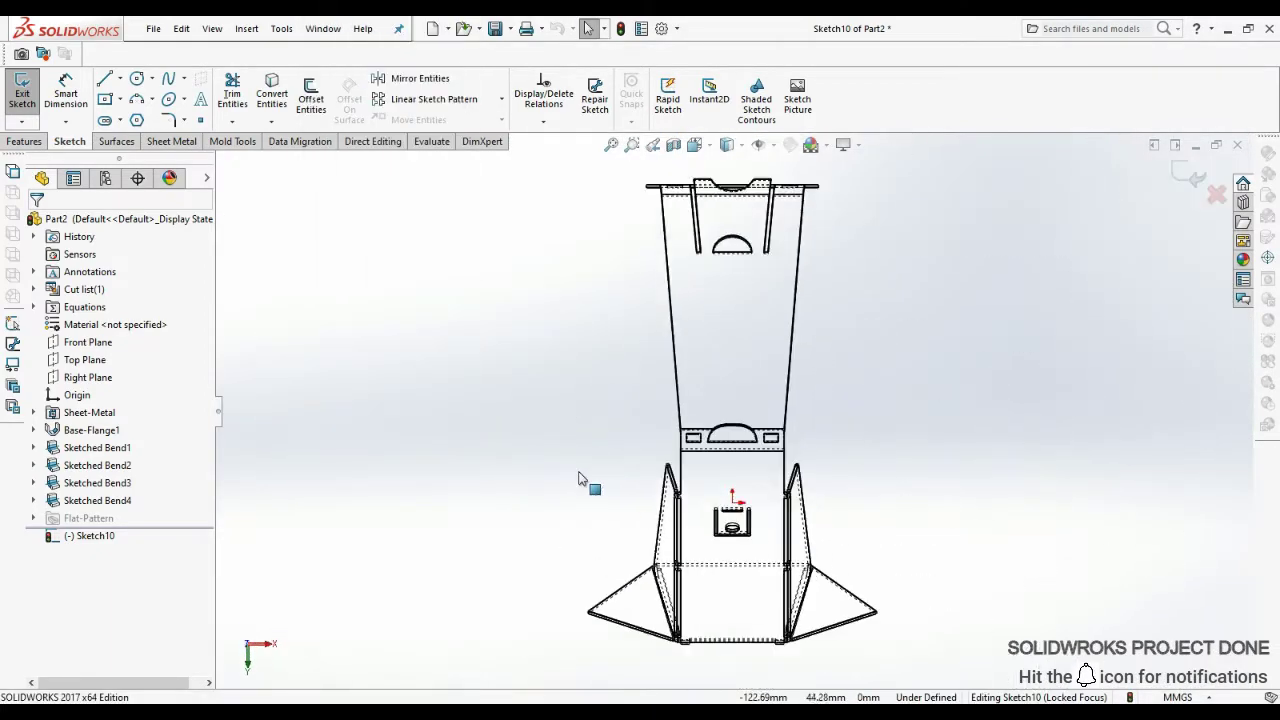
{"action": "scroll", "coordinate": [580, 480], "scroll_direction": "down", "scroll_amount": 2}
{"action": "mouse_move", "coordinate": [686, 589]}
{"action": "middle_mouse_down"}
{"action": "mouse_move", "coordinate": [709, 642]}
{"action": "mouse_move", "coordinate": [680, 414]}
{"action": "middle_mouse_up"}
{"action": "scroll", "coordinate": [680, 414], "scroll_direction": "down", "scroll_amount": 2}
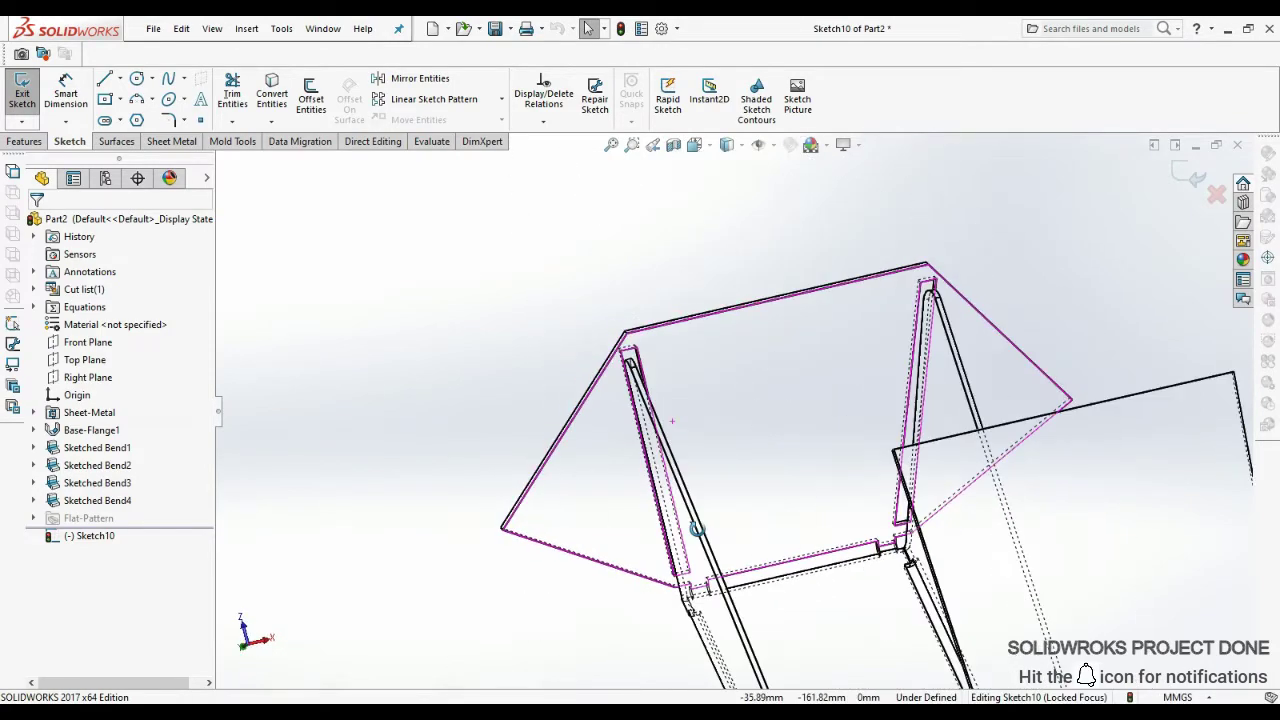
{"action": "scroll", "coordinate": [720, 533], "scroll_direction": "down", "scroll_amount": 3}
{"action": "middle_click_drag", "start_coordinate": [718, 533], "coordinate": [697, 333]}
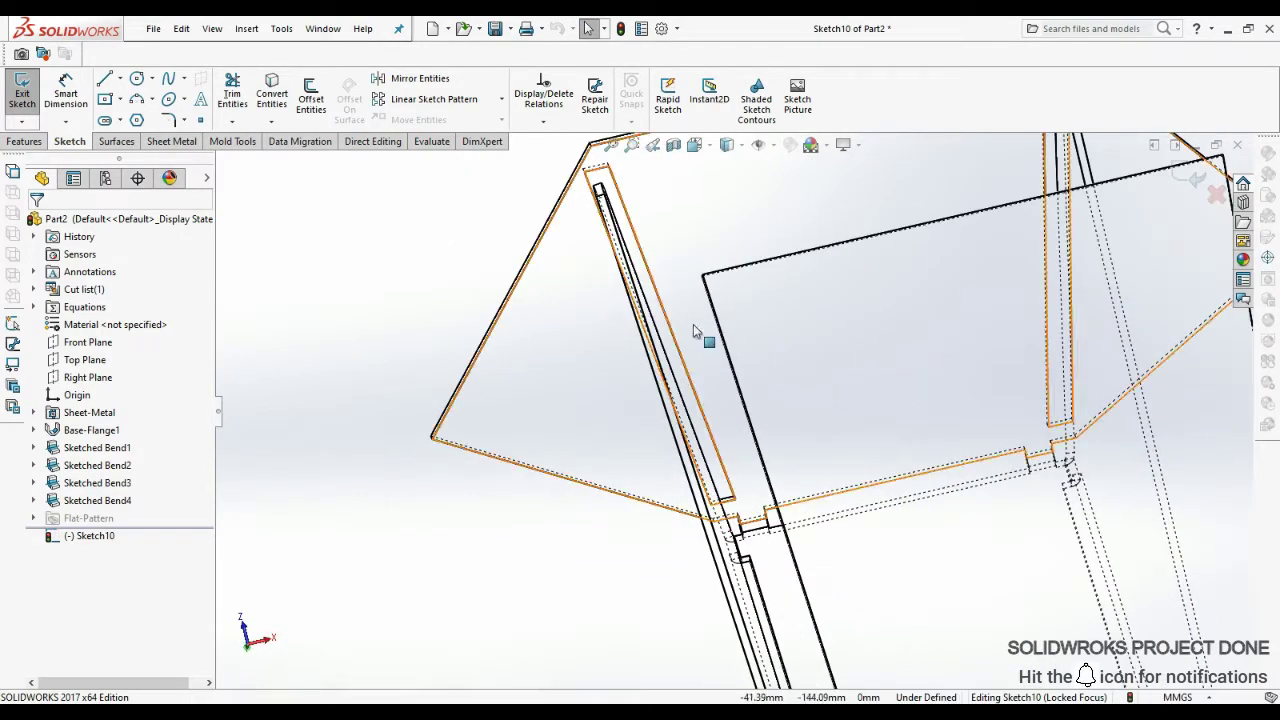
- Draw bend lines along the triangular flap edges down to the slot corners
{"action": "left_click", "coordinate": [105, 80]}
{"action": "left_click", "coordinate": [605, 168]}
{"action": "scroll", "coordinate": [770, 560], "scroll_direction": "down", "scroll_amount": 3}
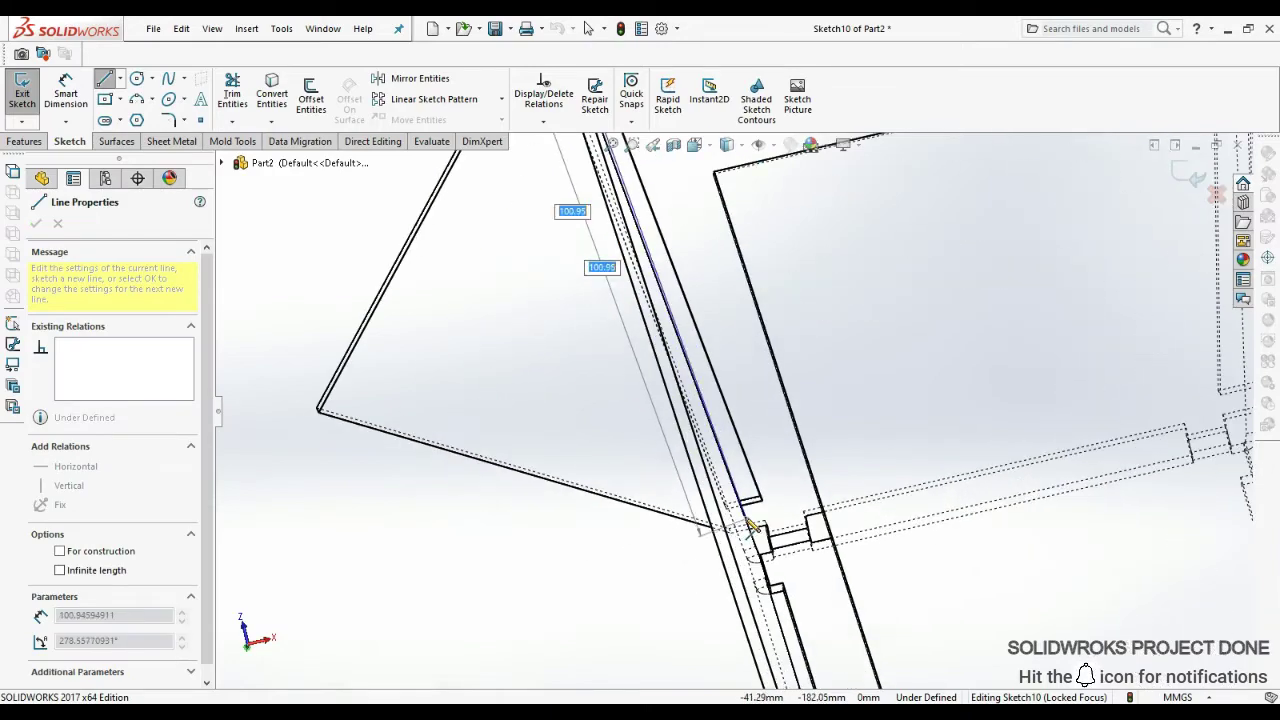
{"action": "scroll", "coordinate": [775, 484], "scroll_direction": "down", "scroll_amount": 2}
{"action": "middle_click_drag", "start_coordinate": [745, 477], "coordinate": [714, 357]}
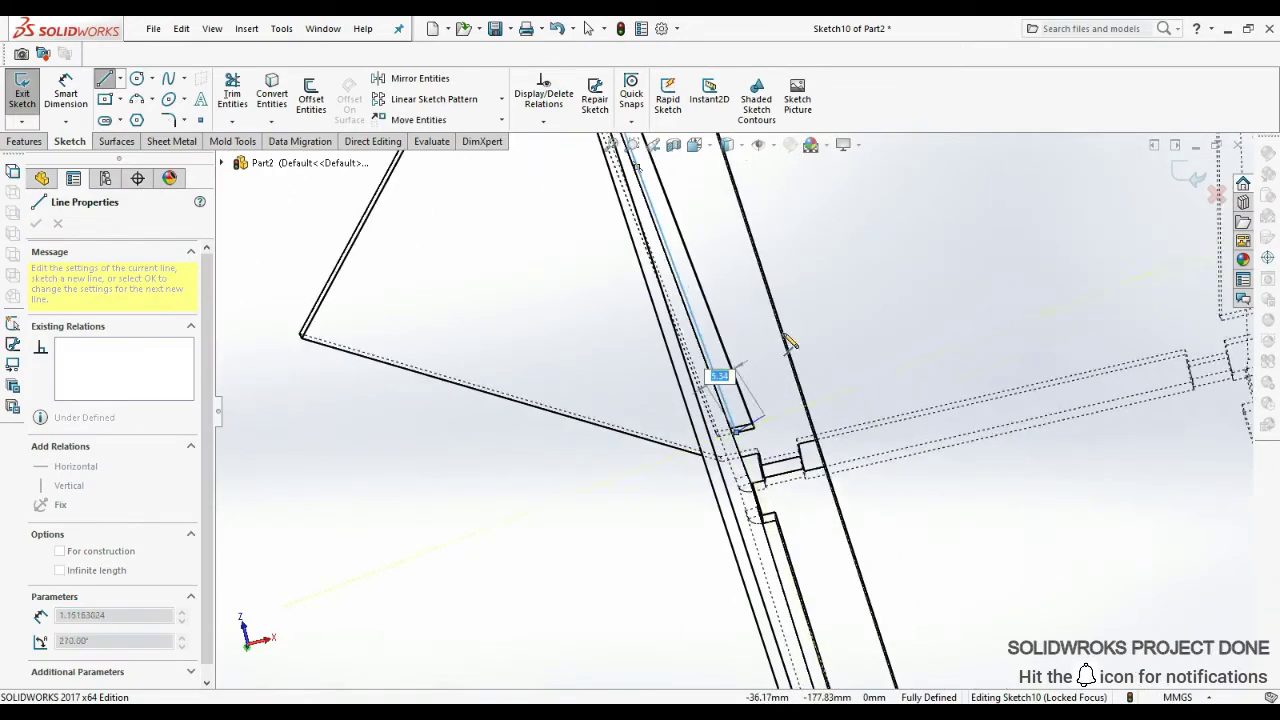
{"action": "right_click", "coordinate": [808, 329]}
{"action": "left_click", "coordinate": [850, 368]}
{"action": "mouse_move", "coordinate": [850, 368]}
{"action": "middle_mouse_down"}
{"action": "mouse_move", "coordinate": [775, 240]}
{"action": "mouse_move", "coordinate": [860, 380]}
{"action": "middle_mouse_up"}
{"action": "left_click", "coordinate": [771, 236]}
{"action": "scroll", "coordinate": [880, 400], "scroll_direction": "down", "scroll_amount": 3}
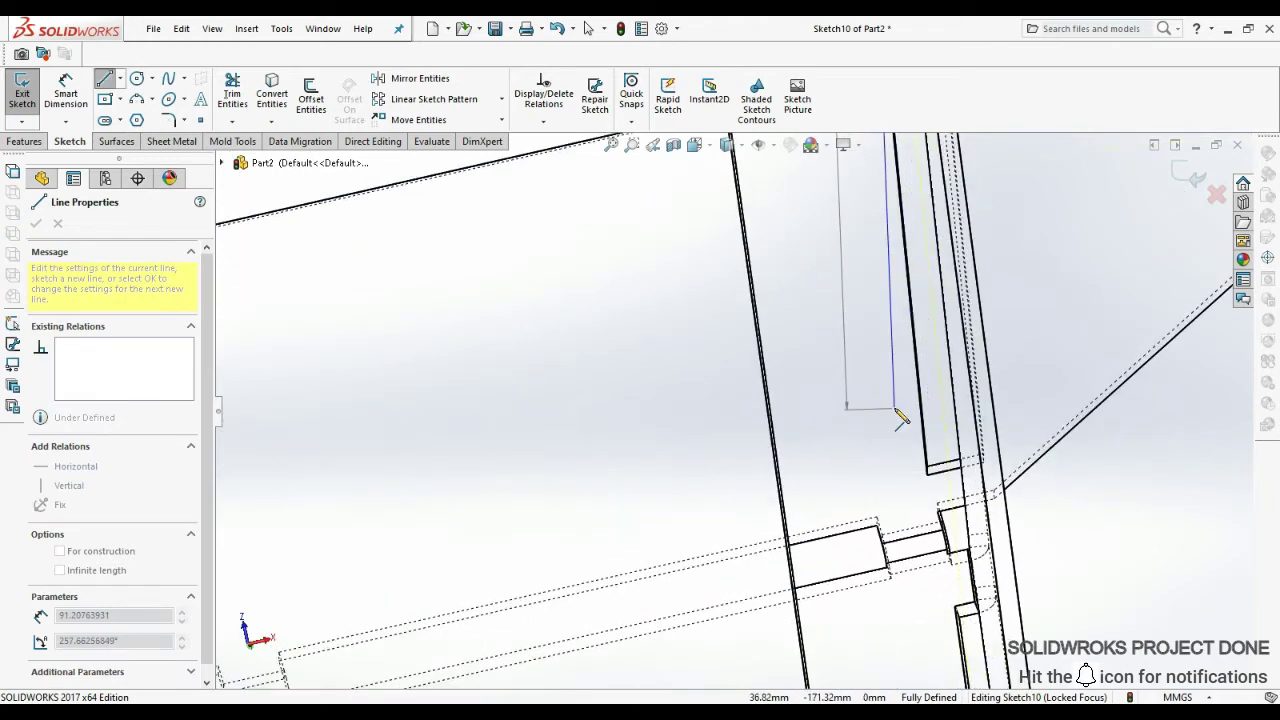
{"action": "scroll", "coordinate": [900, 420], "scroll_direction": "down", "scroll_amount": 2}
{"action": "scroll", "coordinate": [900, 480], "scroll_direction": "up", "scroll_amount": 3}
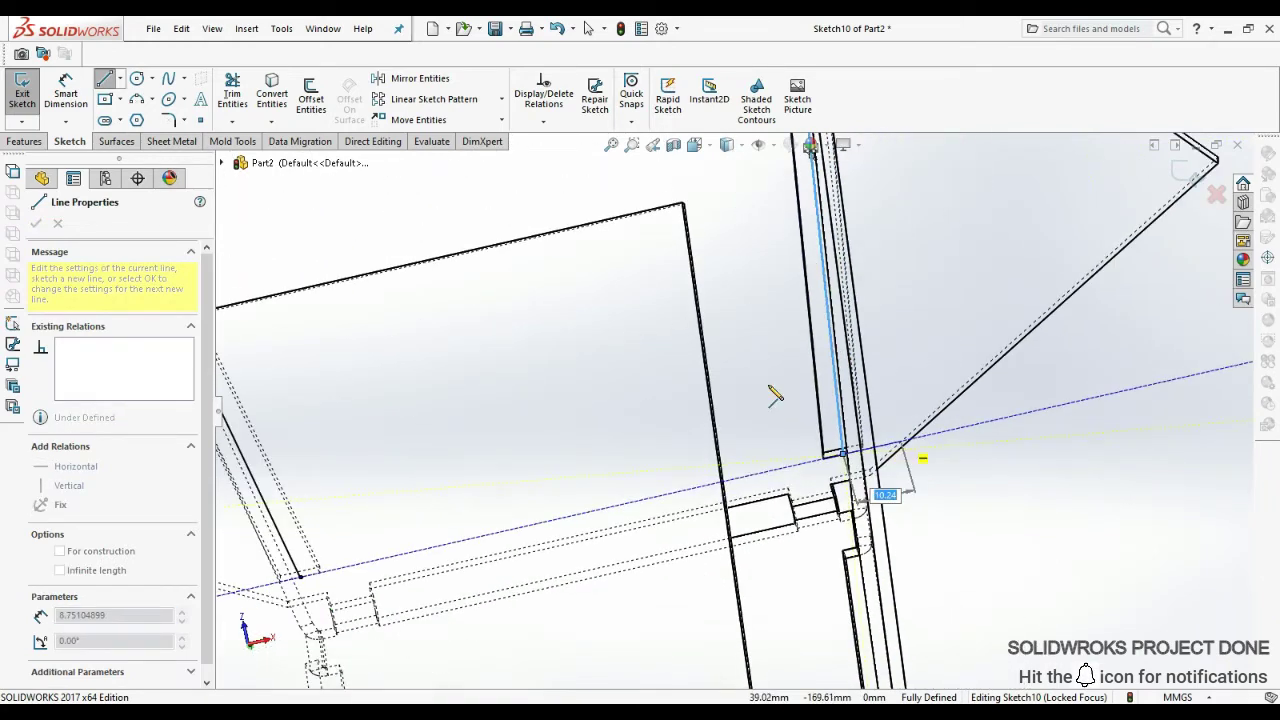
{"action": "key", "text": "Escape"}
- Start a sketched bend from Sketch10 with the top face fixed at 90°
{"action": "mouse_move", "coordinate": [731, 149]}
{"action": "middle_mouse_down"}
{"action": "mouse_move", "coordinate": [694, 200]}
{"action": "mouse_move", "coordinate": [643, 397]}
{"action": "mouse_move", "coordinate": [654, 391]}
{"action": "mouse_move", "coordinate": [477, 471]}
{"action": "mouse_move", "coordinate": [443, 520]}
{"action": "mouse_move", "coordinate": [484, 565]}
{"action": "mouse_move", "coordinate": [803, 403]}
{"action": "mouse_move", "coordinate": [734, 509]}
{"action": "middle_mouse_up"}
{"action": "scroll", "coordinate": [682, 376], "scroll_direction": "down", "scroll_amount": 3}
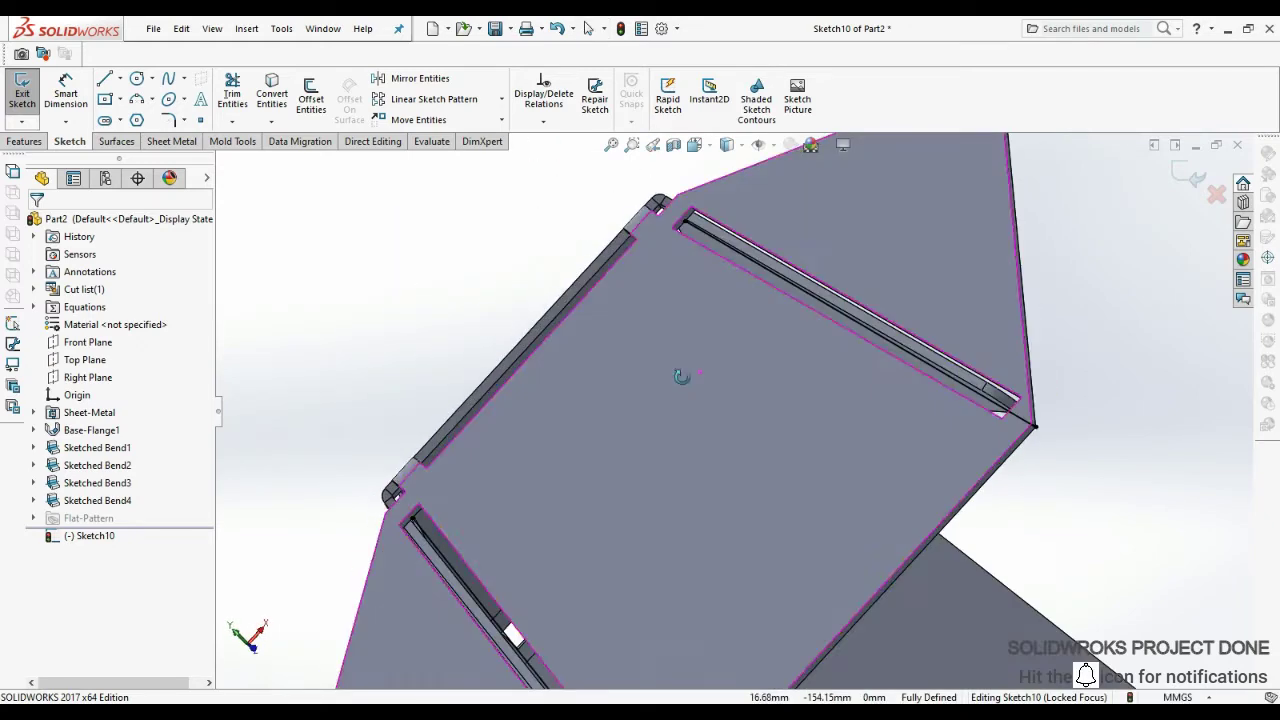
{"action": "scroll", "coordinate": [684, 455], "scroll_direction": "up", "scroll_amount": 3}
{"action": "middle_click_drag", "start_coordinate": [709, 563], "coordinate": [600, 480]}
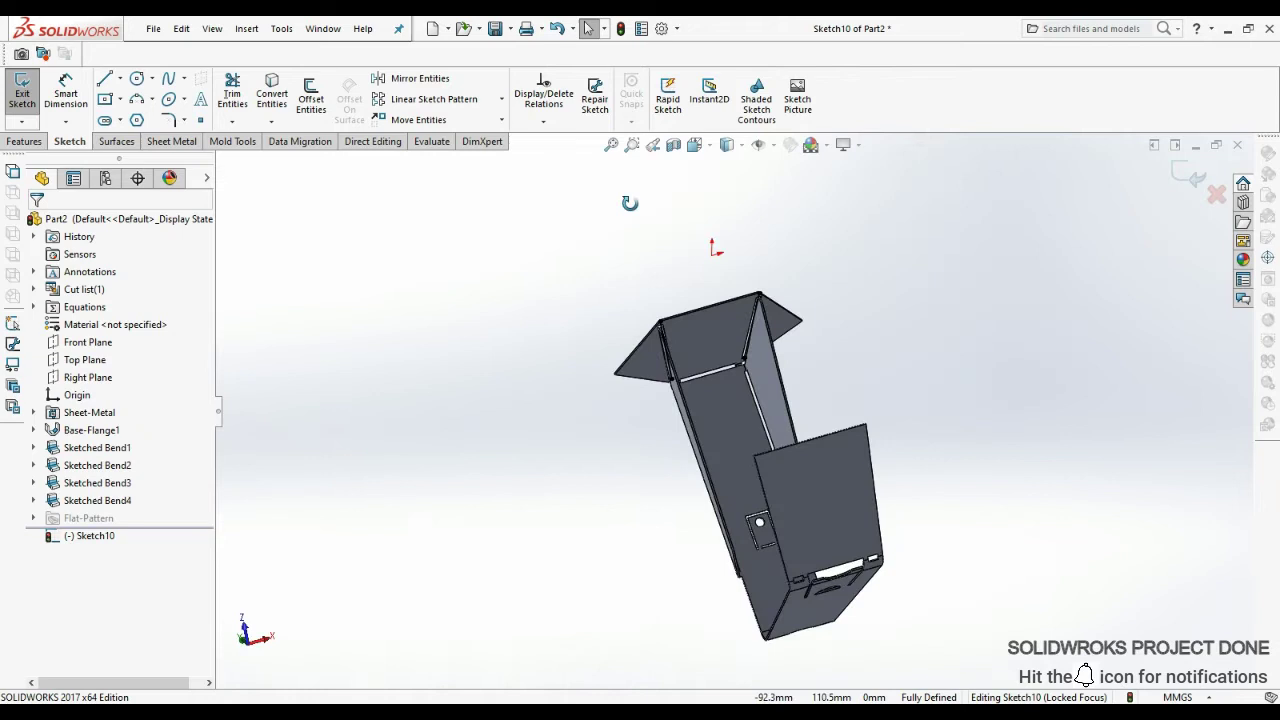
{"action": "left_click", "coordinate": [174, 141]}
{"action": "left_click", "coordinate": [274, 106]}
{"action": "left_click", "coordinate": [697, 344]}
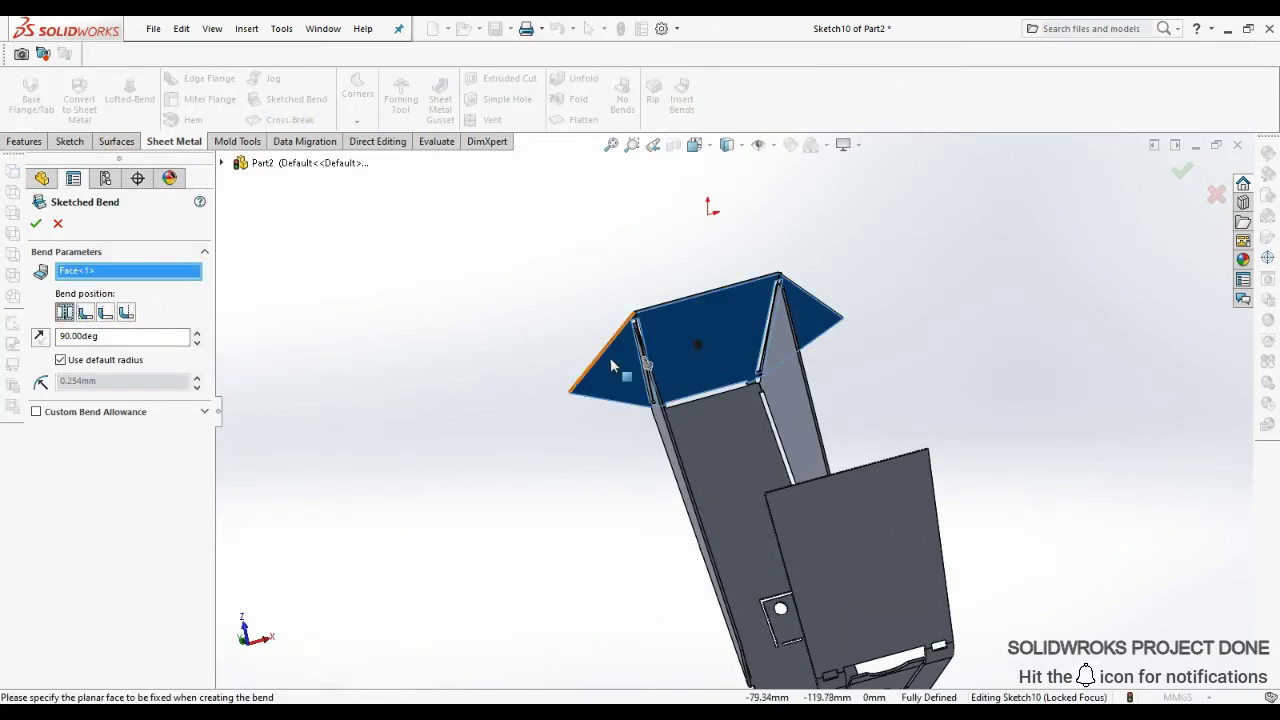
- Cancel the bend and trim the excess sketch line at the flap-to-wall corner
{"action": "scroll", "coordinate": [612, 366], "scroll_direction": "down", "scroll_amount": 2}
{"action": "middle_click_drag", "start_coordinate": [651, 371], "coordinate": [686, 450]}
{"action": "scroll", "coordinate": [686, 450], "scroll_direction": "down", "scroll_amount": 3}
{"action": "scroll", "coordinate": [781, 404], "scroll_direction": "down", "scroll_amount": 3}
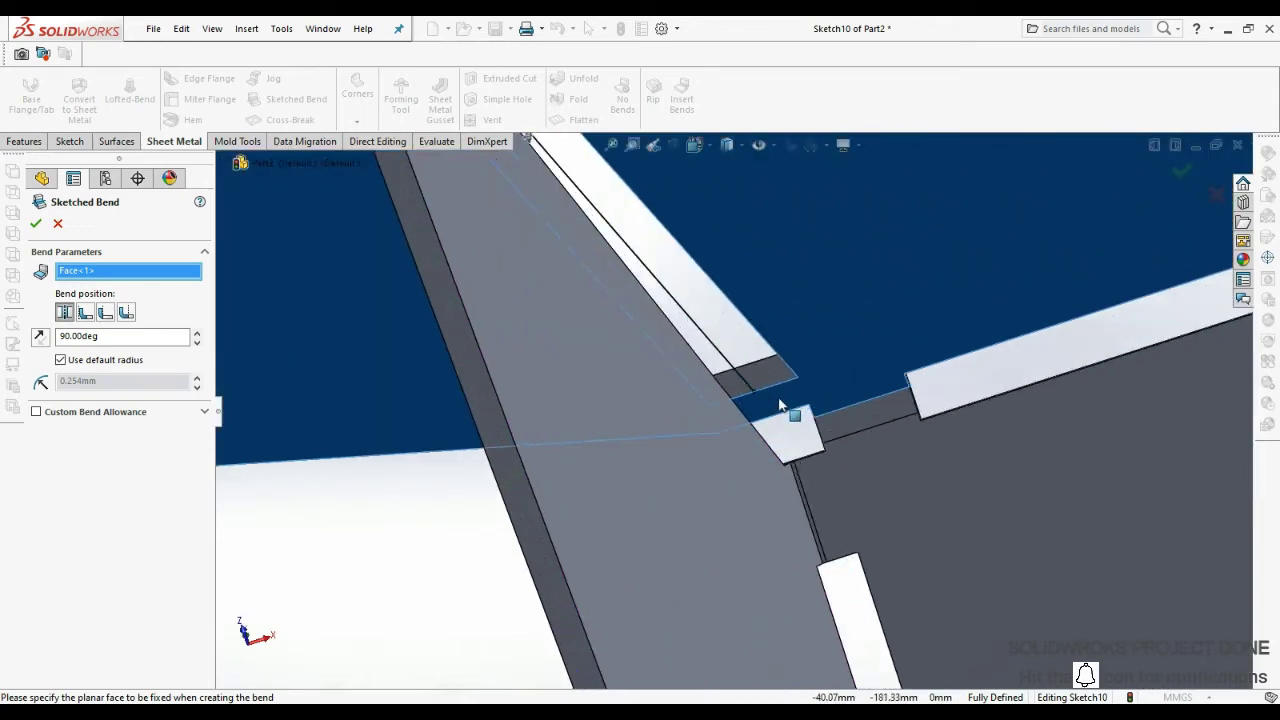
{"action": "scroll", "coordinate": [781, 404], "scroll_direction": "down", "scroll_amount": 3}
{"action": "left_click", "coordinate": [58, 223]}
{"action": "left_click", "coordinate": [69, 141]}
{"action": "left_click", "coordinate": [232, 93]}
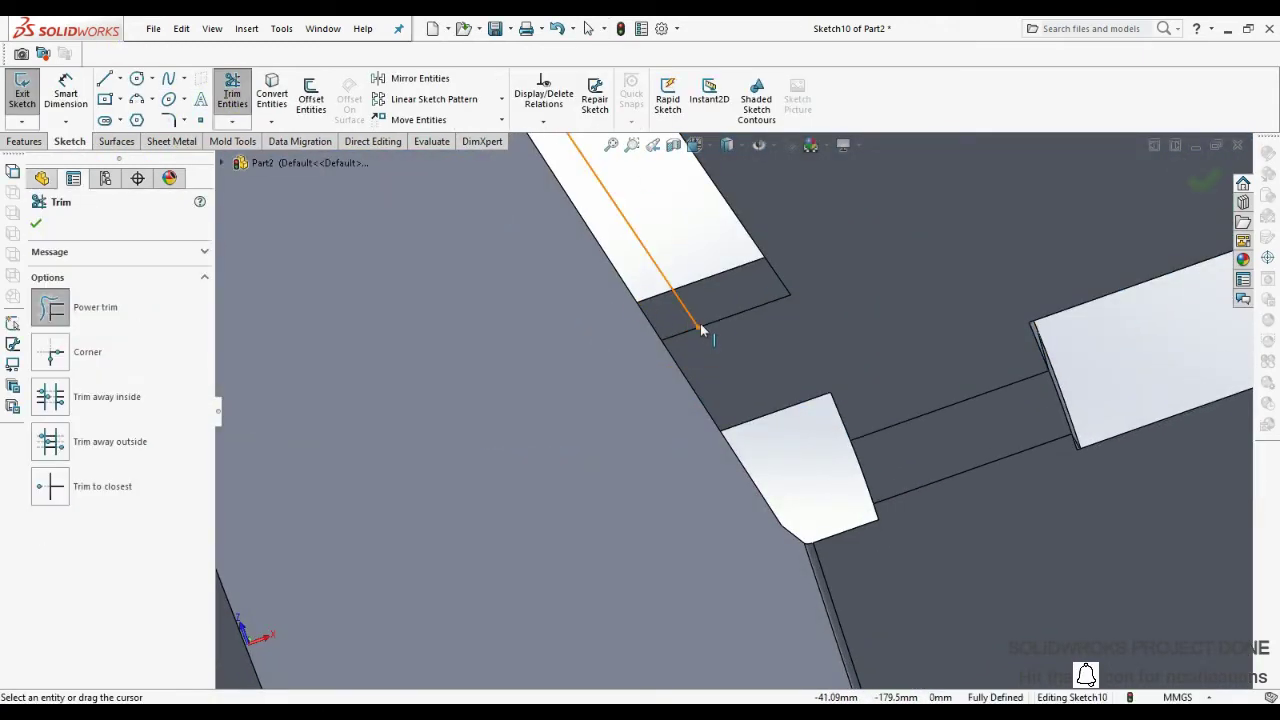
{"action": "mouse_move", "coordinate": [703, 331]}
{"action": "middle_mouse_down"}
{"action": "mouse_move", "coordinate": [1029, 420]}
{"action": "mouse_move", "coordinate": [1008, 295]}
{"action": "middle_mouse_up"}
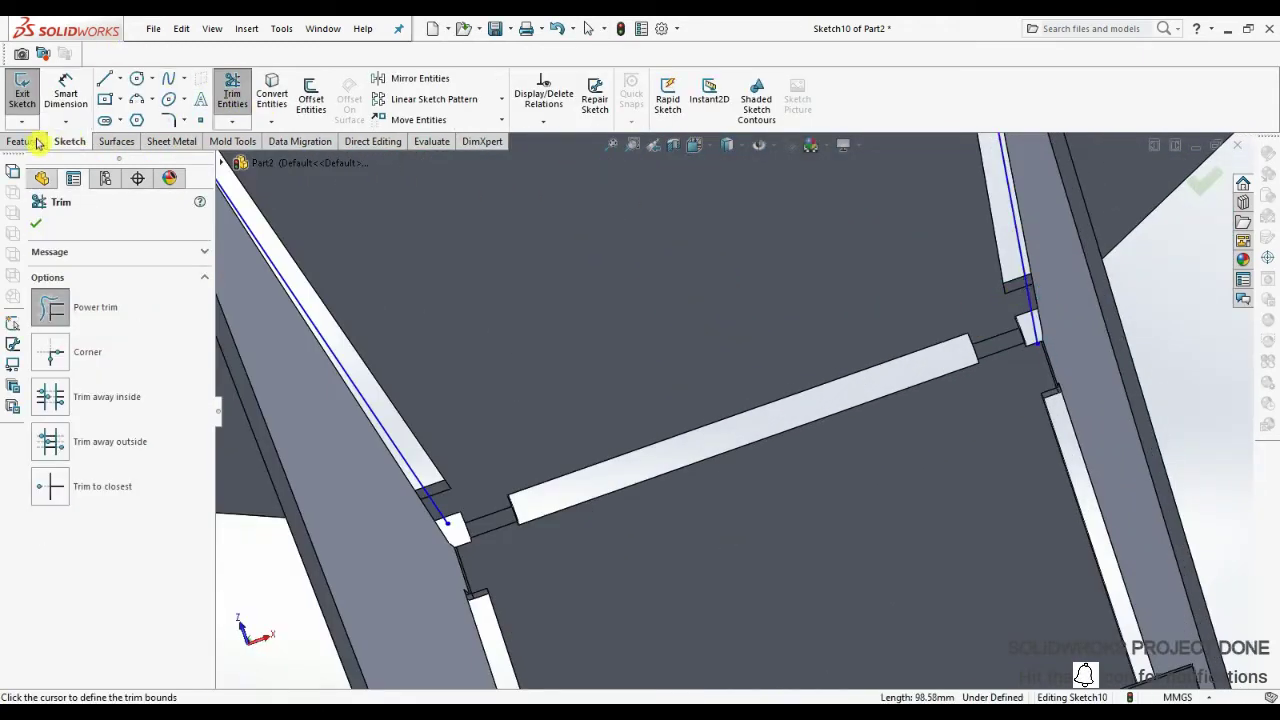
- Restart the sketched bend from Sketch10 with the top face fixed
{"action": "left_click", "coordinate": [174, 141]}
{"action": "left_click", "coordinate": [285, 99]}
{"action": "left_click", "coordinate": [675, 272]}
{"action": "scroll", "coordinate": [660, 310], "scroll_direction": "up", "scroll_amount": 3}
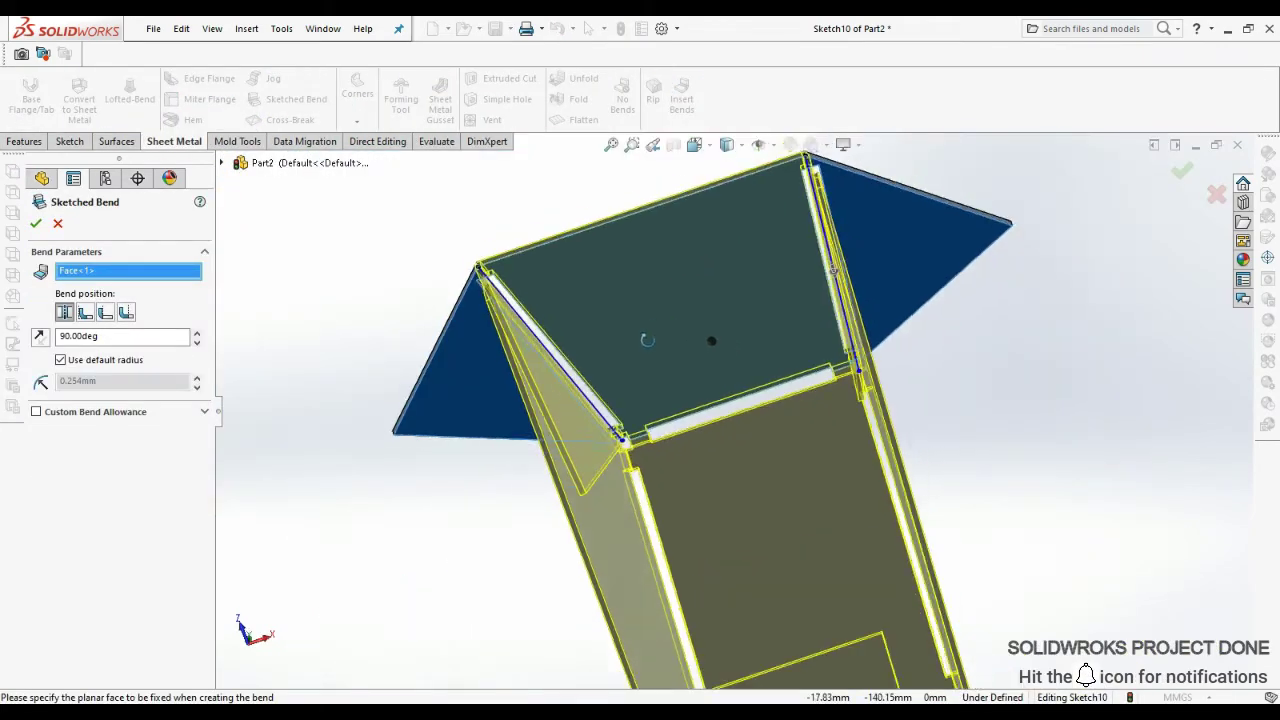
{"action": "middle_click_drag", "start_coordinate": [647, 340], "coordinate": [636, 323]}
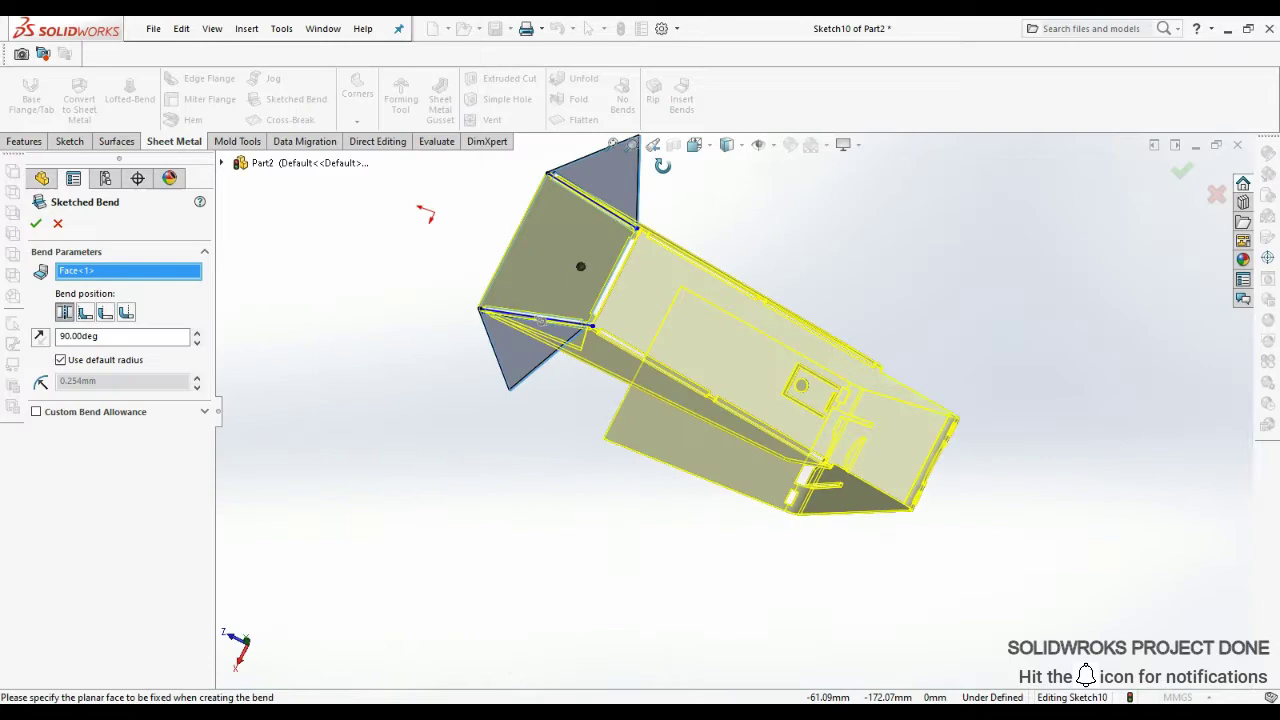
{"action": "key", "text": "ctrl+1"}
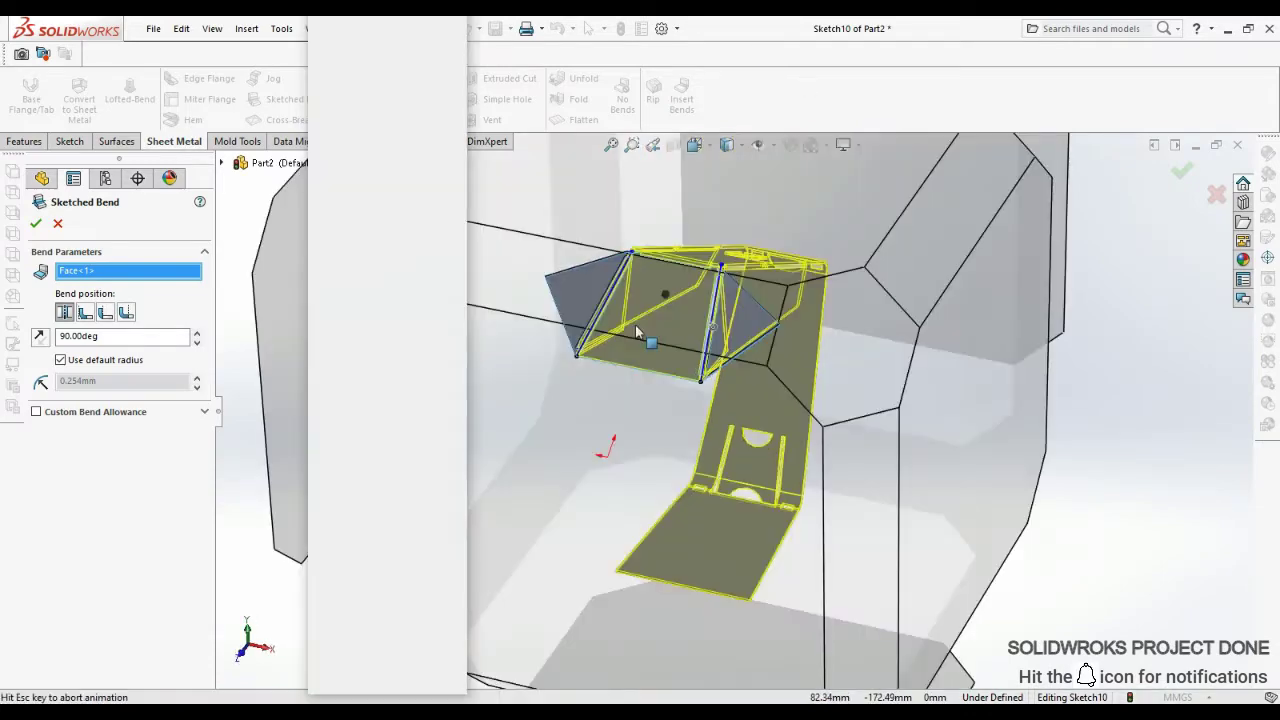
{"action": "scroll", "coordinate": [669, 331], "scroll_direction": "down", "scroll_amount": 5}
{"action": "middle_click_drag", "start_coordinate": [669, 331], "coordinate": [661, 268]}
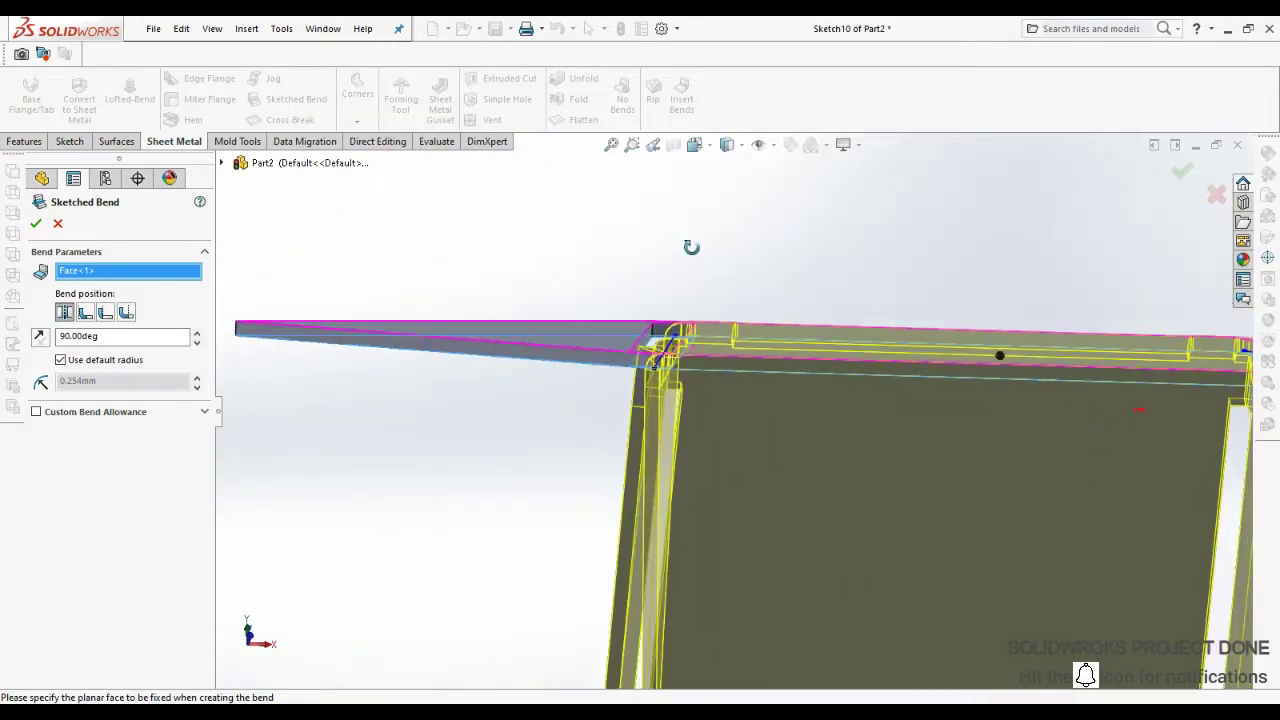
- Set Material Inside and an 85° angle, then apply it as Sketched Bend5
{"action": "left_click", "coordinate": [126, 313]}
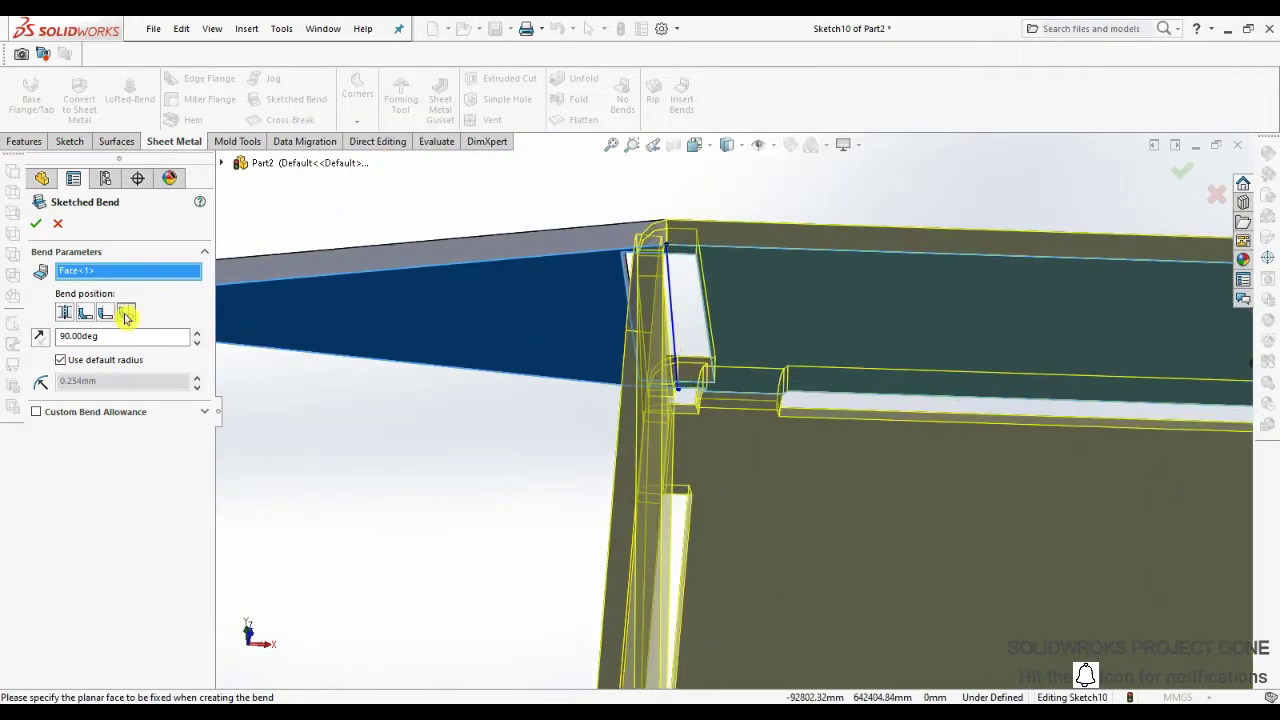
{"action": "left_click", "coordinate": [89, 318]}
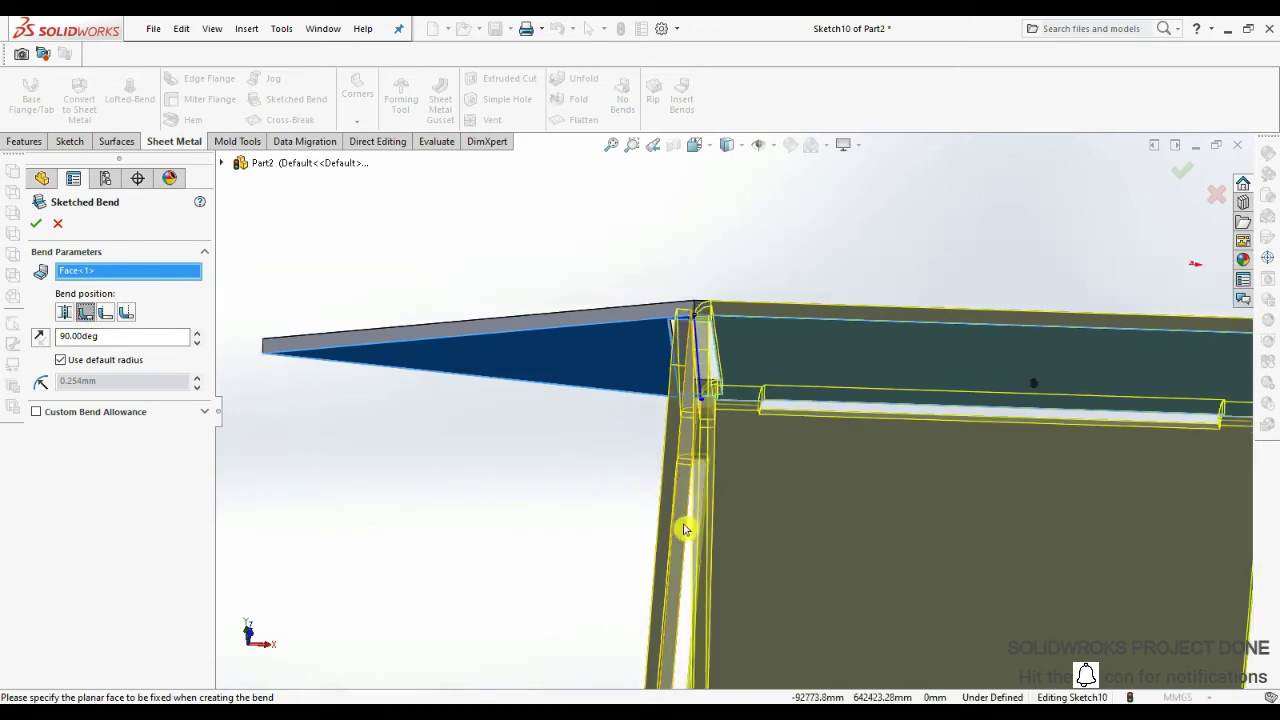
{"action": "left_click", "coordinate": [197, 343]}
{"action": "left_click", "coordinate": [197, 343]}
{"action": "left_click", "coordinate": [197, 343]}
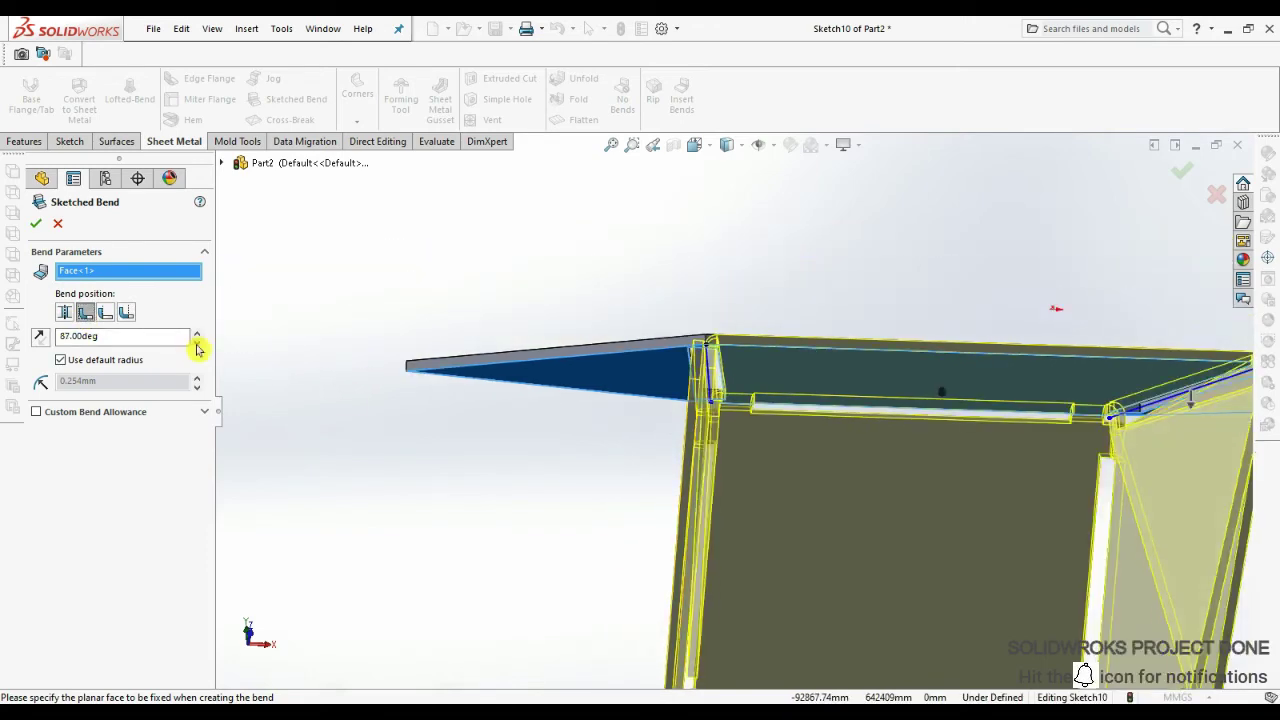
{"action": "scroll", "coordinate": [755, 543], "scroll_direction": "up", "scroll_amount": 3}
{"action": "scroll", "coordinate": [729, 543], "scroll_direction": "down", "scroll_amount": 5}
{"action": "scroll", "coordinate": [771, 466], "scroll_direction": "down", "scroll_amount": 5}
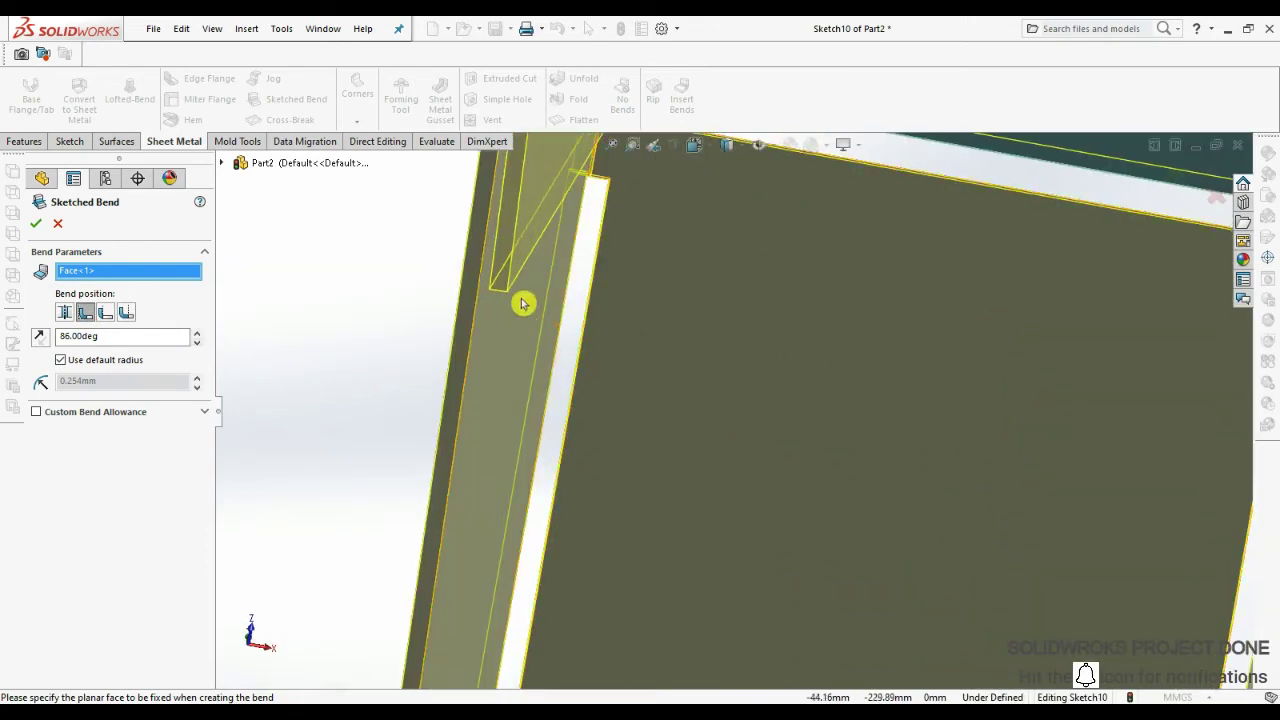
{"action": "scroll", "coordinate": [289, 320], "scroll_direction": "up", "scroll_amount": 3}
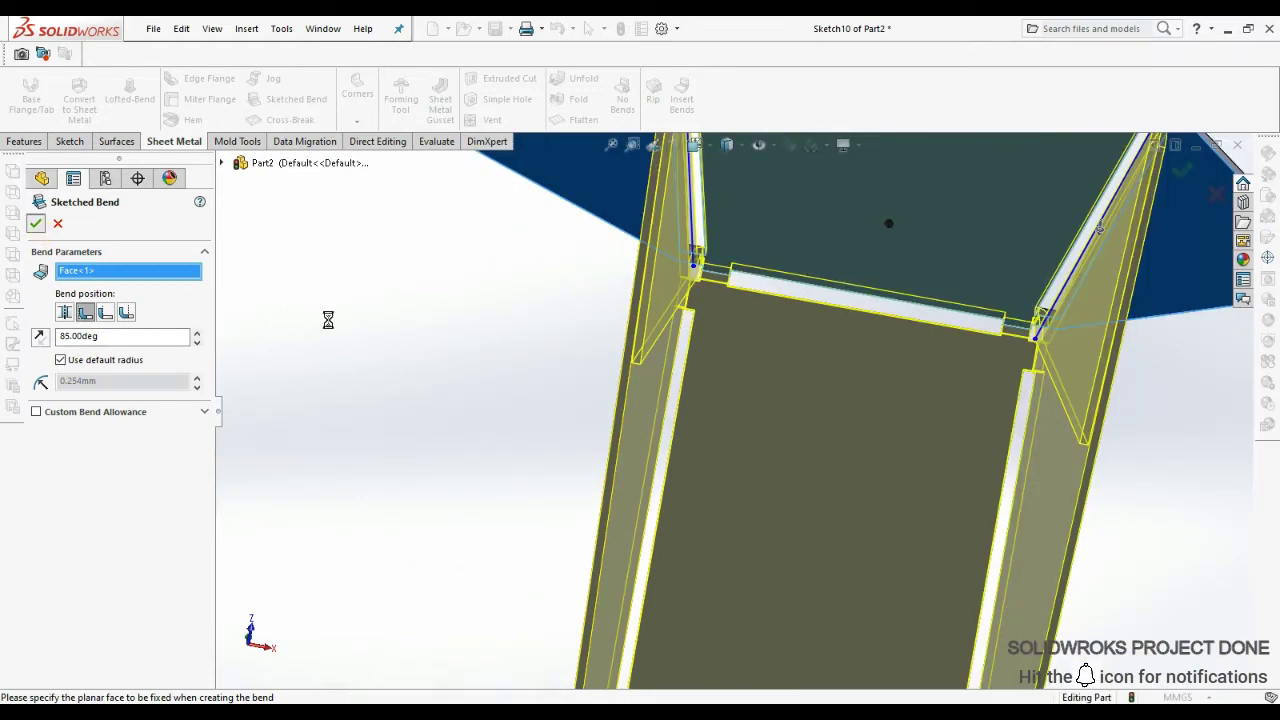
{"action": "key", "text": "Return"}
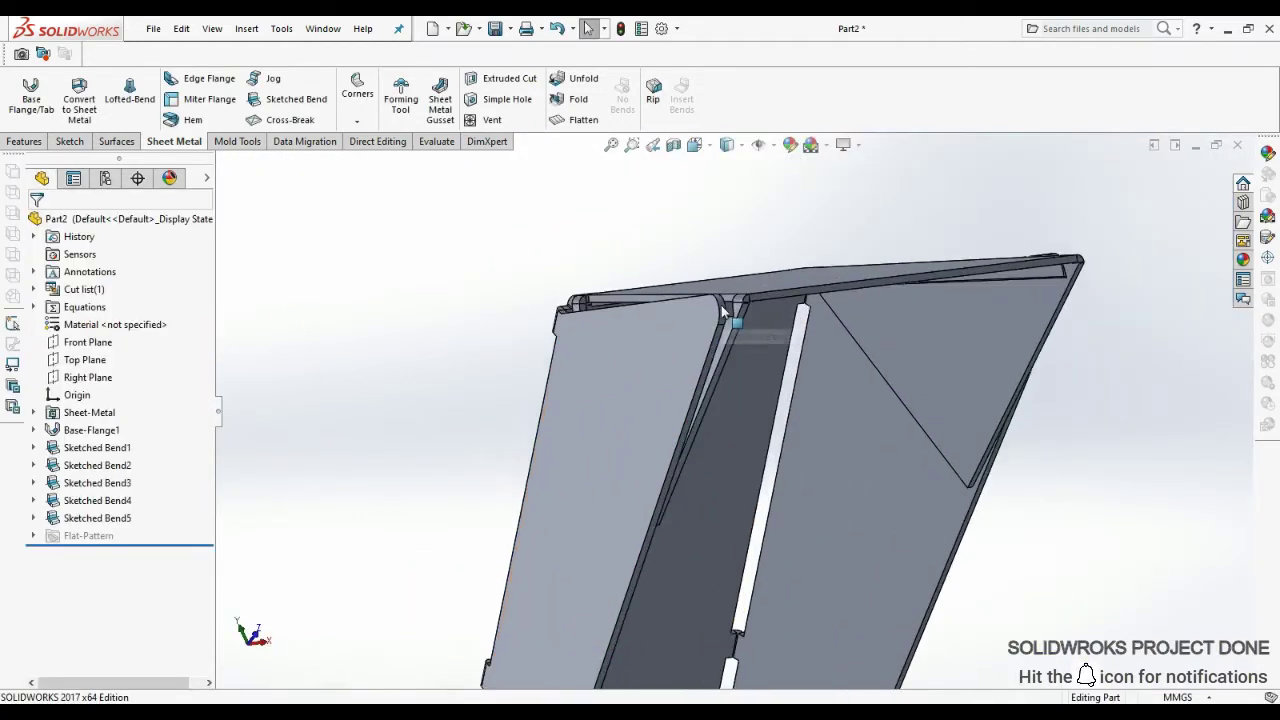
- Turn the part to the back face with the cut-out tab and start a sketch on it
{"action": "middle_click_drag", "start_coordinate": [721, 305], "coordinate": [568, 410]}
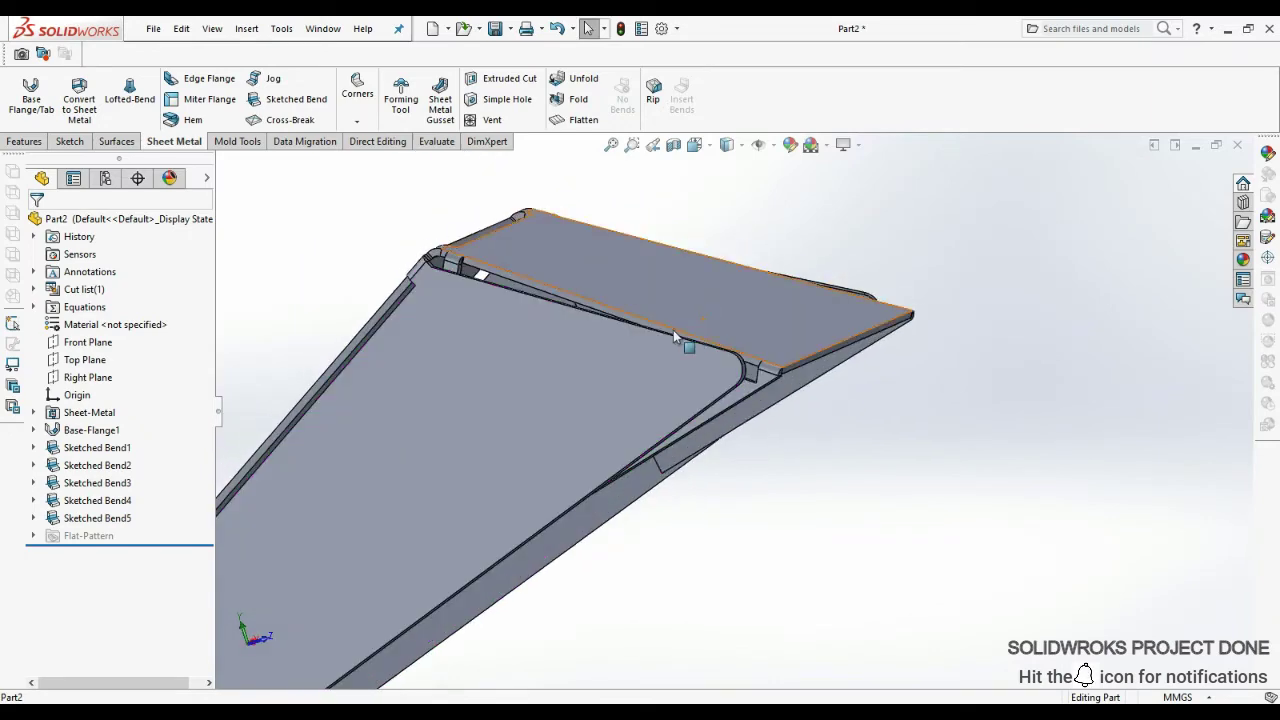
{"action": "scroll", "coordinate": [668, 448], "scroll_direction": "up", "scroll_amount": 5}
{"action": "mouse_move", "coordinate": [668, 448]}
{"action": "middle_mouse_down"}
{"action": "mouse_move", "coordinate": [750, 494]}
{"action": "mouse_move", "coordinate": [571, 428]}
{"action": "mouse_move", "coordinate": [700, 480]}
{"action": "middle_mouse_up"}
{"action": "scroll", "coordinate": [665, 357], "scroll_direction": "down", "scroll_amount": 3}
{"action": "middle_click_drag", "start_coordinate": [665, 357], "coordinate": [566, 277]}
{"action": "left_click", "coordinate": [651, 334]}
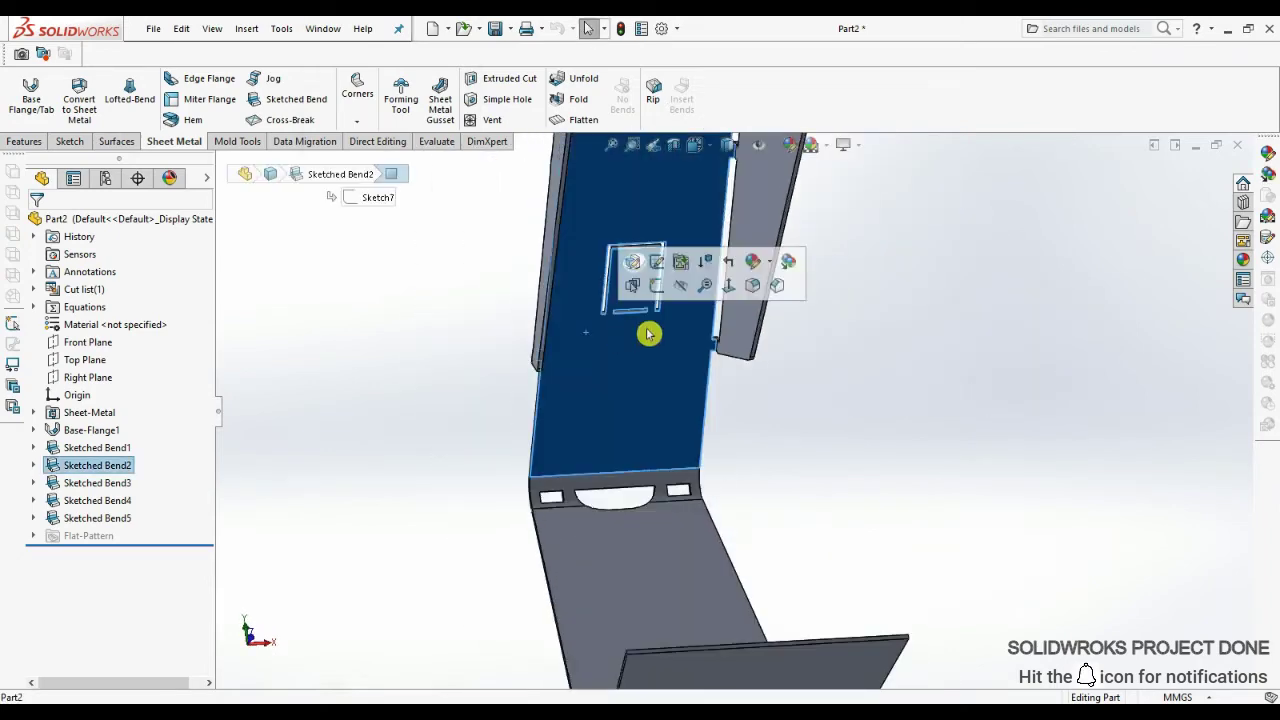
{"action": "left_click", "coordinate": [637, 262]}
- Draw a bend line across the tab base from the left slot end to the right
{"action": "scroll", "coordinate": [657, 286], "scroll_direction": "down", "scroll_amount": 4}
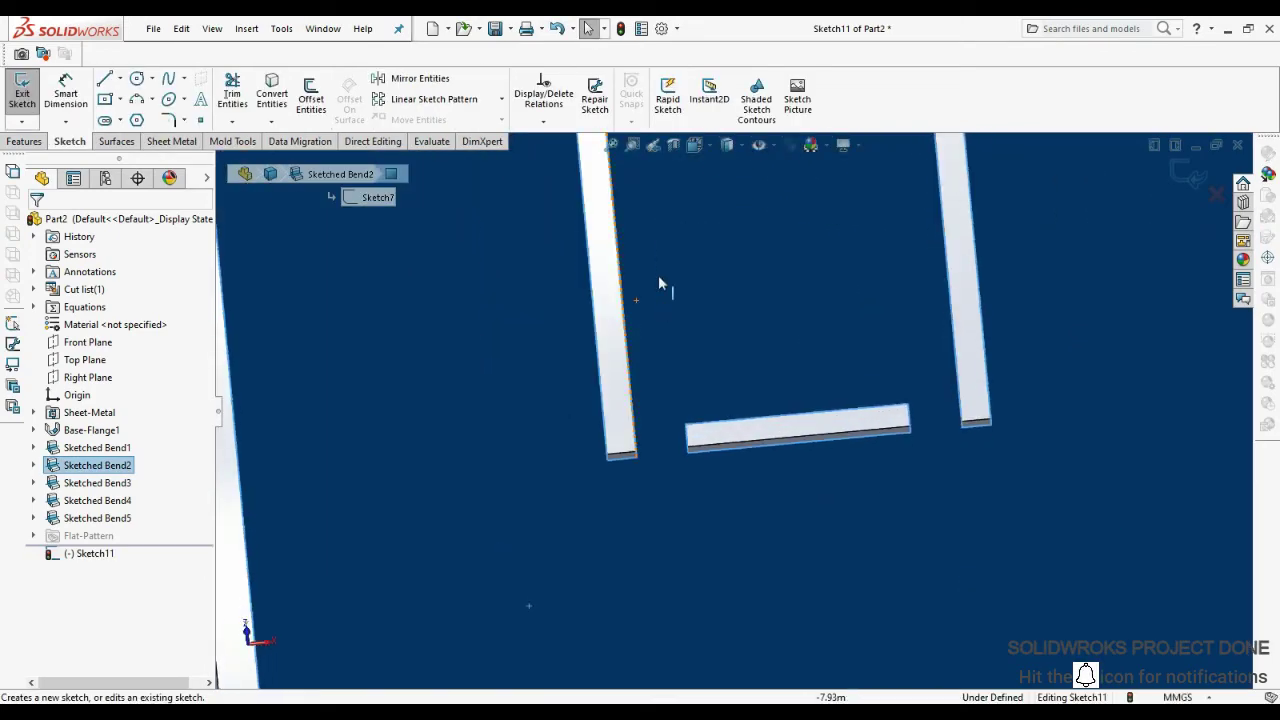
{"action": "key", "text": "l"}
{"action": "left_click", "coordinate": [653, 440]}
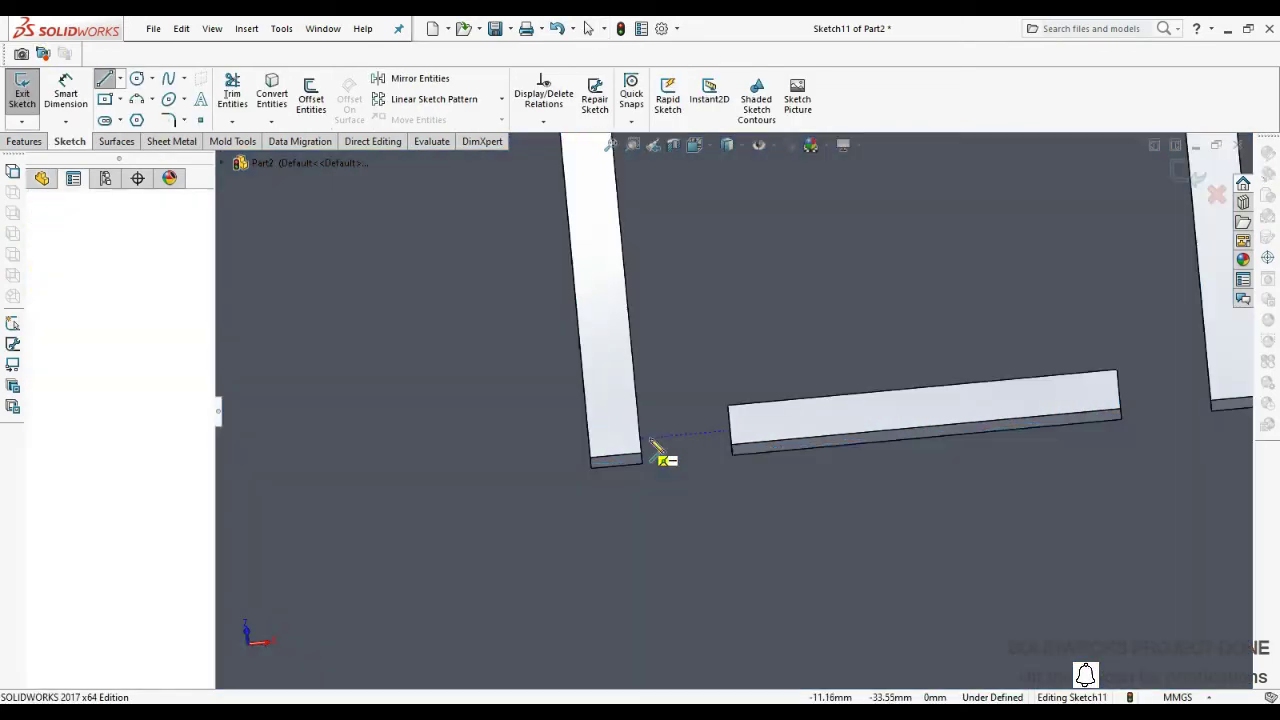
{"action": "left_click", "coordinate": [1212, 388]}
{"action": "scroll", "coordinate": [880, 409], "scroll_direction": "up", "scroll_amount": 3}
{"action": "key", "text": "Escape"}
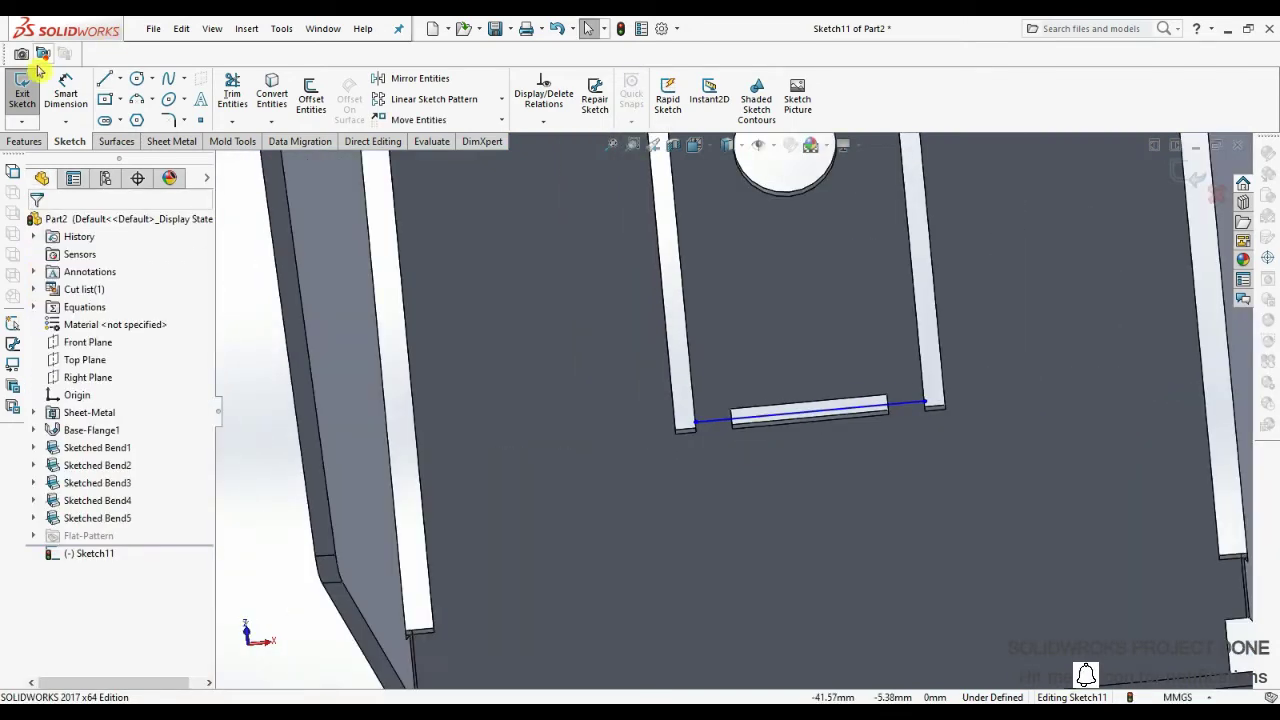
- Create a 90° Sketched Bend along that line, with a fixed face and Bend Outside position
{"action": "left_click", "coordinate": [172, 141]}
{"action": "left_click", "coordinate": [290, 99]}
{"action": "left_click", "coordinate": [811, 489]}
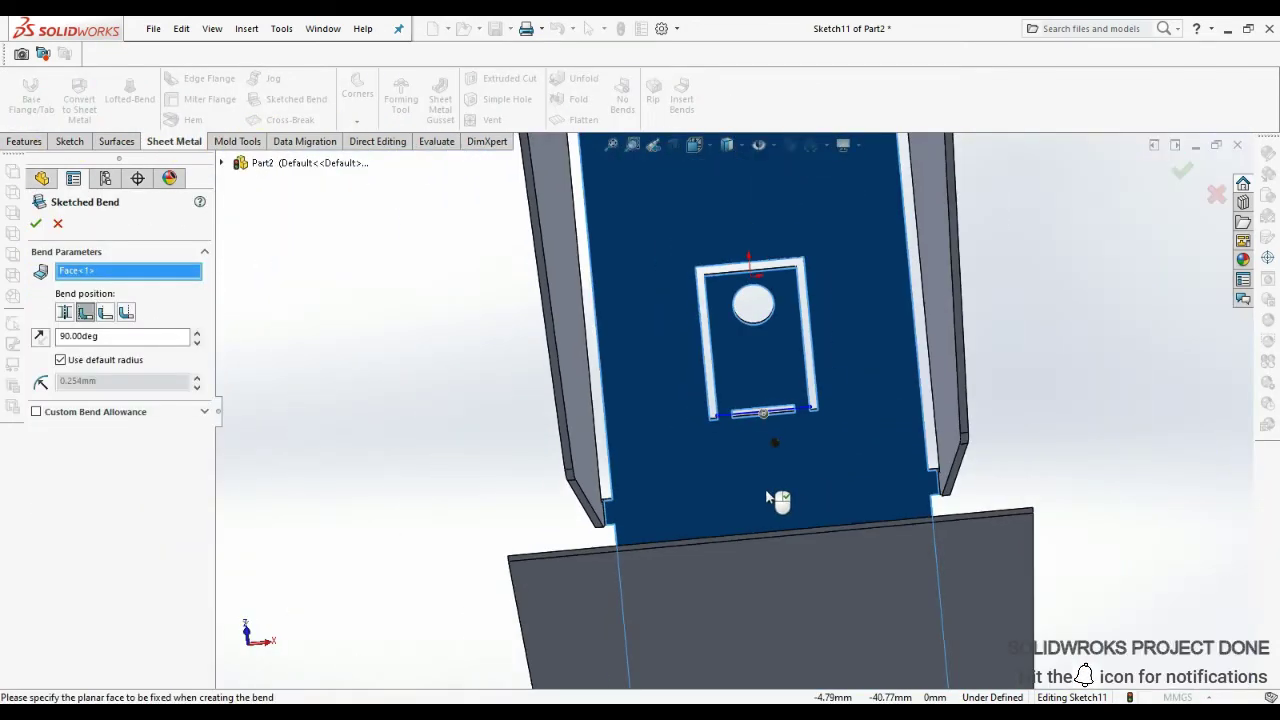
{"action": "scroll", "coordinate": [770, 410], "scroll_direction": "down", "scroll_amount": 2}
{"action": "scroll", "coordinate": [800, 414], "scroll_direction": "down", "scroll_amount": 2}
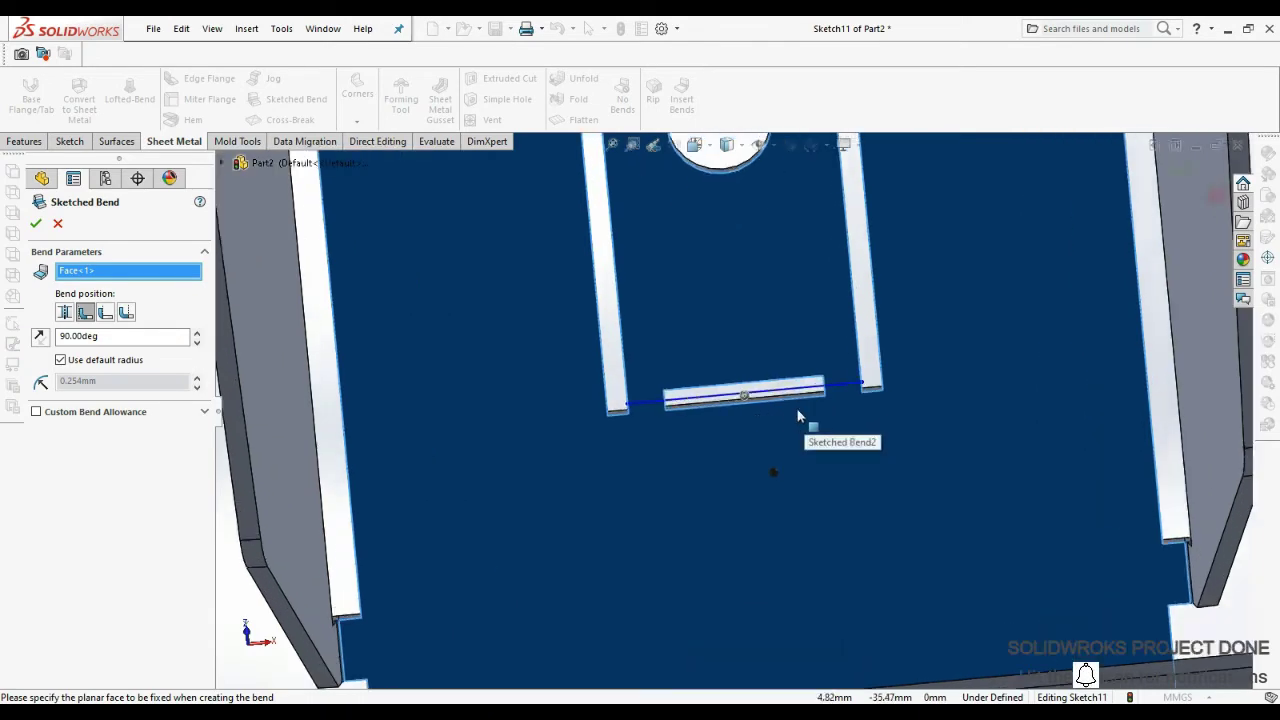
{"action": "left_click", "coordinate": [126, 312]}
{"action": "mouse_move", "coordinate": [414, 400]}
{"action": "middle_mouse_down"}
{"action": "mouse_move", "coordinate": [781, 387]}
{"action": "mouse_move", "coordinate": [765, 466]}
{"action": "mouse_move", "coordinate": [700, 420]}
{"action": "middle_mouse_up"}
{"action": "left_click", "coordinate": [36, 223]}
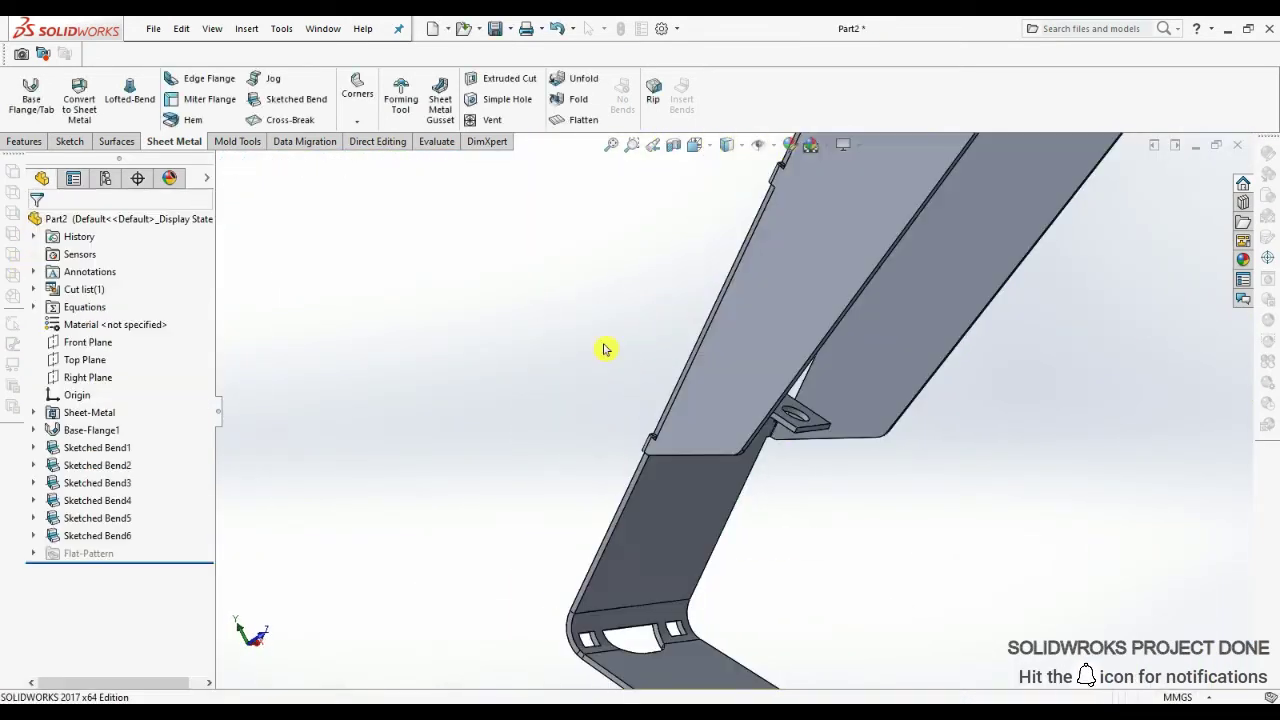
{"action": "mouse_move", "coordinate": [606, 349]}
{"action": "middle_mouse_down"}
{"action": "mouse_move", "coordinate": [680, 420]}
{"action": "mouse_move", "coordinate": [751, 578]}
{"action": "middle_mouse_up"}
{"action": "scroll", "coordinate": [751, 578], "scroll_direction": "down", "scroll_amount": 3}
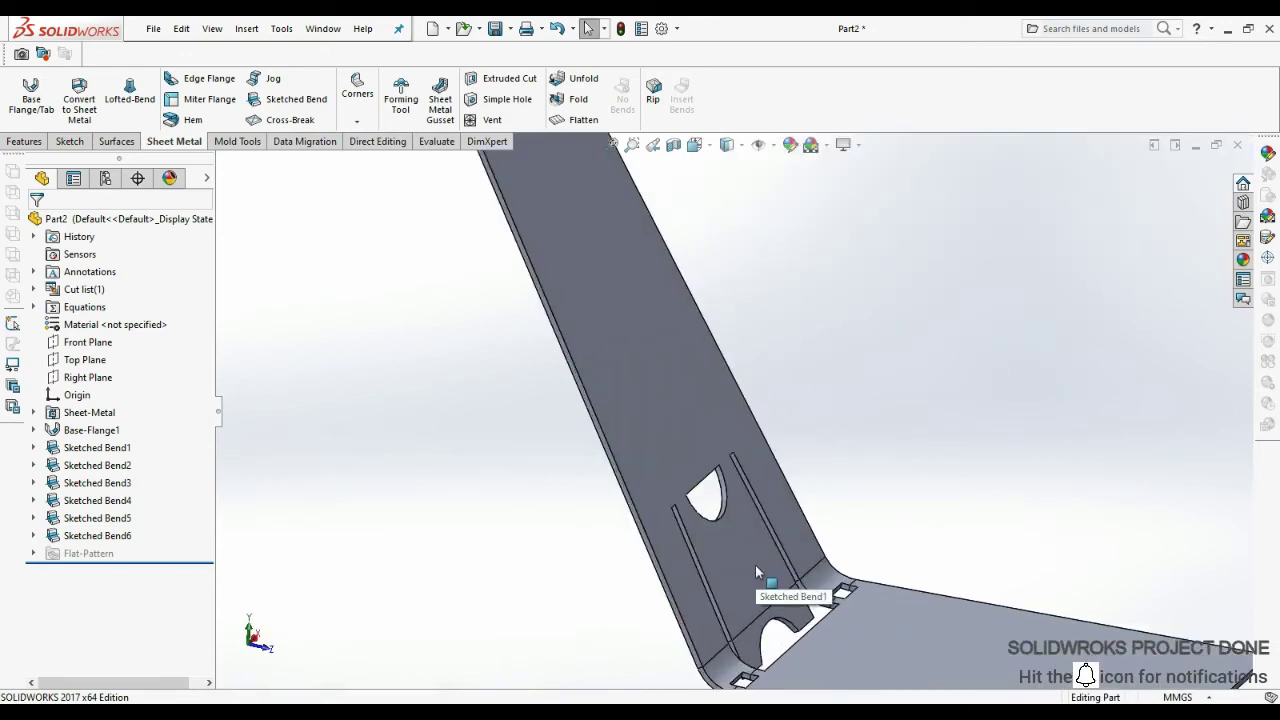
{"action": "scroll", "coordinate": [681, 522], "scroll_direction": "down", "scroll_amount": 2}
{"action": "mouse_move", "coordinate": [665, 540]}
{"action": "middle_mouse_down"}
{"action": "mouse_move", "coordinate": [736, 515]}
{"action": "mouse_move", "coordinate": [614, 551]}
{"action": "middle_mouse_up"}
{"action": "scroll", "coordinate": [736, 515], "scroll_direction": "up", "scroll_amount": 3}
{"action": "scroll", "coordinate": [609, 614], "scroll_direction": "down", "scroll_amount": 3}
{"action": "scroll", "coordinate": [665, 435], "scroll_direction": "up", "scroll_amount": 3}
{"action": "scroll", "coordinate": [665, 435], "scroll_direction": "up", "scroll_amount": 2}
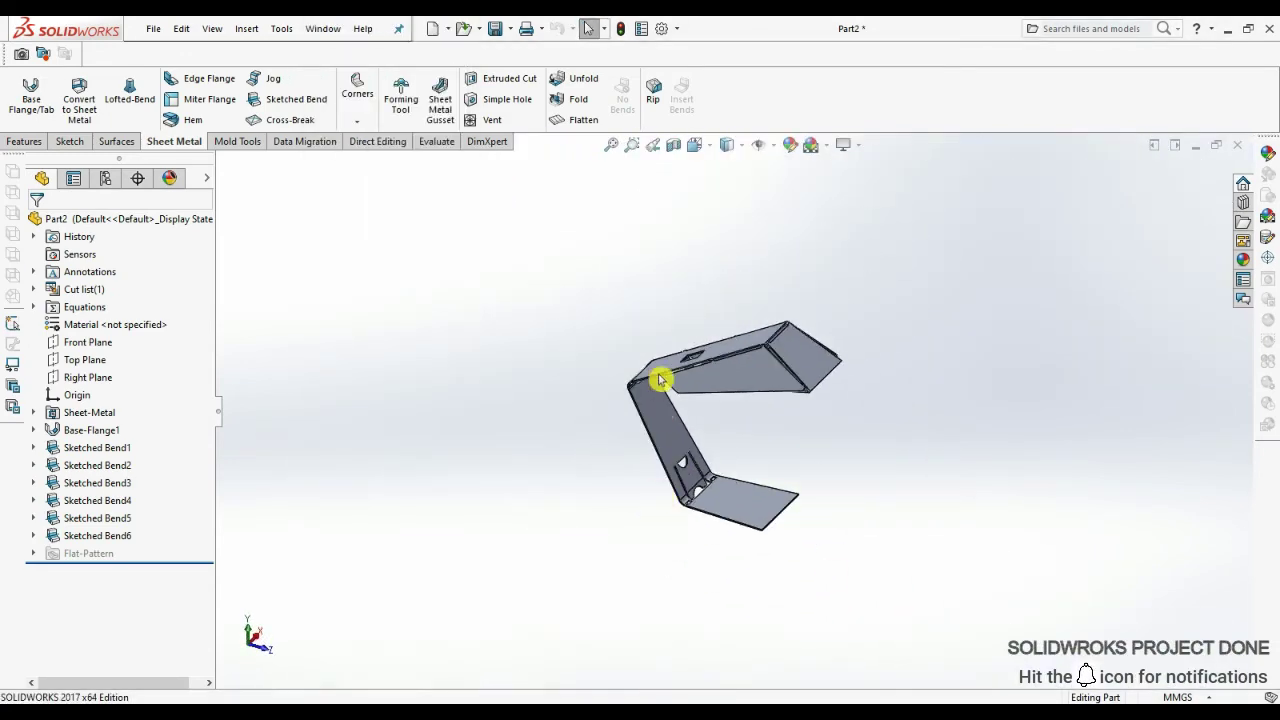
{"action": "mouse_move", "coordinate": [660, 374]}
{"action": "middle_mouse_down"}
{"action": "mouse_move", "coordinate": [780, 457]}
{"action": "mouse_move", "coordinate": [777, 503]}
{"action": "mouse_move", "coordinate": [680, 434]}
{"action": "mouse_move", "coordinate": [731, 437]}
{"action": "middle_mouse_up"}
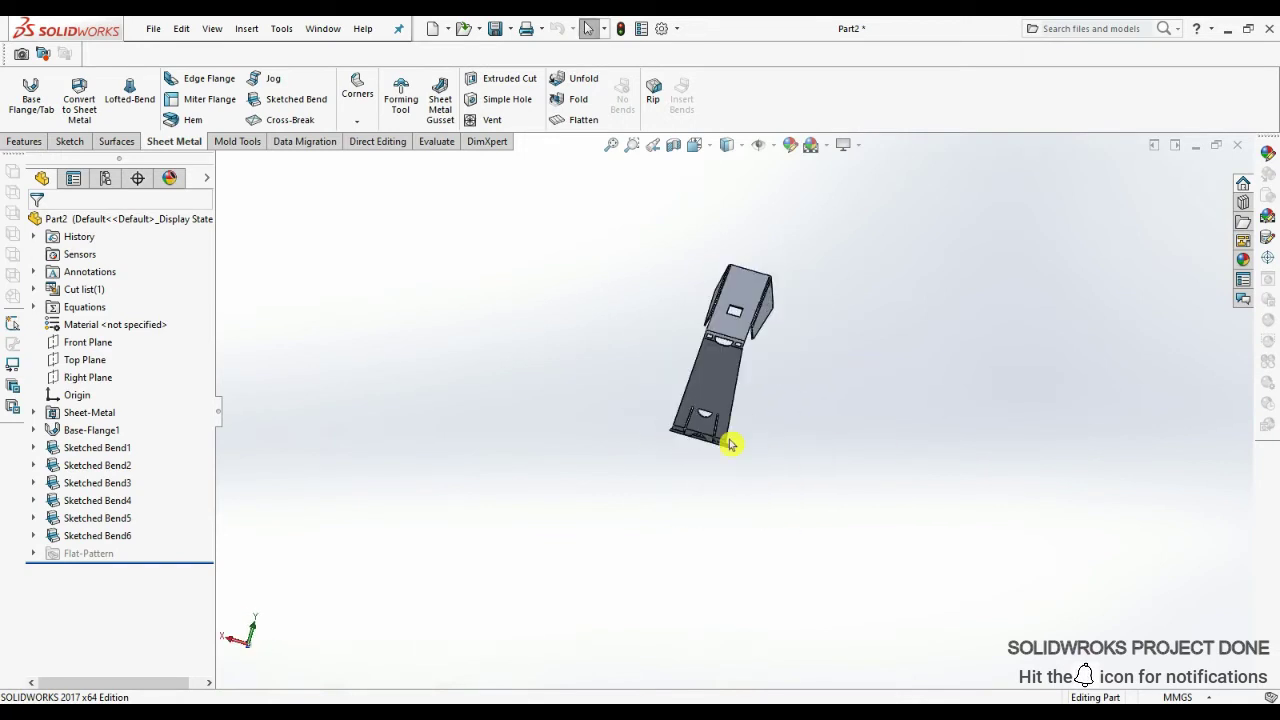
{"action": "left_click", "coordinate": [777, 291]}
{"action": "middle_click_drag", "start_coordinate": [777, 367], "coordinate": [790, 380]}
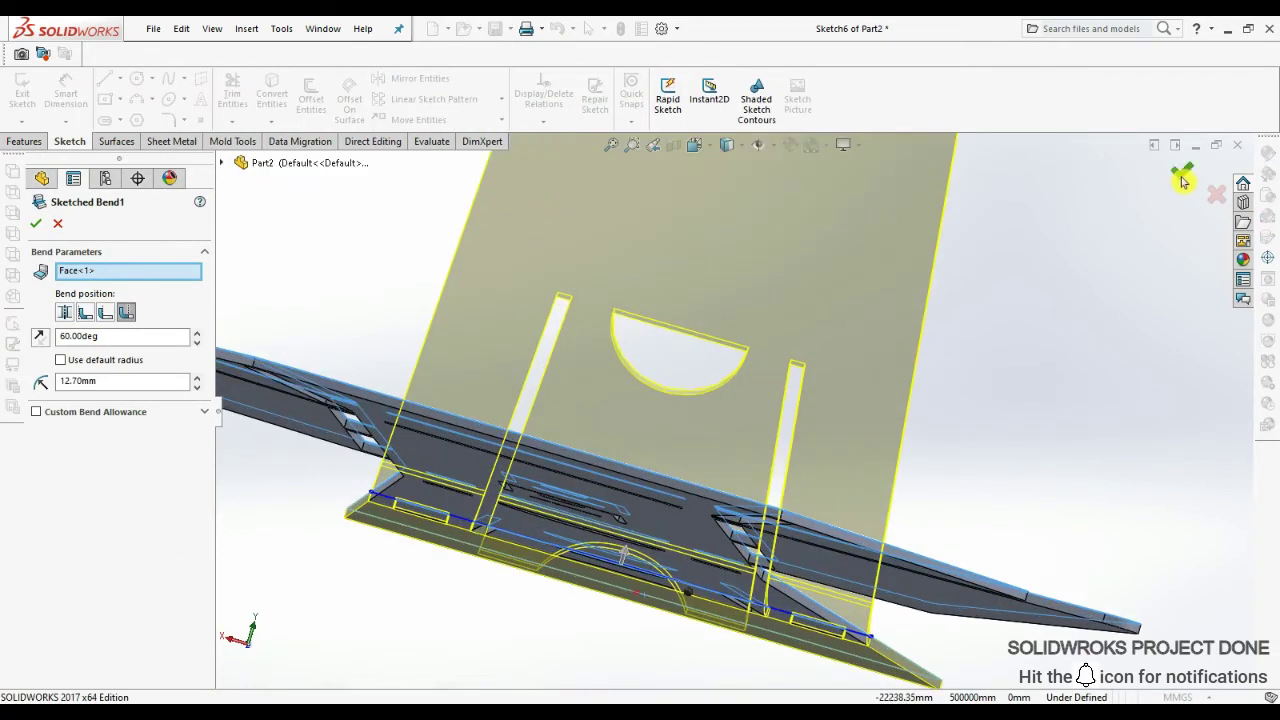
- Close the Sketched Bend1 edit and sketch a bend line across the upright plate's half-circle cutout
{"action": "left_click", "coordinate": [57, 228]}
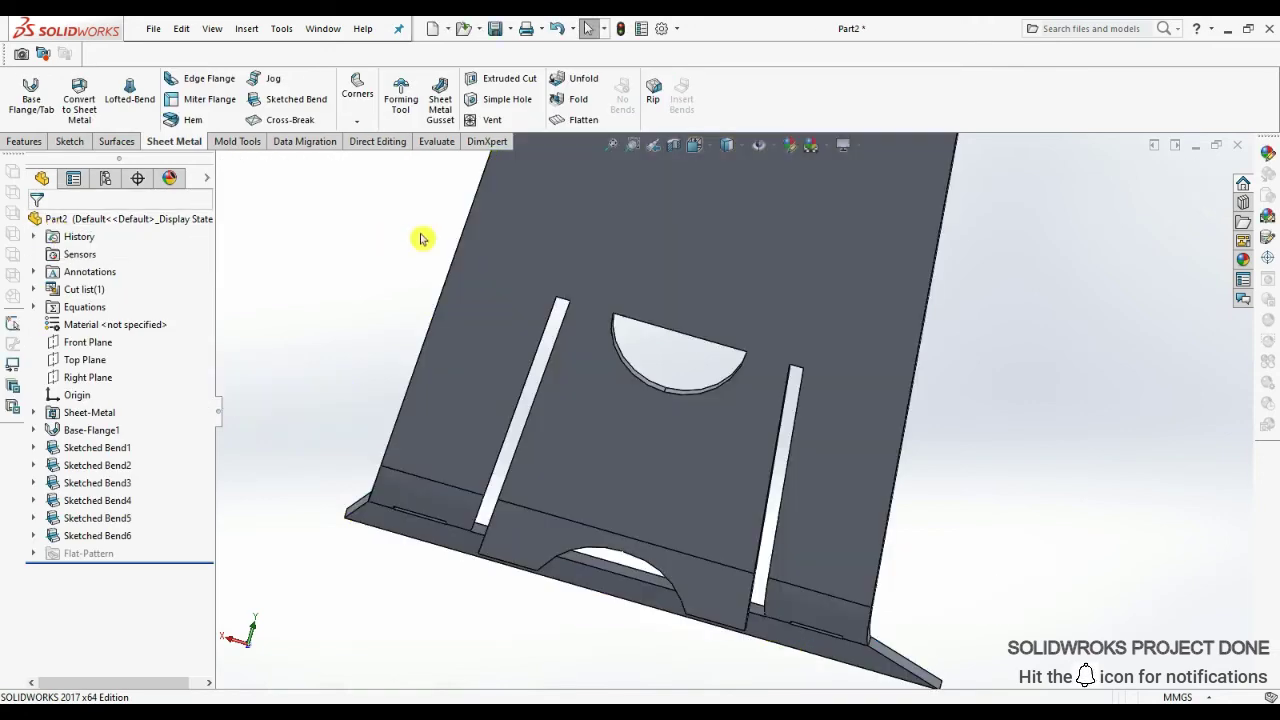
{"action": "left_click", "coordinate": [586, 206]}
{"action": "left_click", "coordinate": [104, 78]}
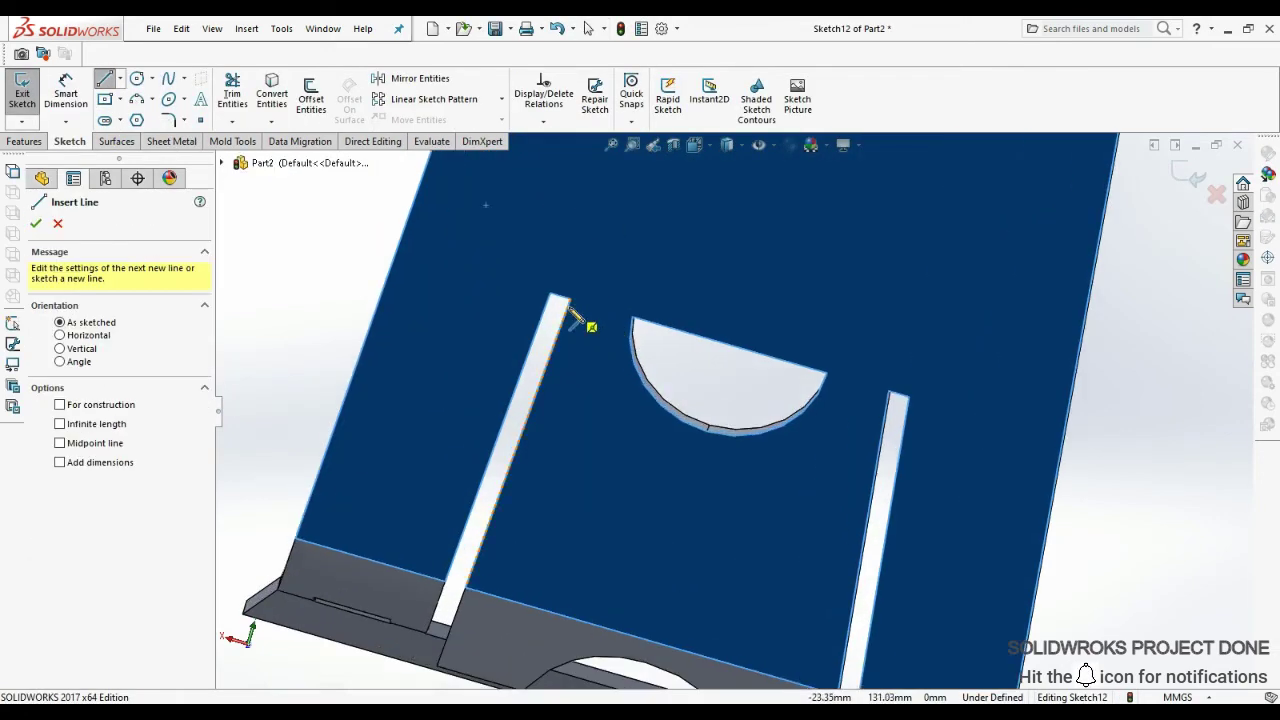
{"action": "left_click", "coordinate": [569, 300]}
{"action": "right_click", "coordinate": [882, 372]}
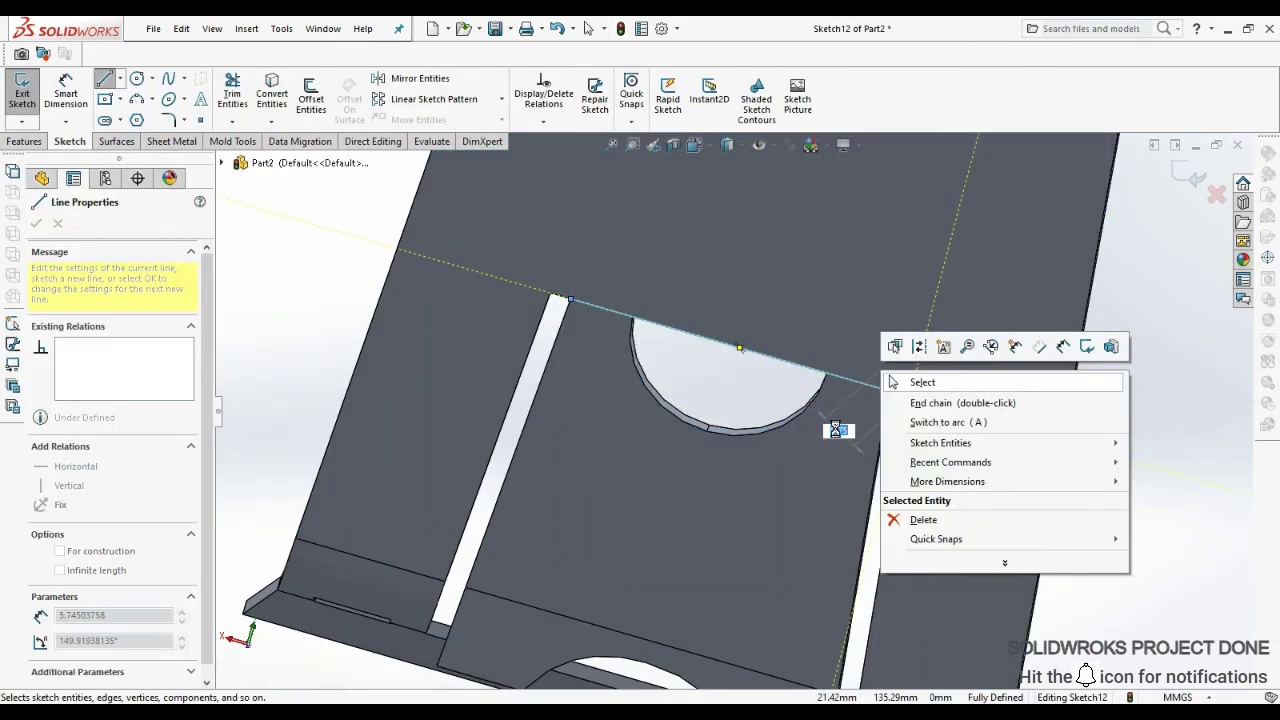
{"action": "left_click", "coordinate": [889, 382]}
{"action": "middle_click_drag", "start_coordinate": [897, 397], "coordinate": [706, 409]}
- Fold the support leg with a Sketched Bend of 65° and 5 mm radius from a fixed face
{"action": "left_click", "coordinate": [174, 141]}
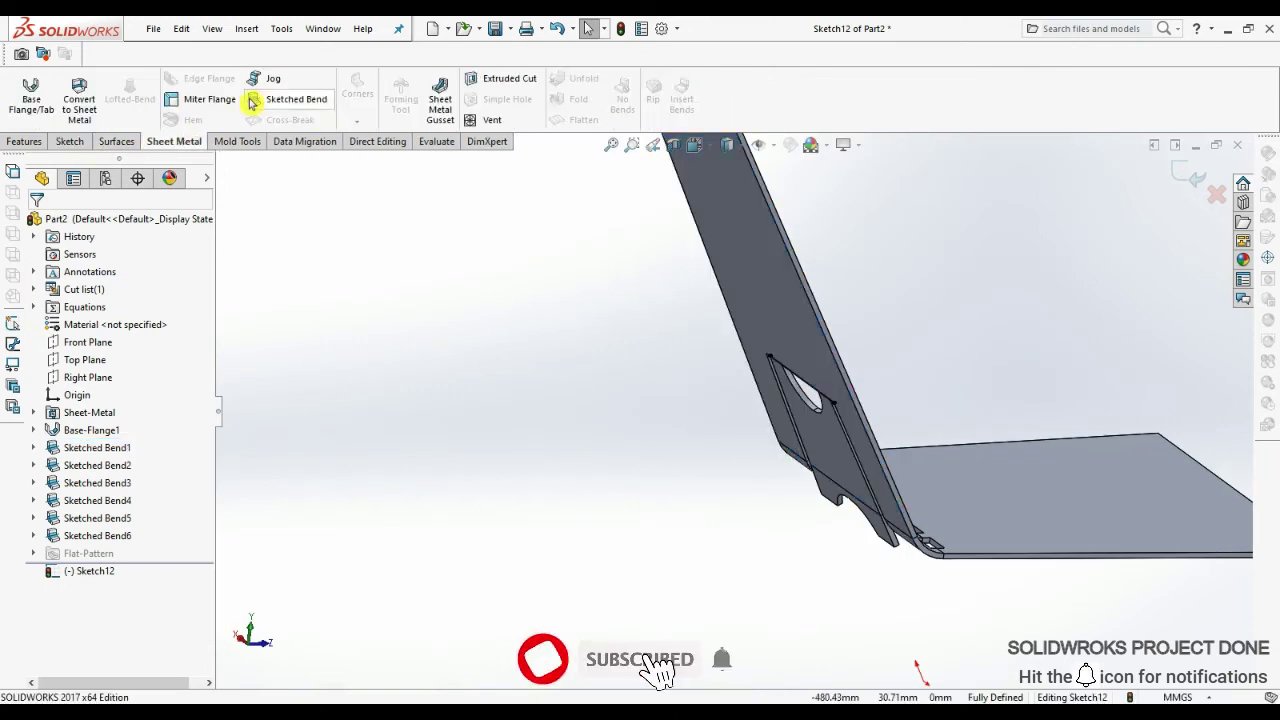
{"action": "left_click", "coordinate": [252, 103]}
{"action": "left_click", "coordinate": [776, 330]}
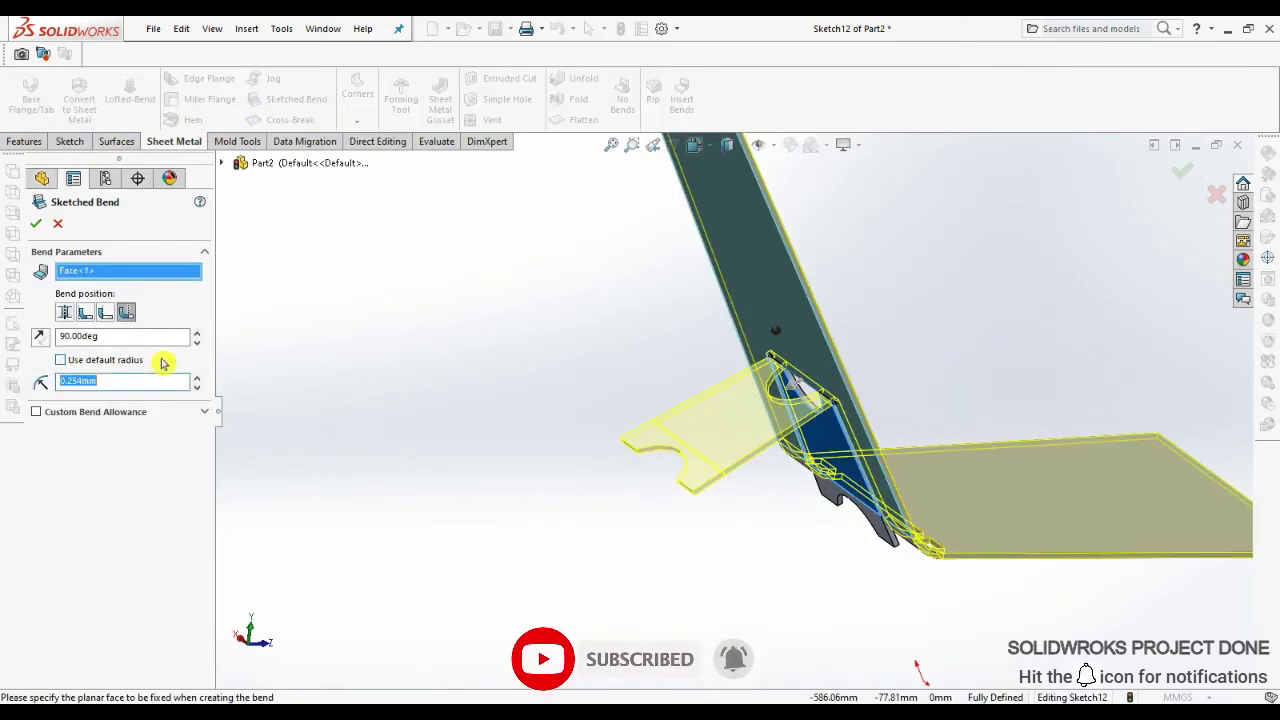
{"action": "type", "text": "5"}
{"action": "key", "text": "Return"}
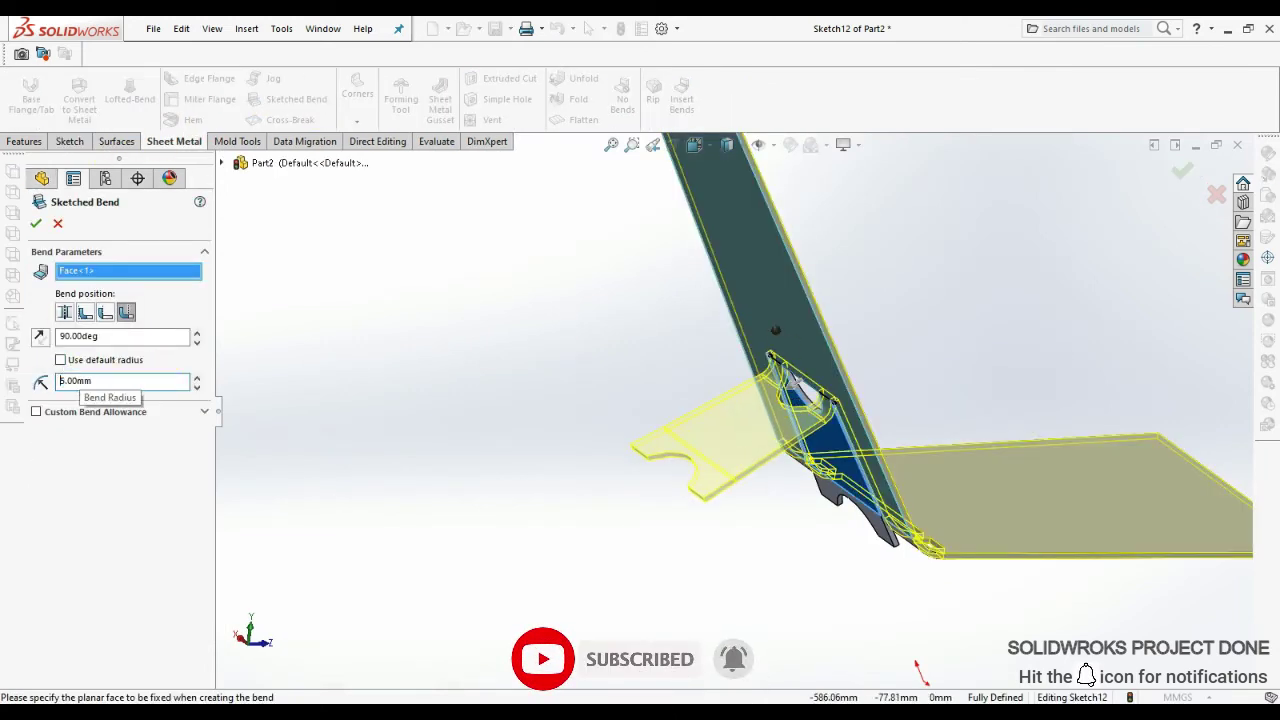
{"action": "middle_click_drag", "start_coordinate": [571, 449], "coordinate": [52, 403]}
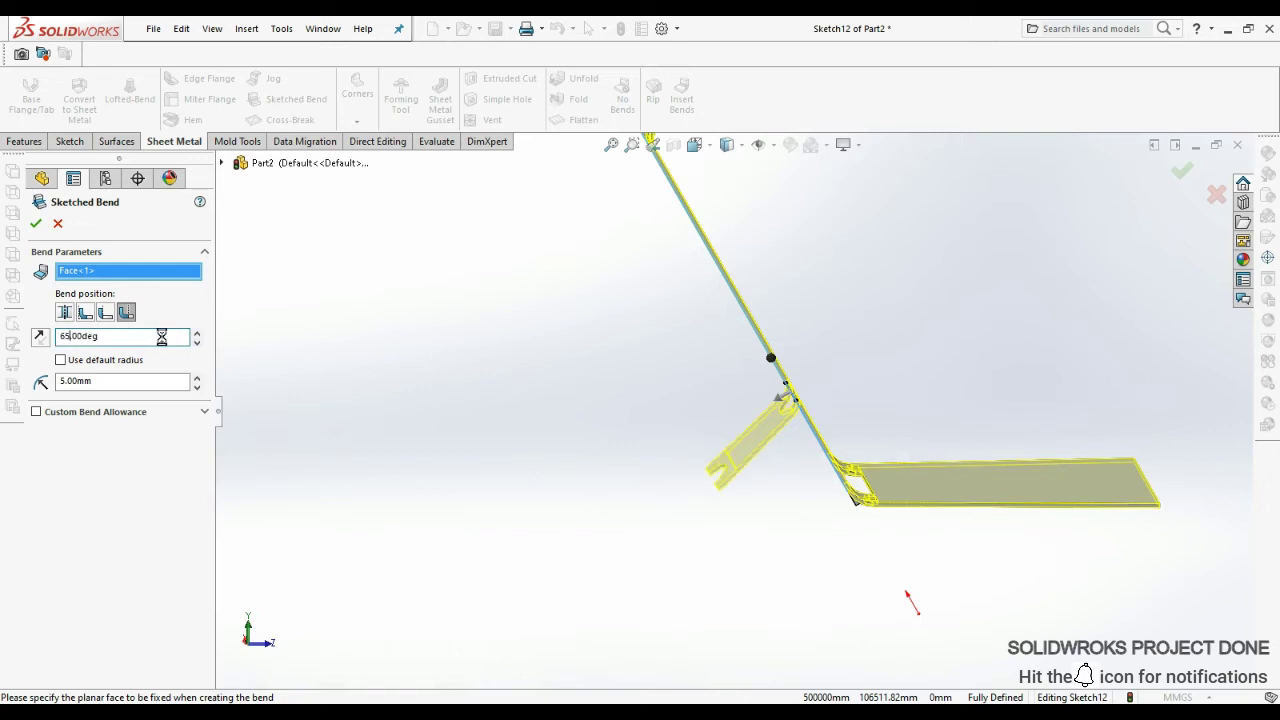
{"action": "middle_click_drag", "start_coordinate": [797, 297], "coordinate": [745, 381]}
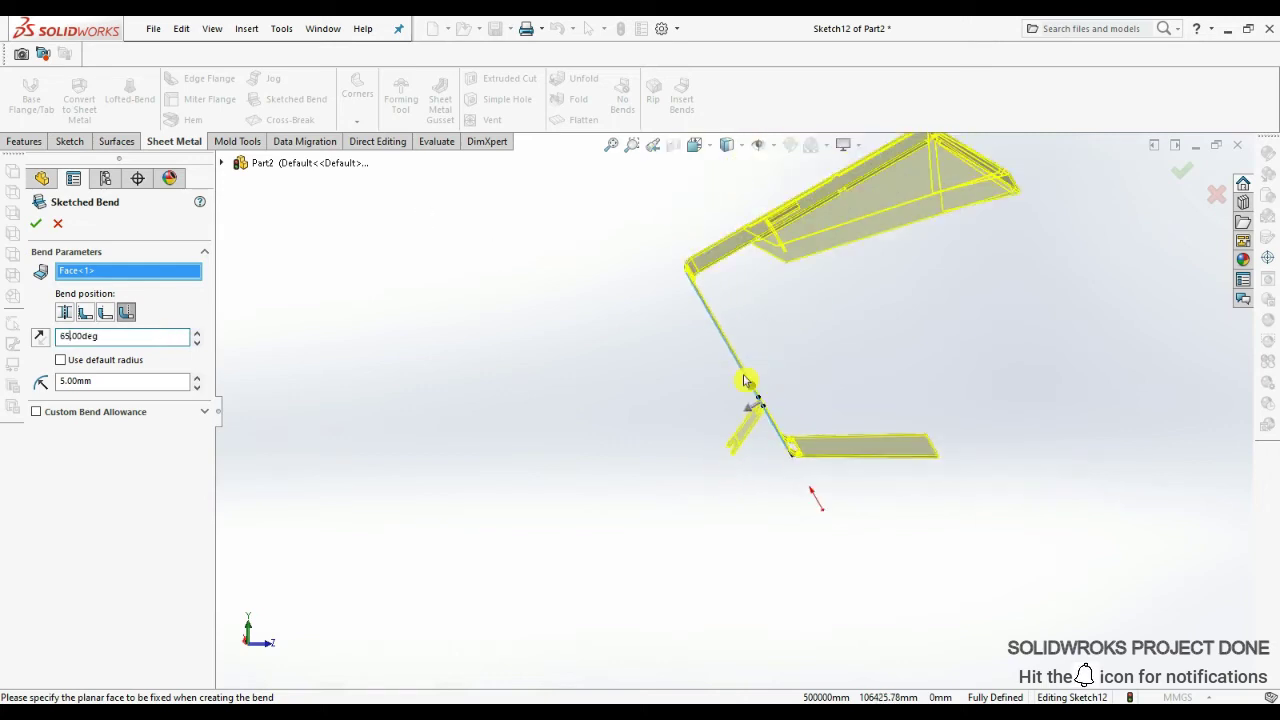
{"action": "left_click", "coordinate": [39, 225]}
{"action": "mouse_move", "coordinate": [769, 486]}
{"action": "middle_mouse_down"}
{"action": "mouse_move", "coordinate": [900, 262]}
{"action": "mouse_move", "coordinate": [1137, 307]}
{"action": "middle_mouse_up"}
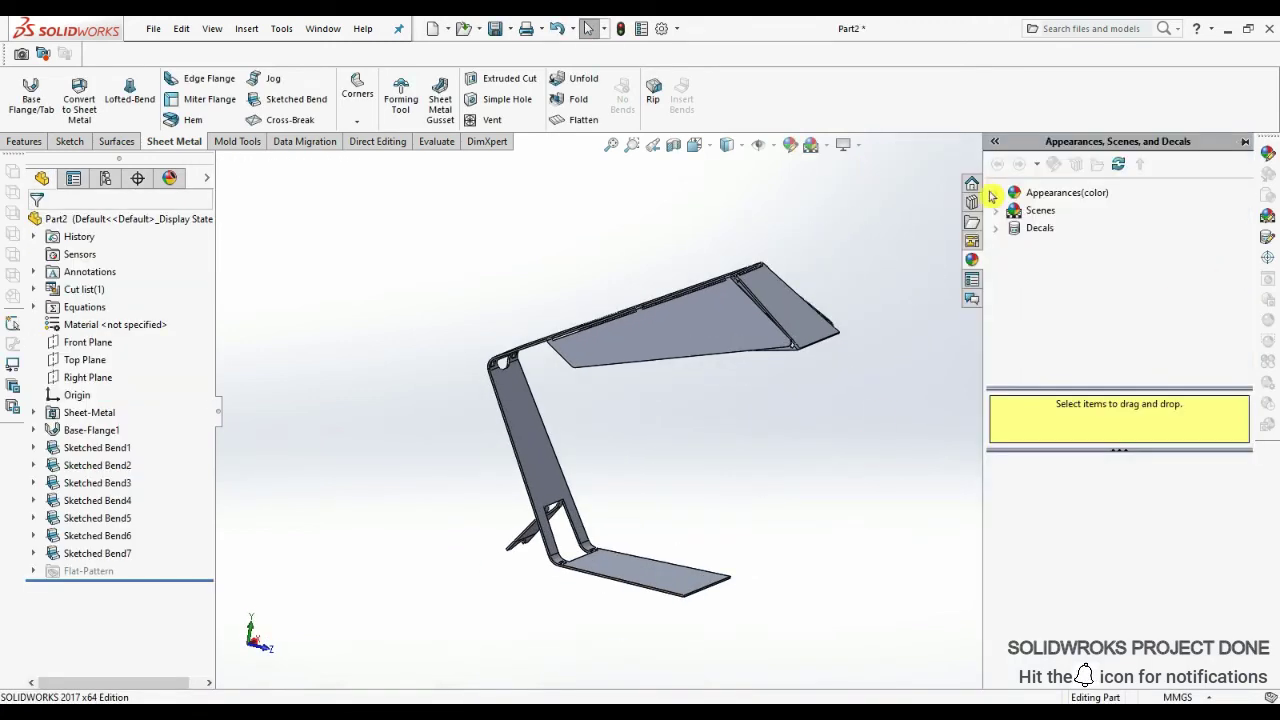
- Drag the dark Painted > Powder Coat appearance onto the lamp, applying it to the whole part
{"action": "left_click", "coordinate": [995, 193]}
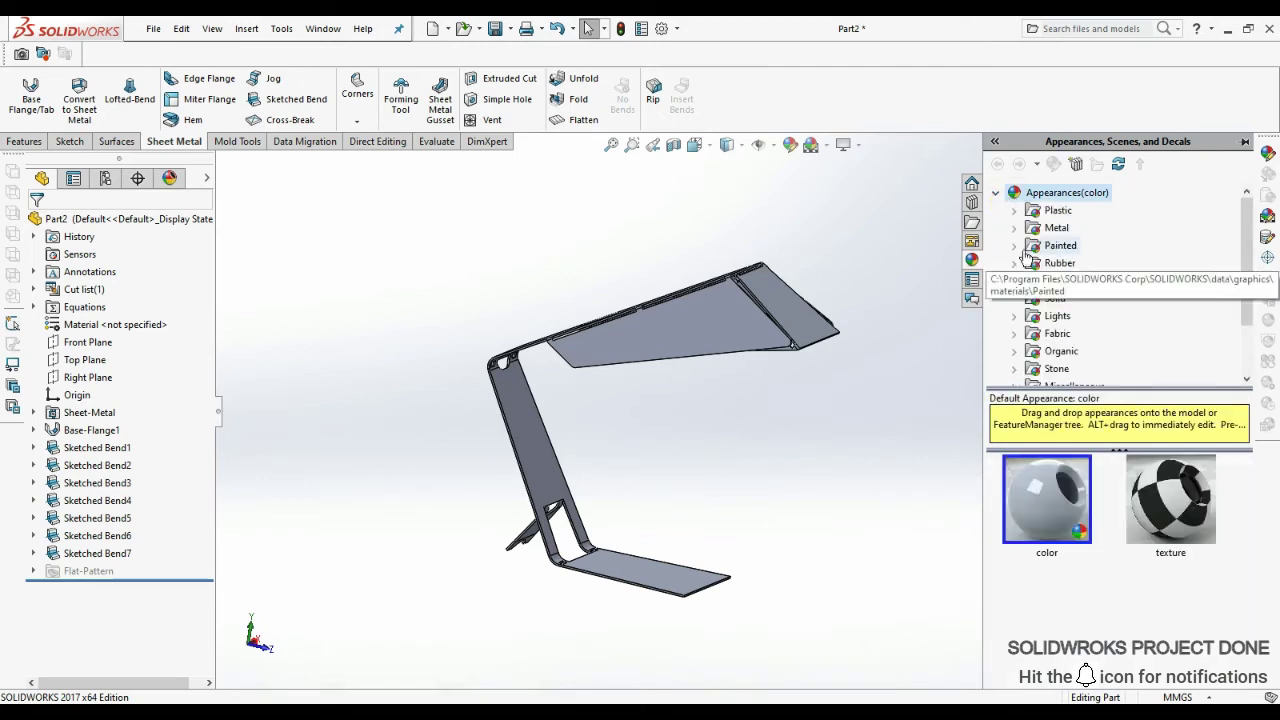
{"action": "double_click", "coordinate": [1060, 245]}
{"action": "left_click", "coordinate": [1090, 298]}
{"action": "left_click", "coordinate": [1171, 524]}
{"action": "left_click_drag", "start_coordinate": [1171, 524], "coordinate": [729, 330]}
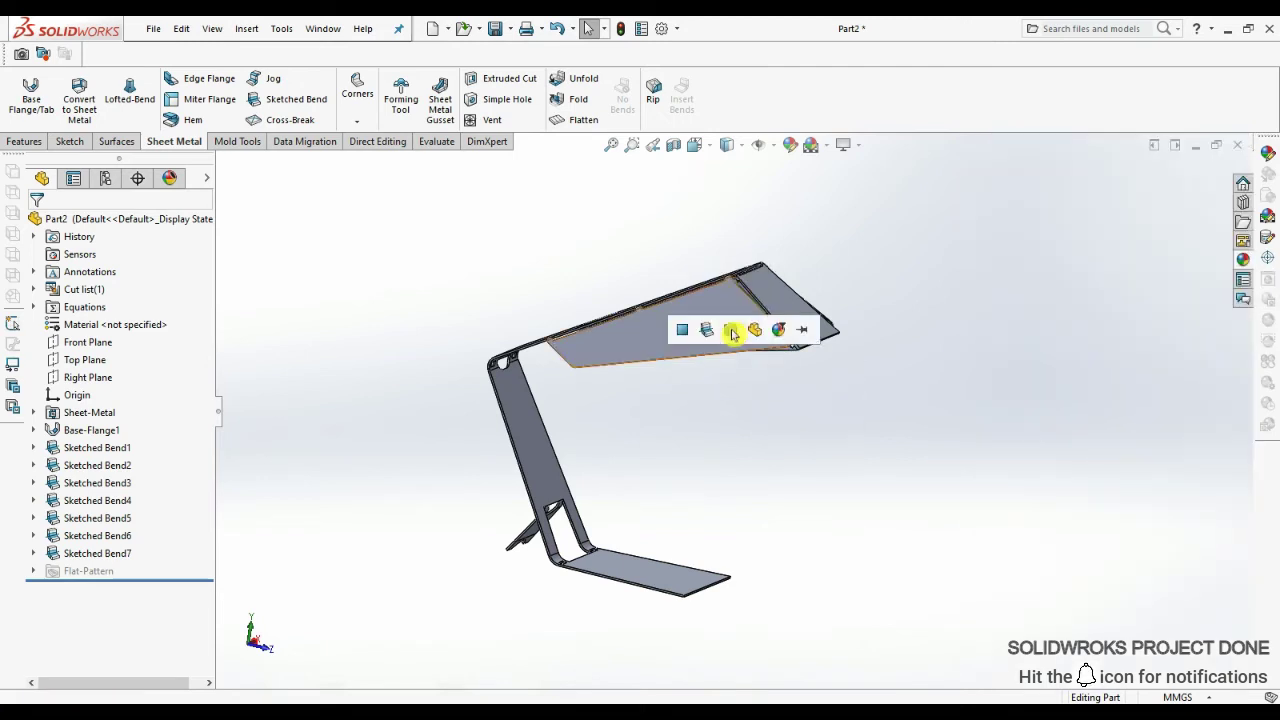
{"action": "left_click", "coordinate": [737, 332]}
{"action": "middle_click_drag", "start_coordinate": [675, 357], "coordinate": [700, 609]}
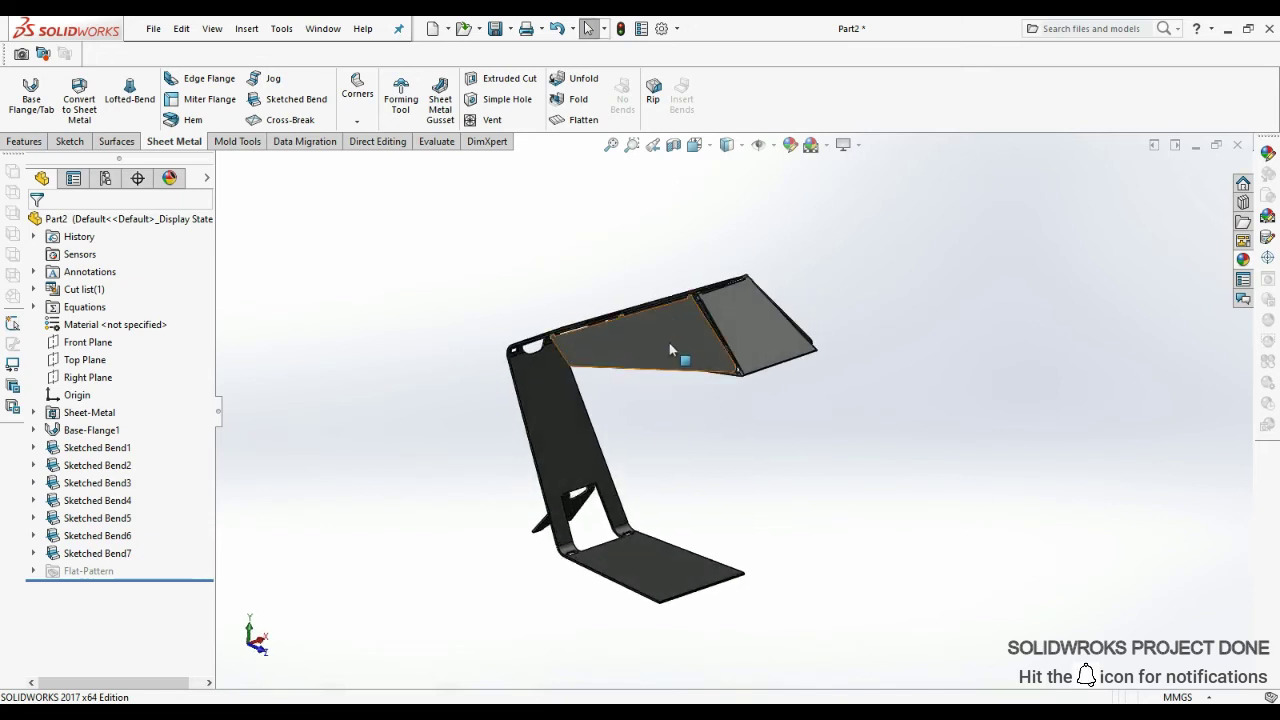
{"action": "scroll", "coordinate": [816, 409], "scroll_direction": "down", "scroll_amount": 5}
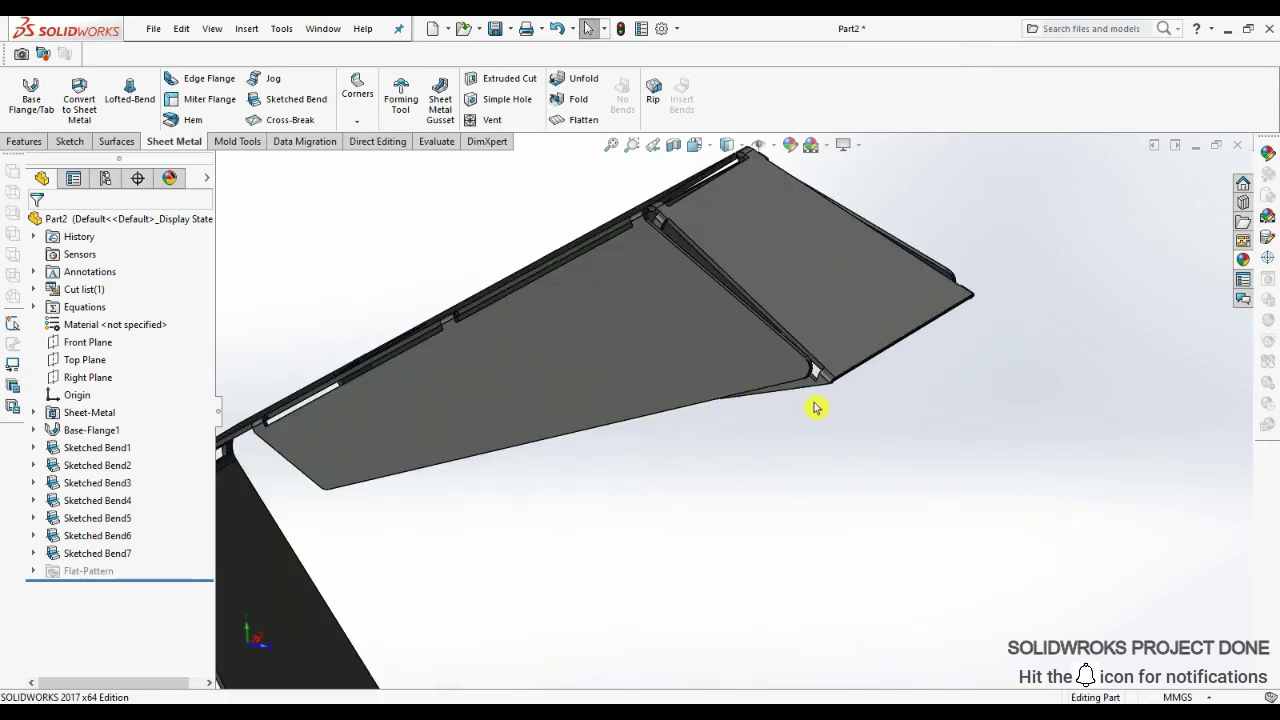
{"action": "scroll", "coordinate": [816, 407], "scroll_direction": "up", "scroll_amount": 5}
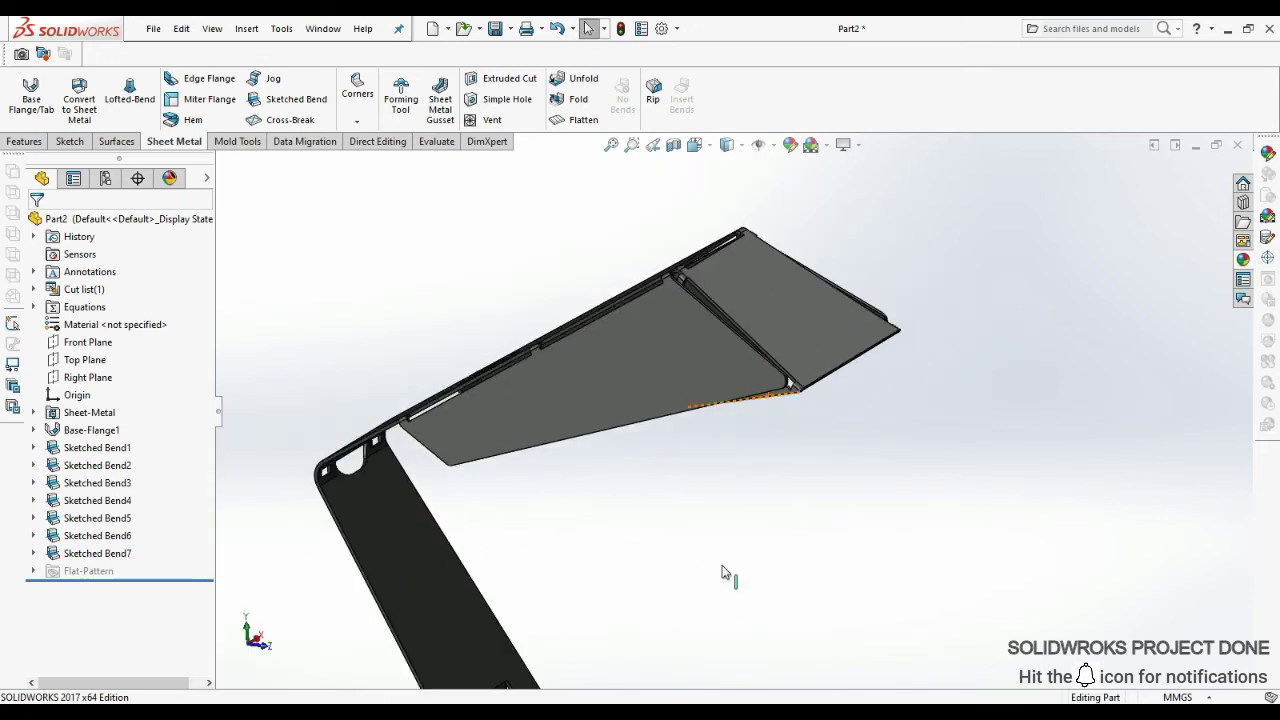
{"action": "mouse_move", "coordinate": [651, 571]}
{"action": "middle_mouse_down"}
{"action": "mouse_move", "coordinate": [713, 577]}
{"action": "mouse_move", "coordinate": [394, 491]}
{"action": "mouse_move", "coordinate": [486, 523]}
{"action": "mouse_move", "coordinate": [633, 529]}
{"action": "middle_mouse_up"}
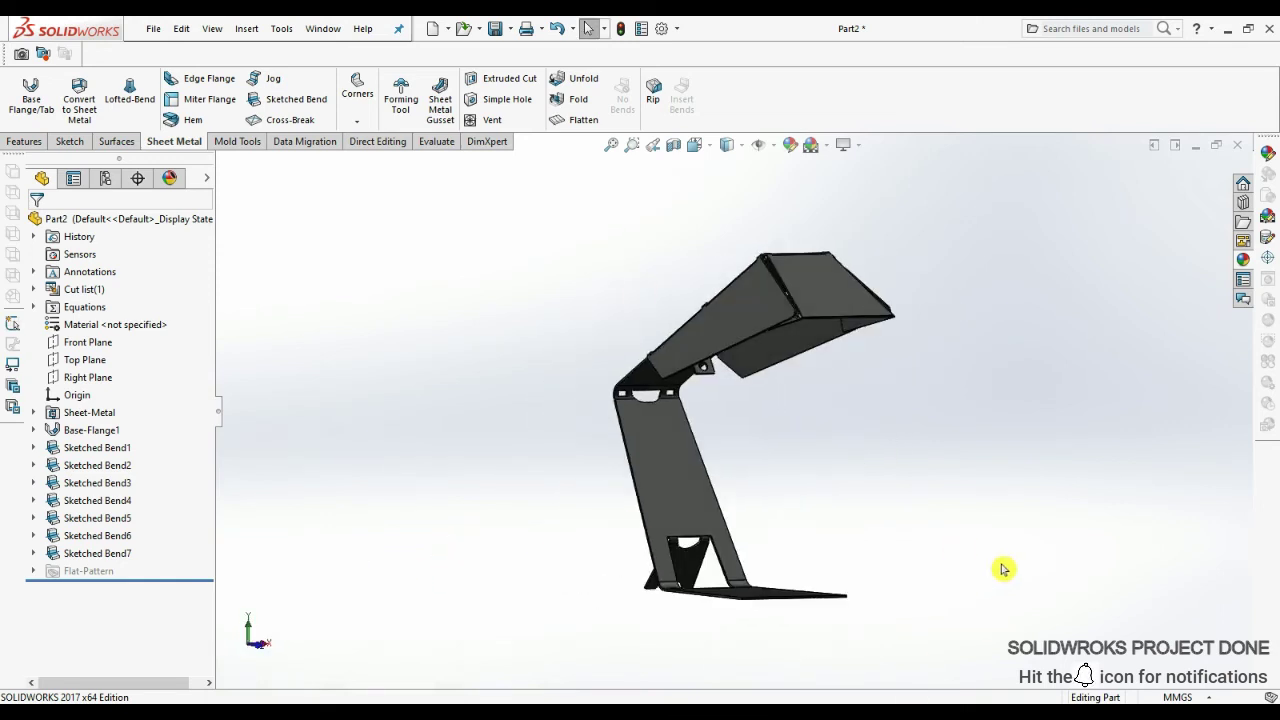
{"action": "mouse_move", "coordinate": [998, 571]}
{"action": "middle_mouse_down"}
{"action": "mouse_move", "coordinate": [894, 371]}
{"action": "mouse_move", "coordinate": [834, 591]}
{"action": "middle_mouse_up"}
- Flatten the lamp into its flat pattern and apply the Plain White scene
{"action": "left_click", "coordinate": [588, 121]}
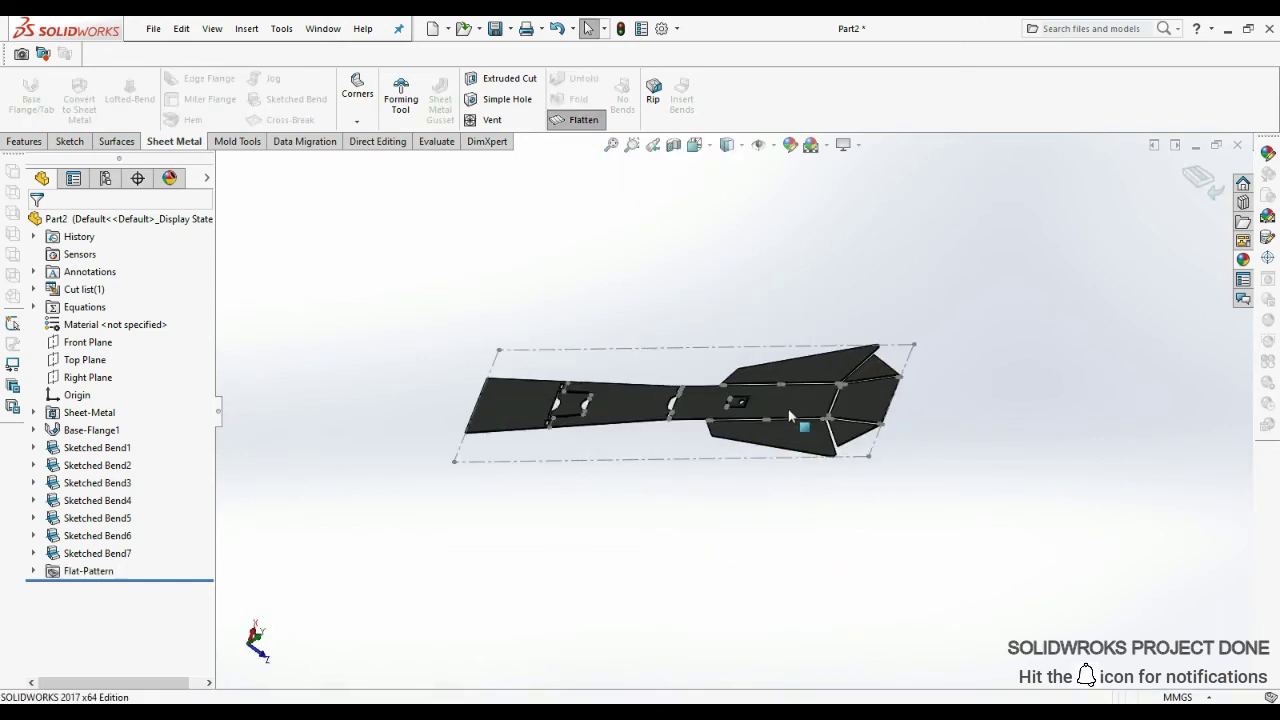
{"action": "left_click", "coordinate": [825, 147]}
{"action": "left_click", "coordinate": [830, 166]}
{"action": "mouse_move", "coordinate": [729, 477]}
{"action": "middle_mouse_down"}
{"action": "mouse_move", "coordinate": [608, 400]}
{"action": "mouse_move", "coordinate": [897, 410]}
{"action": "middle_mouse_up"}
- Inspect the flat pattern from another angle, then fold the part back up
{"action": "left_click", "coordinate": [588, 125]}
{"action": "mouse_move", "coordinate": [640, 330]}
{"action": "middle_mouse_down"}
{"action": "mouse_move", "coordinate": [686, 417]}
{"action": "mouse_move", "coordinate": [923, 349]}
{"action": "mouse_move", "coordinate": [934, 357]}
{"action": "mouse_move", "coordinate": [720, 429]}
{"action": "mouse_move", "coordinate": [720, 466]}
{"action": "mouse_move", "coordinate": [777, 537]}
{"action": "mouse_move", "coordinate": [705, 448]}
{"action": "middle_mouse_up"}
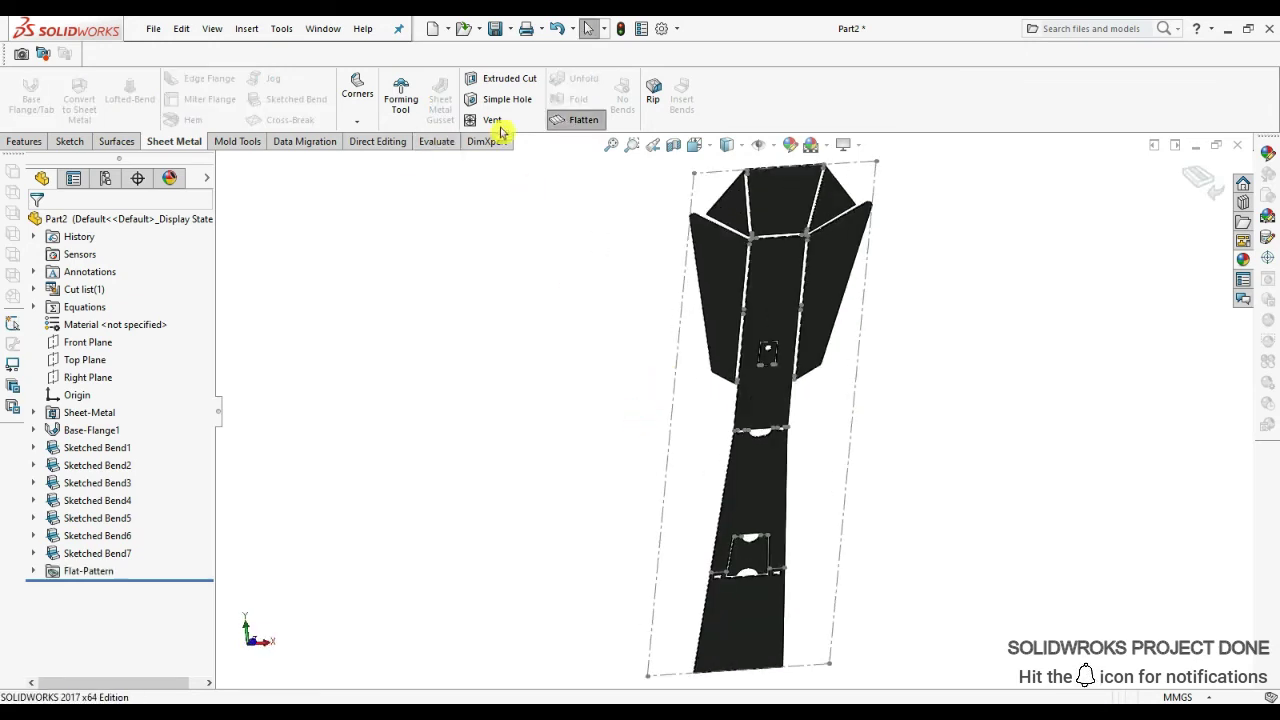
{"action": "left_click", "coordinate": [560, 123]}
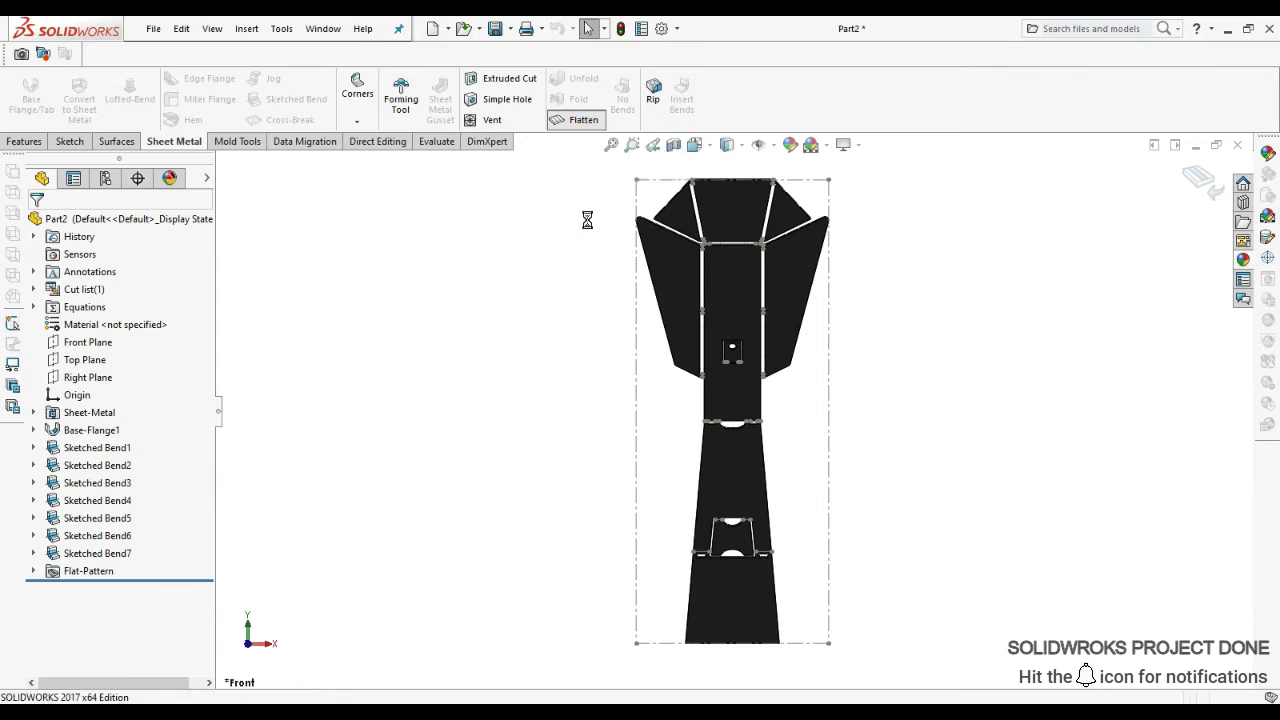
{"action": "left_click", "coordinate": [218, 415]}
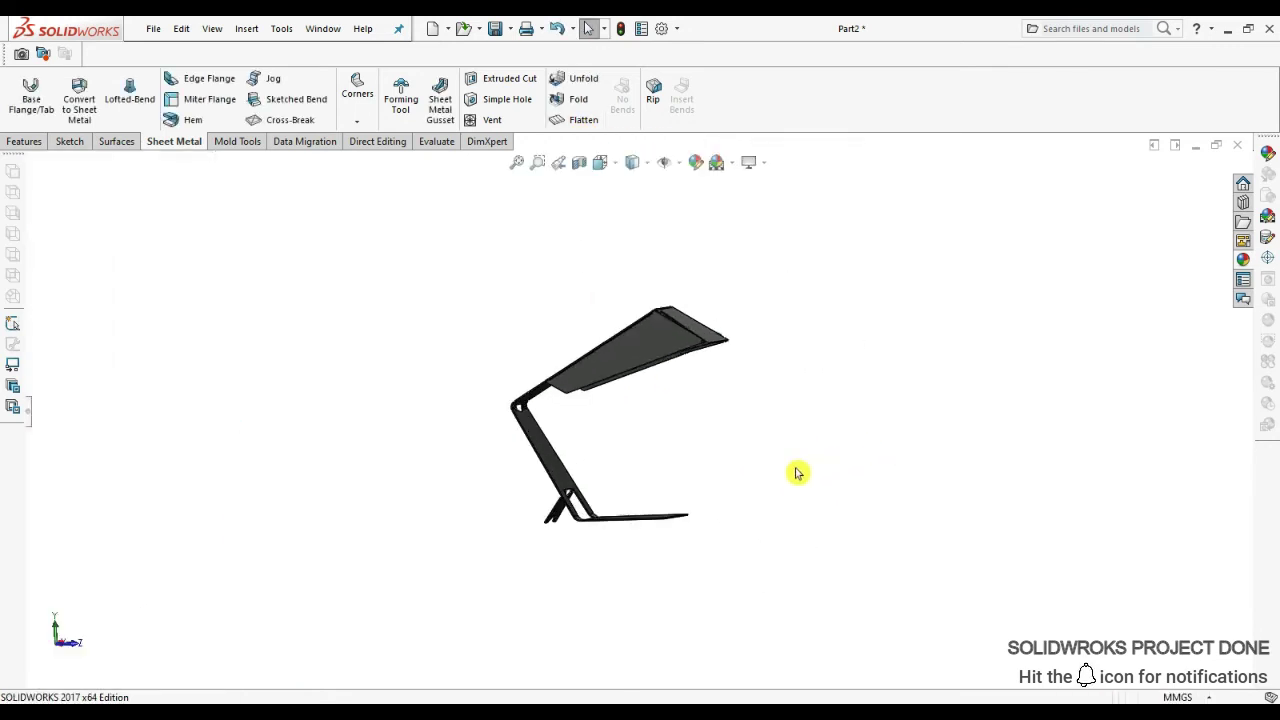
{"action": "key", "text": "space"}
{"action": "left_click", "coordinate": [651, 491]}
{"action": "mouse_move", "coordinate": [775, 430]}
{"action": "middle_mouse_down"}
{"action": "mouse_move", "coordinate": [791, 423]}
{"action": "mouse_move", "coordinate": [757, 423]}
{"action": "mouse_move", "coordinate": [910, 415]}
{"action": "mouse_move", "coordinate": [586, 409]}
{"action": "mouse_move", "coordinate": [609, 409]}
{"action": "mouse_move", "coordinate": [437, 369]}
{"action": "middle_mouse_up"}
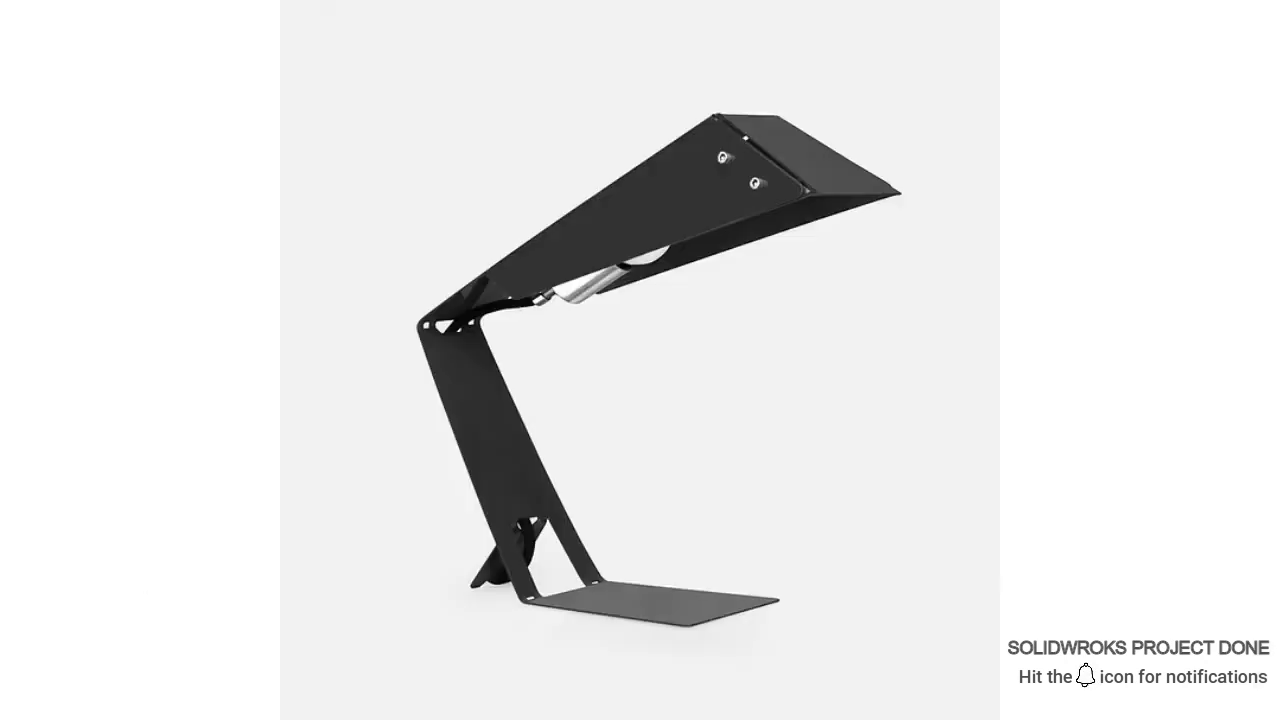